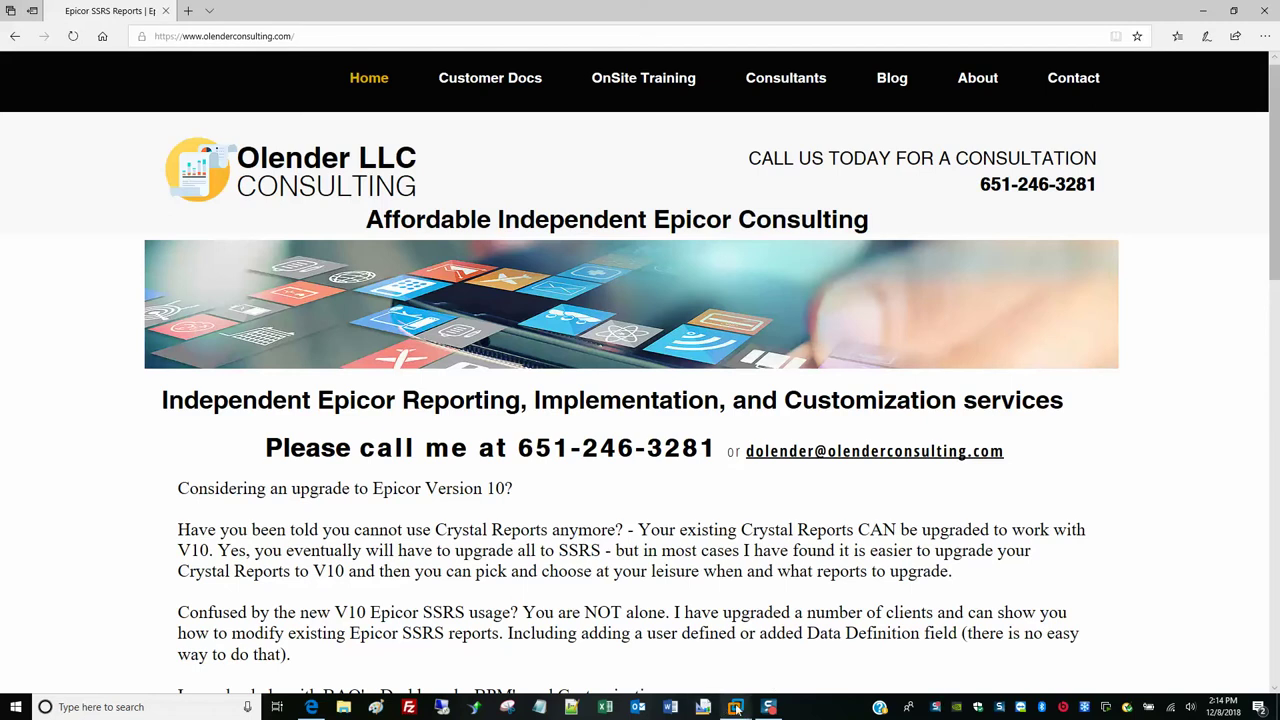
Switch to the remote desktop running Epicor, move its menu window aside and close the file explorer window
mouse_move(735, 707)
left_click(615, 583)
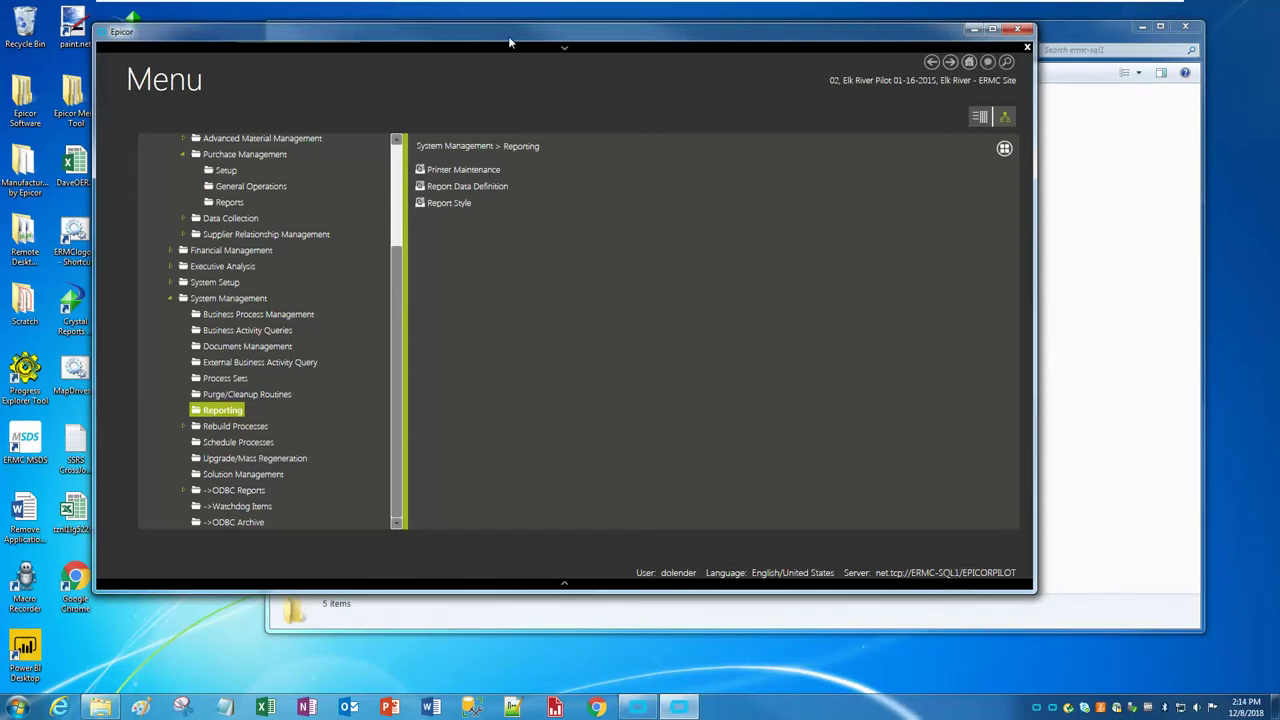
left_click_drag(501, 36, 721, 46)
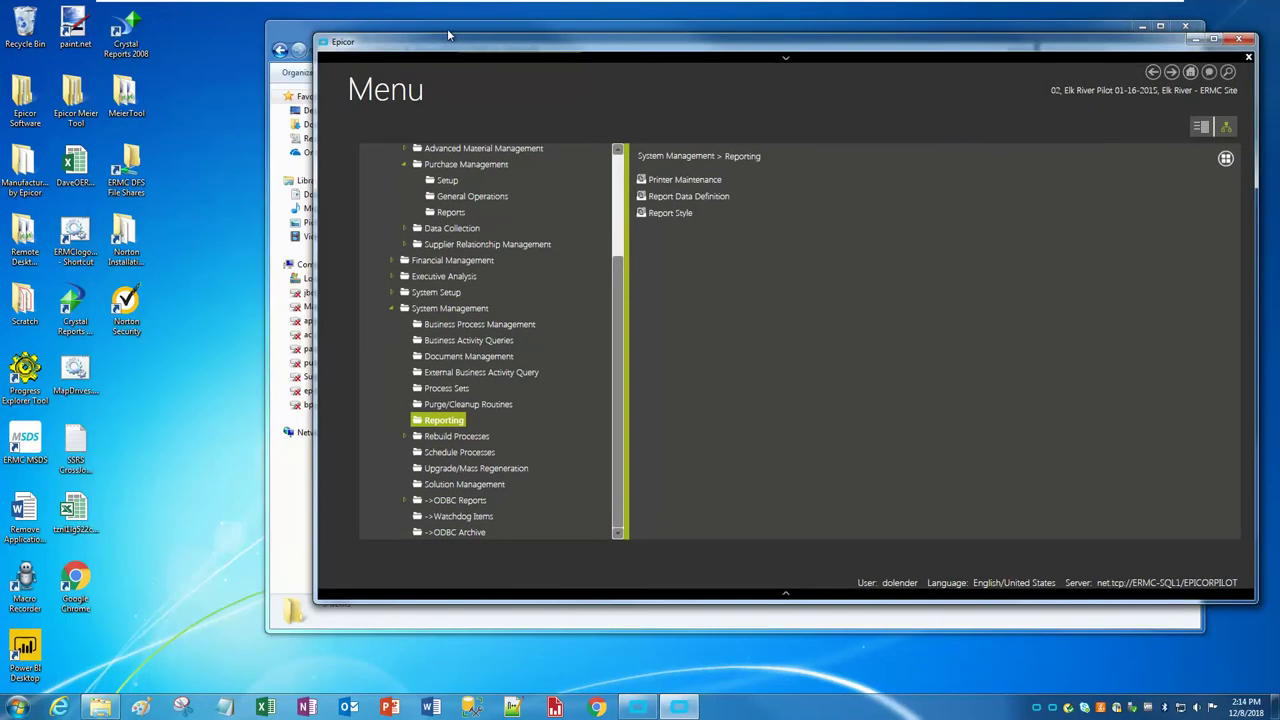
left_click_drag(447, 30, 310, 30)
left_click(1044, 253)
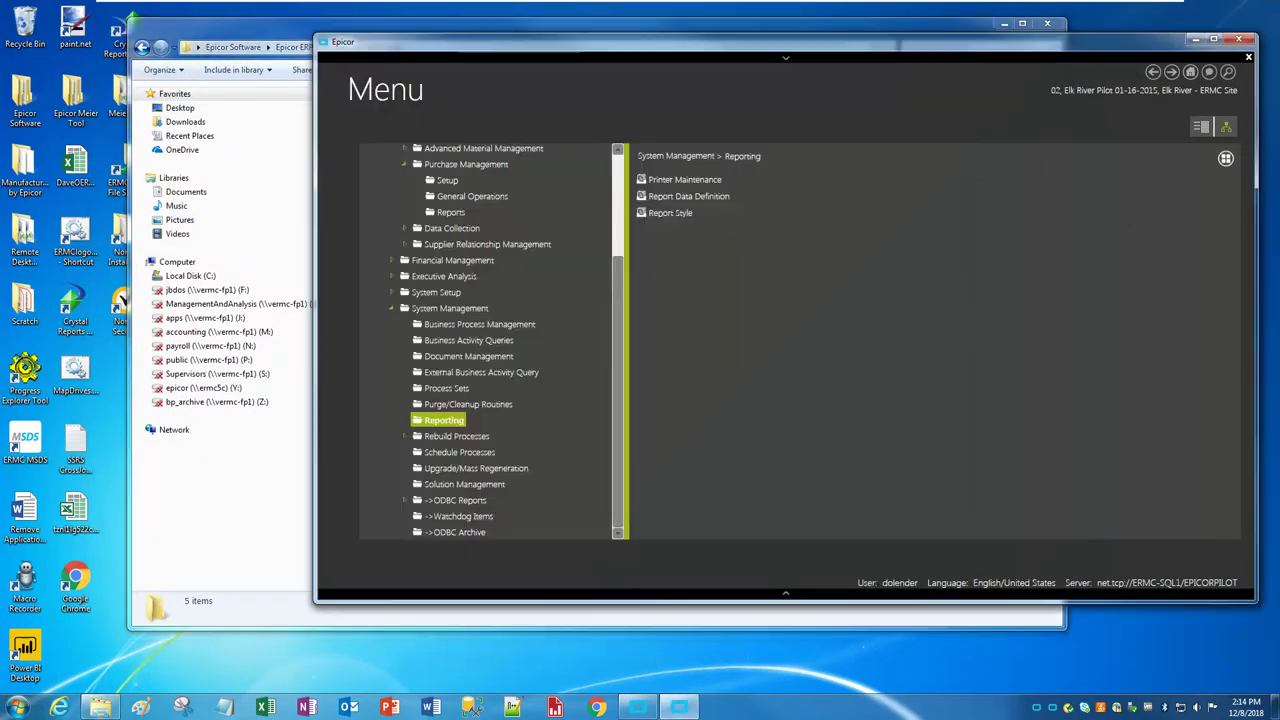
left_click(206, 137)
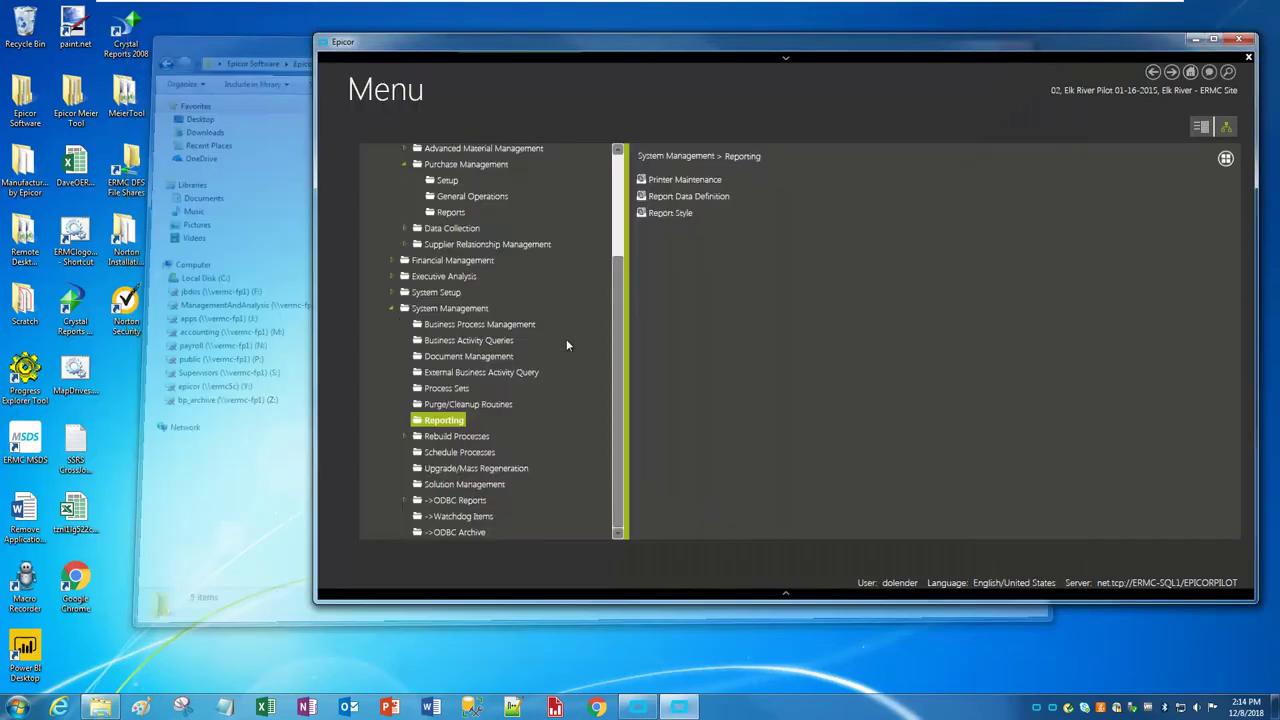
left_click(1047, 23)
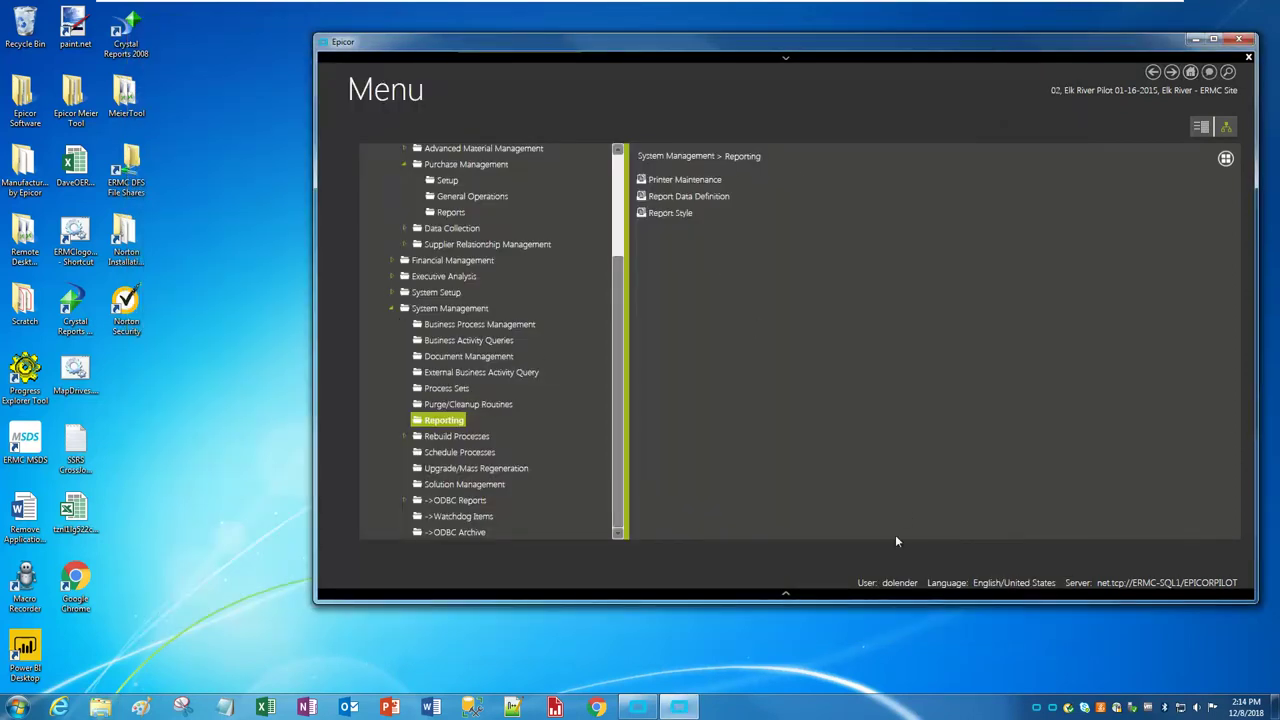
left_click_drag(705, 50, 709, 36)
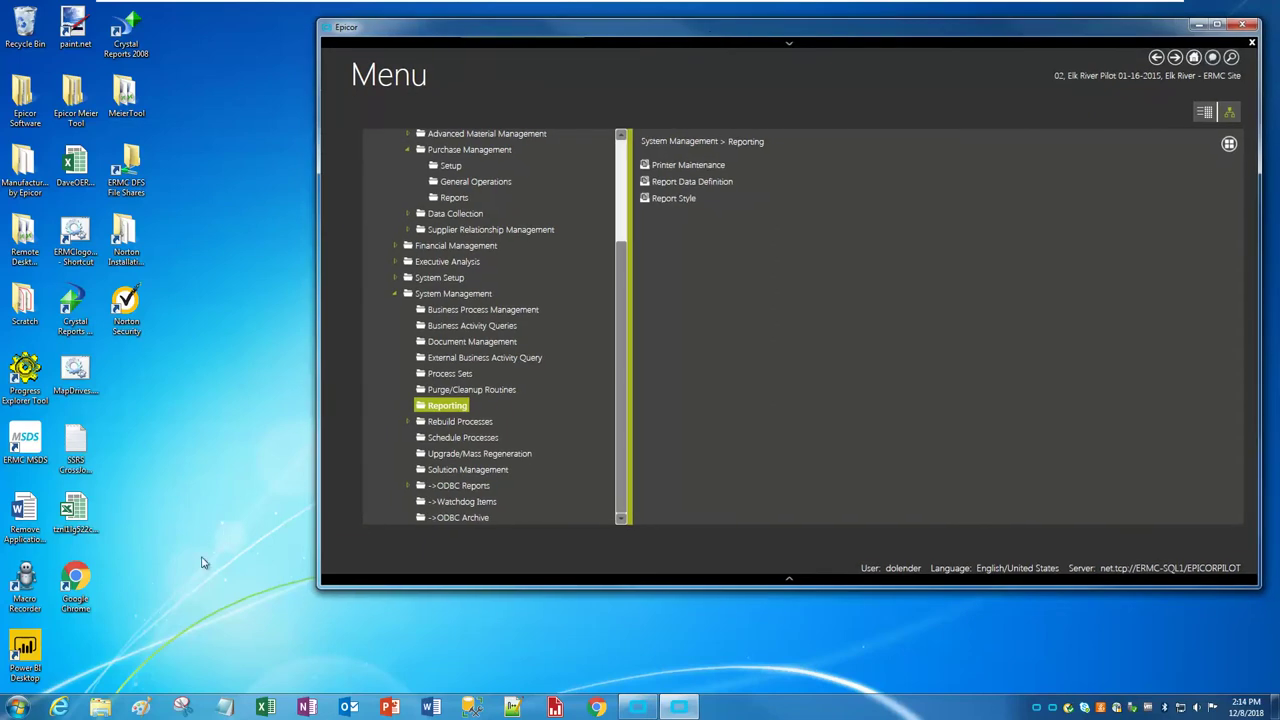
Open Report Manager in Internet Explorer and view the CustomReports folder under ERMCPILOT > reports
left_click(59, 708)
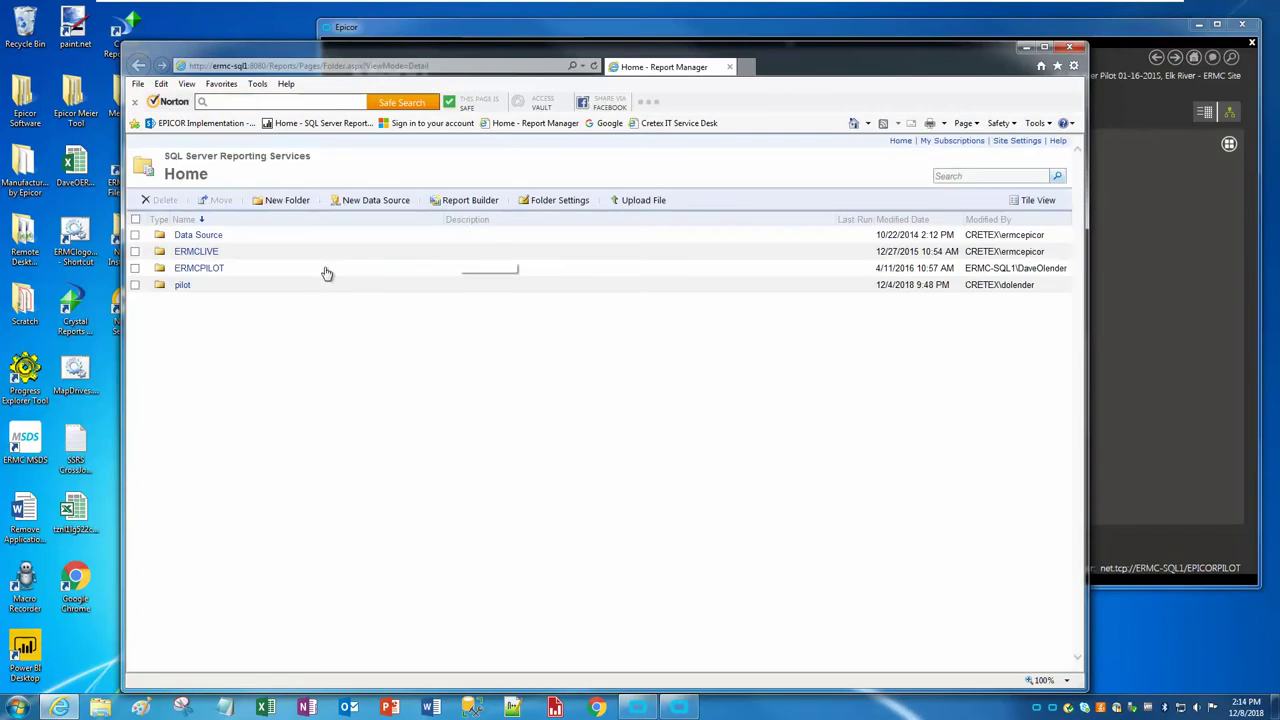
left_click(199, 268)
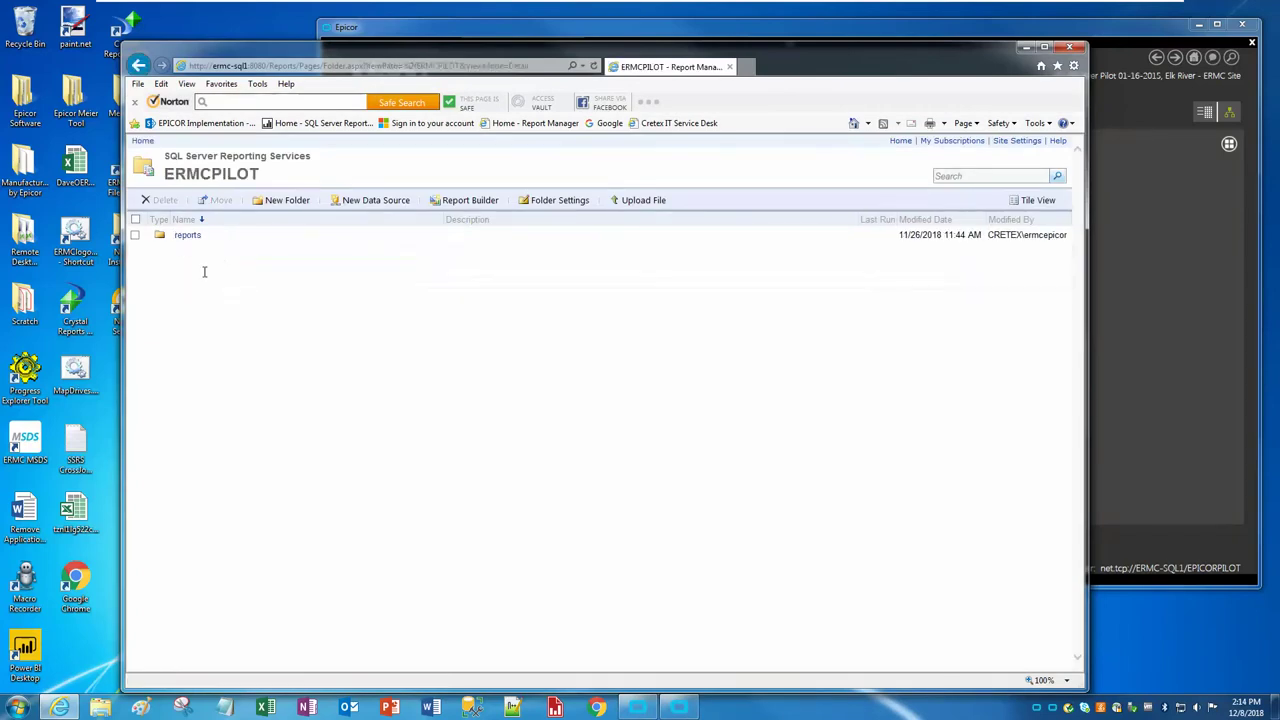
left_click(185, 236)
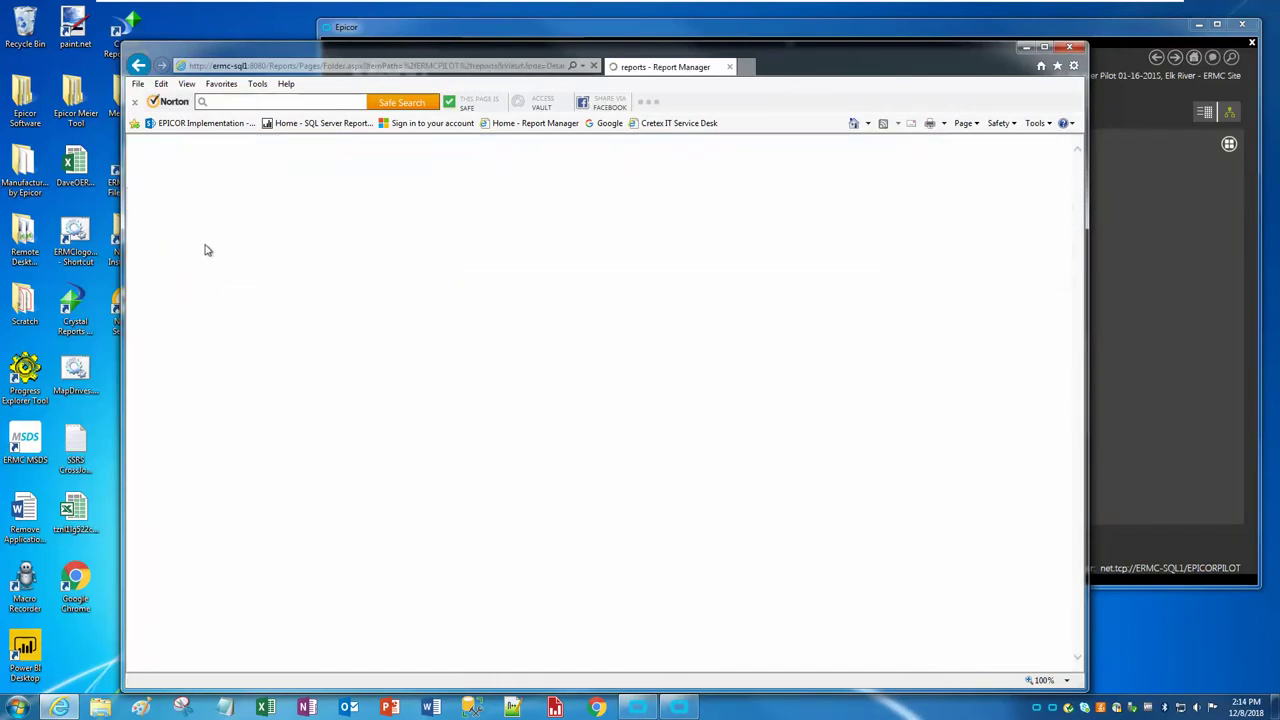
scroll(330, 483, "down", 10)
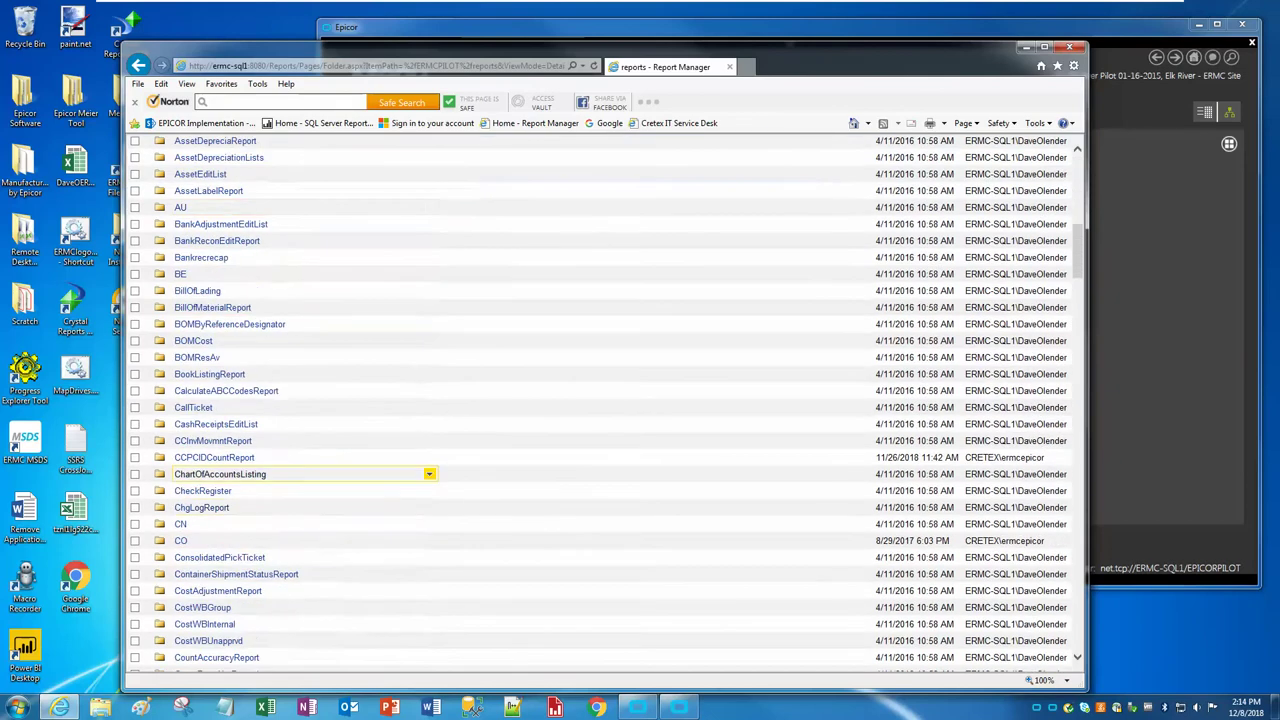
scroll(236, 544, "down", 3)
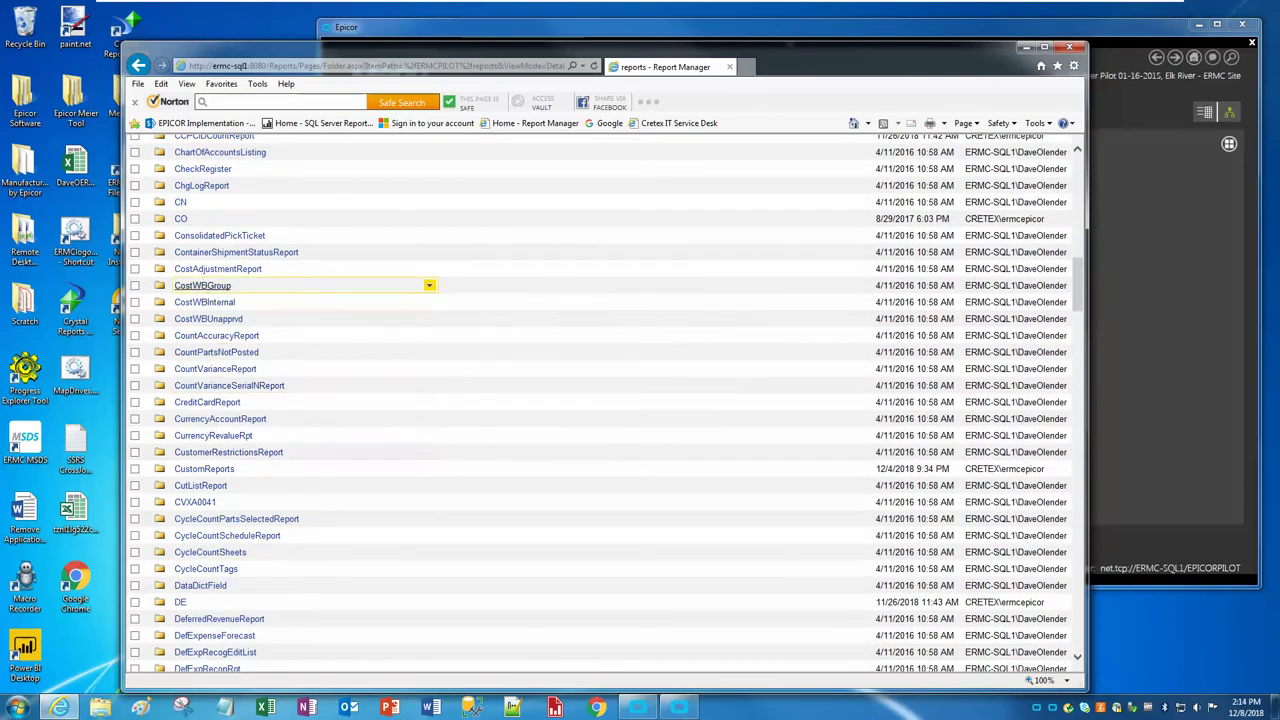
left_click(203, 469)
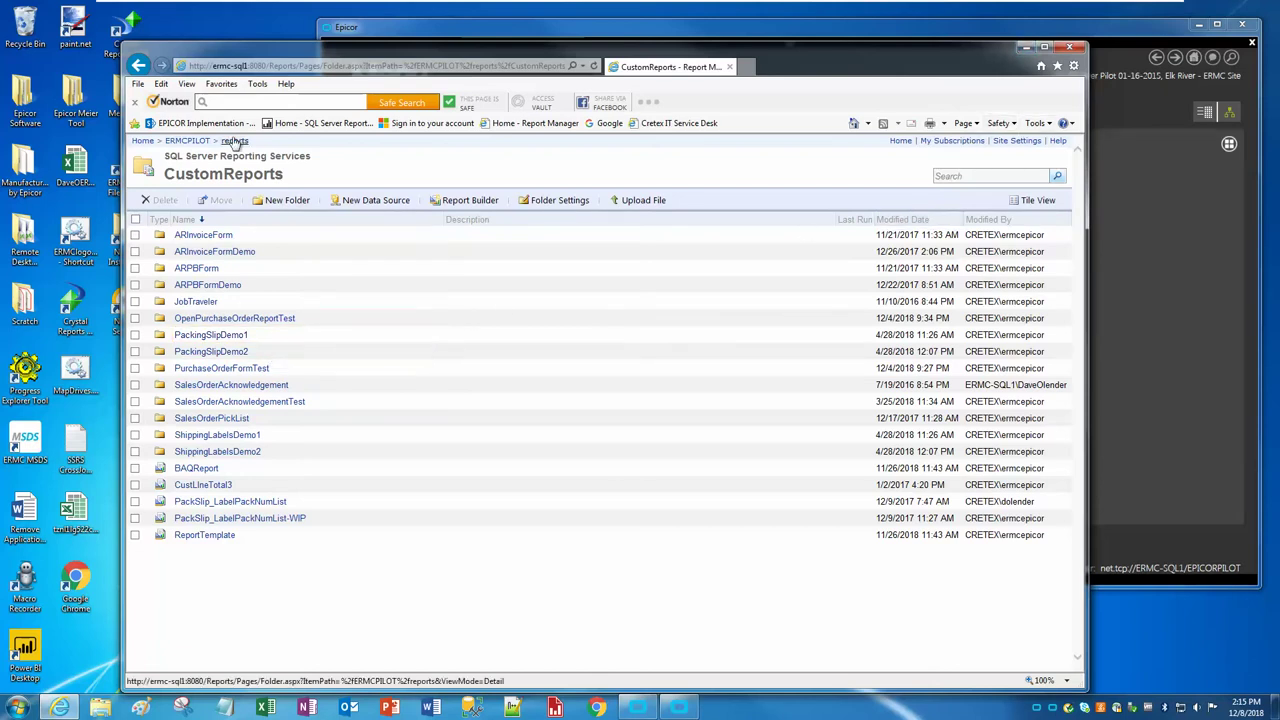
Return to the Report Manager home and view the CustomReports folder under ERMCLIVE > reports
left_click(142, 140)
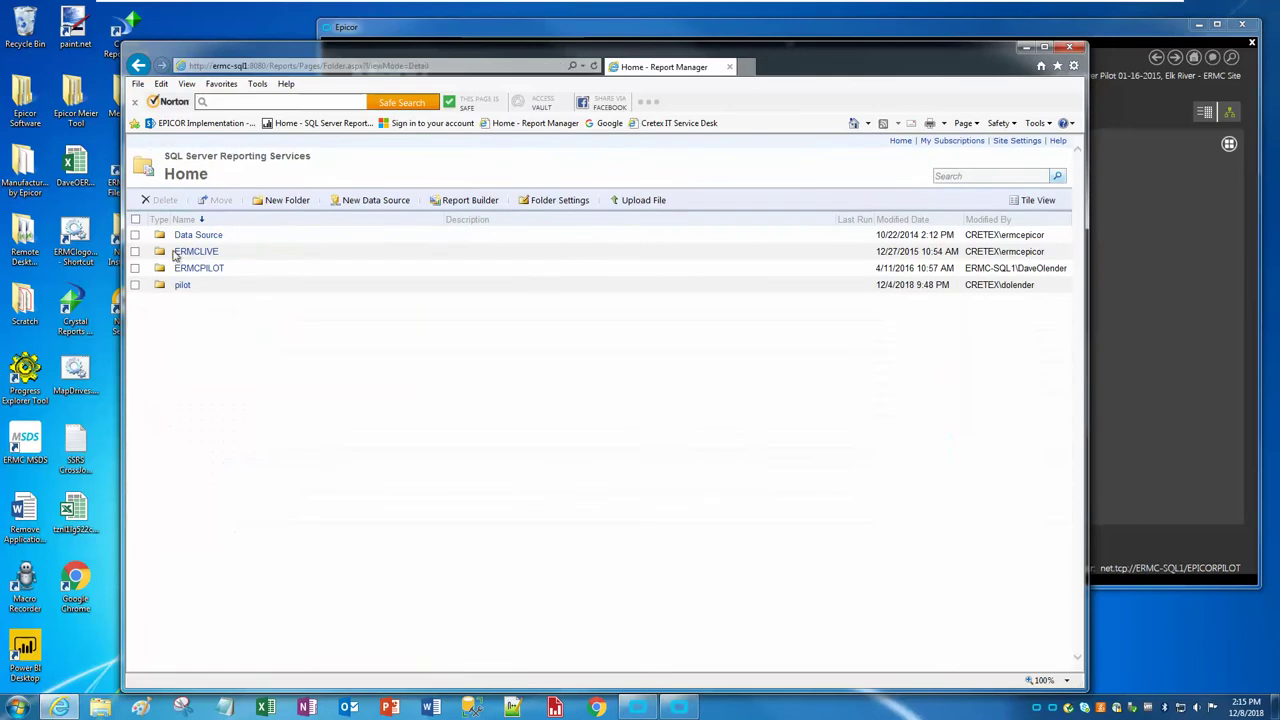
left_click(180, 253)
left_click(188, 253)
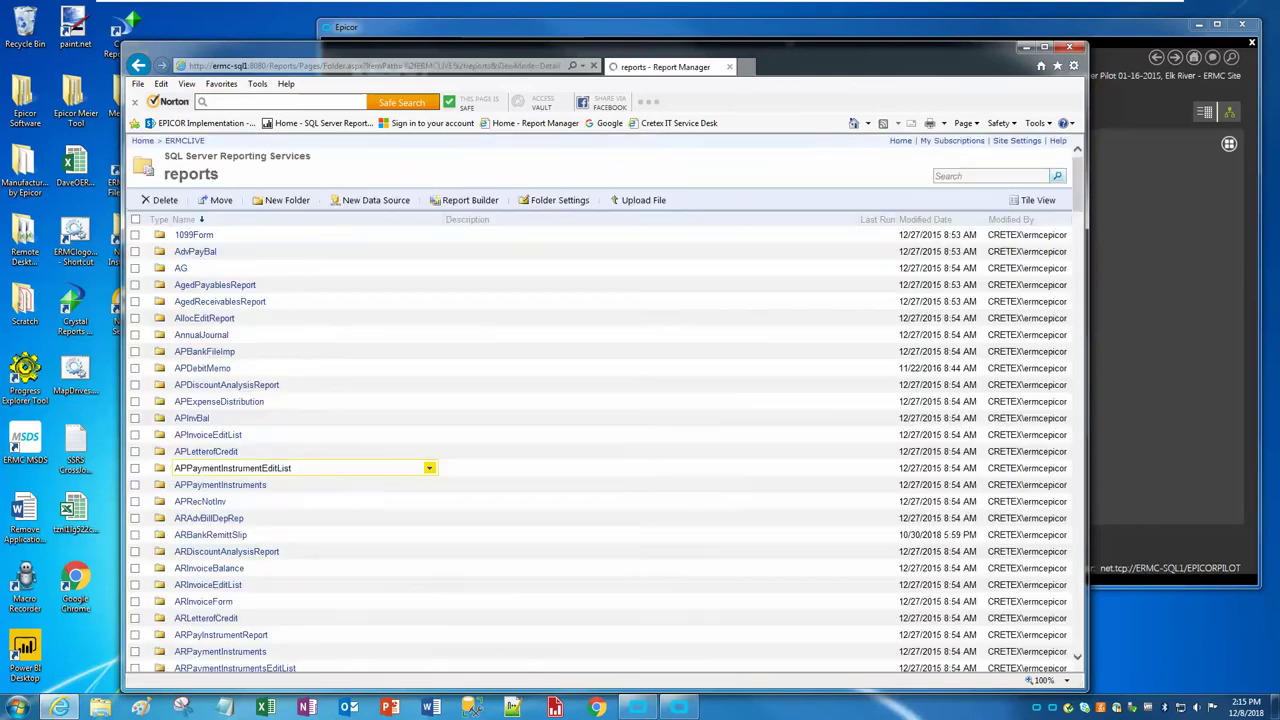
scroll(280, 485, "down", 10)
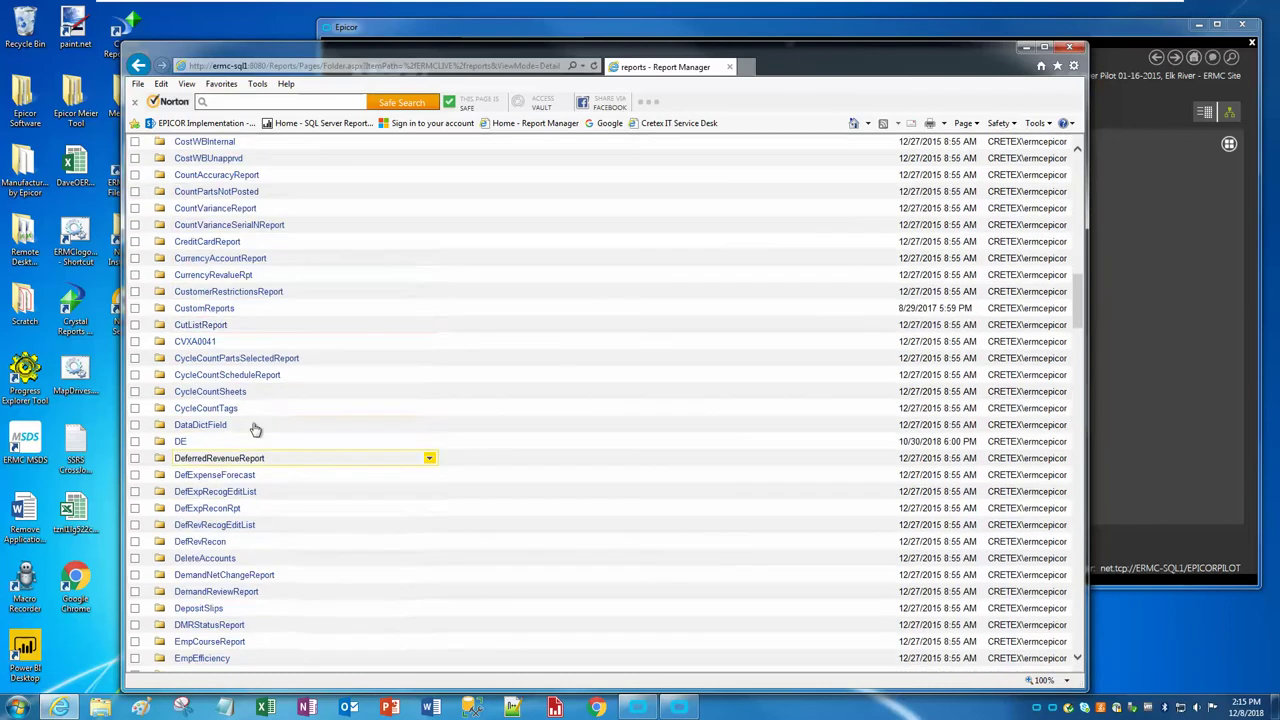
left_click(212, 309)
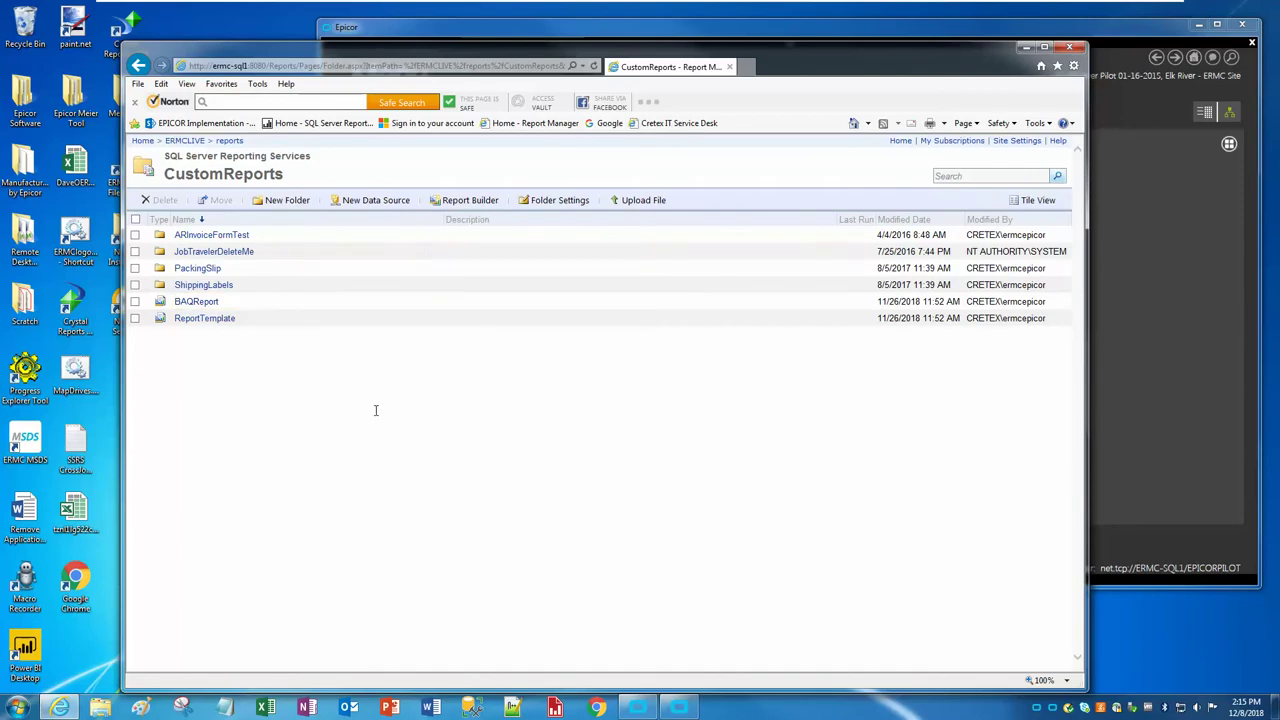
Go back to the home folder and open ERMCPILOT > reports > CustomReports > PackingSlipDemo1
left_click(143, 141)
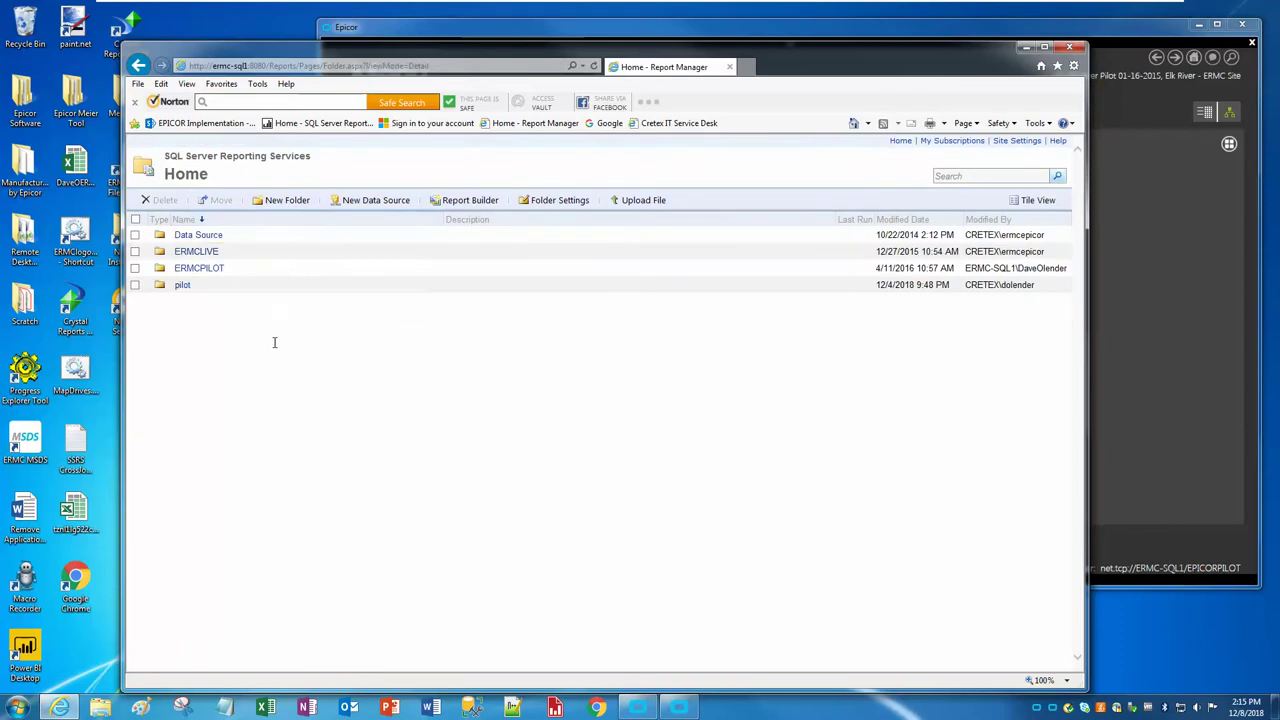
left_click(200, 268)
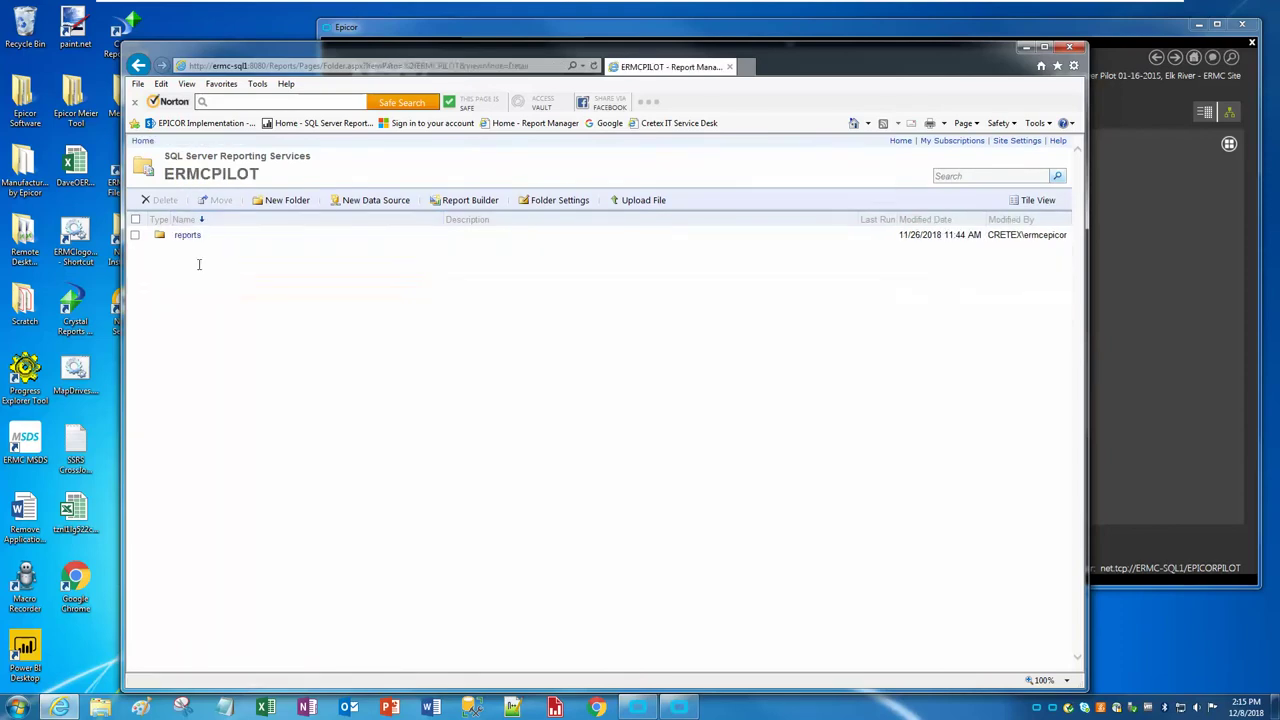
left_click(187, 235)
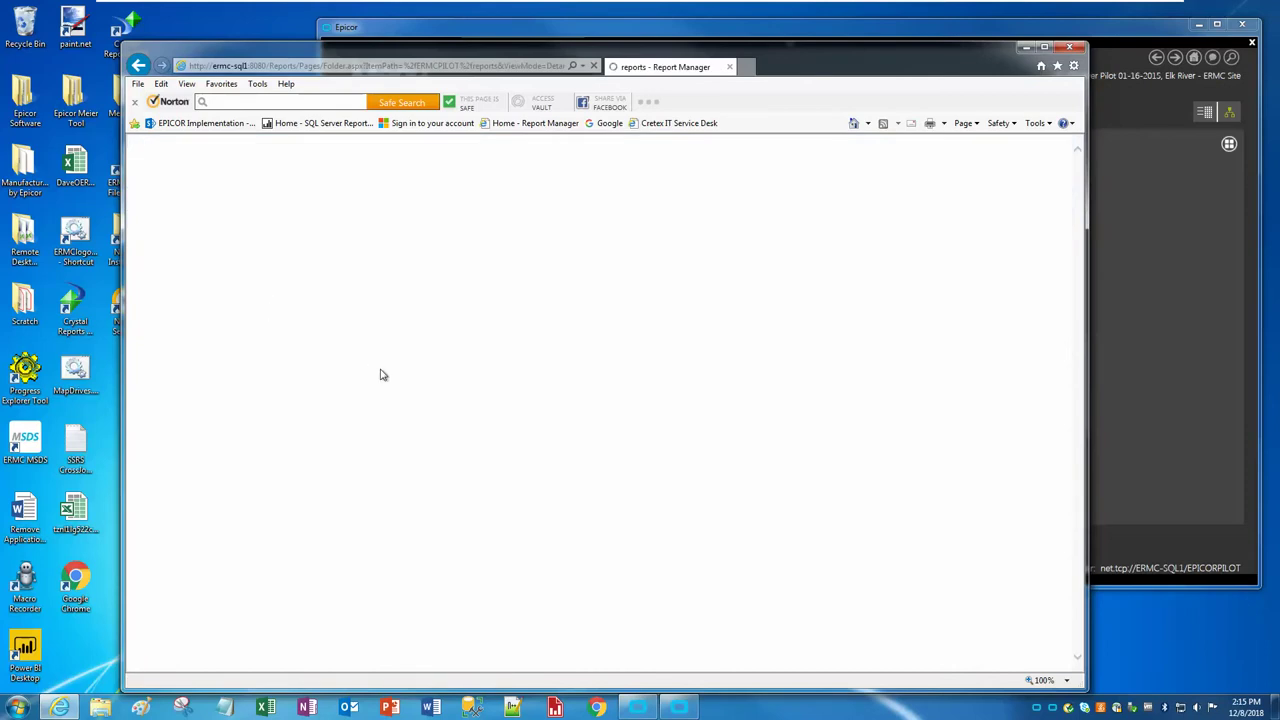
scroll(306, 443, "down", 10)
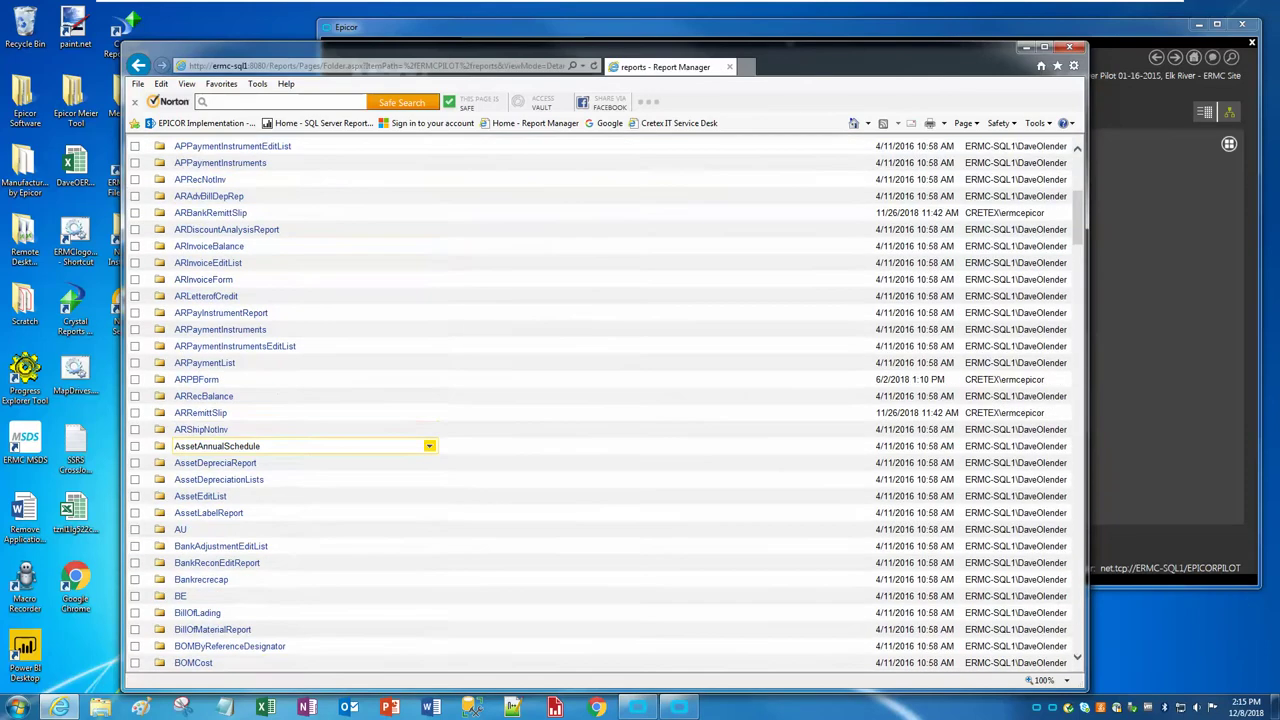
scroll(280, 448, "down", 5)
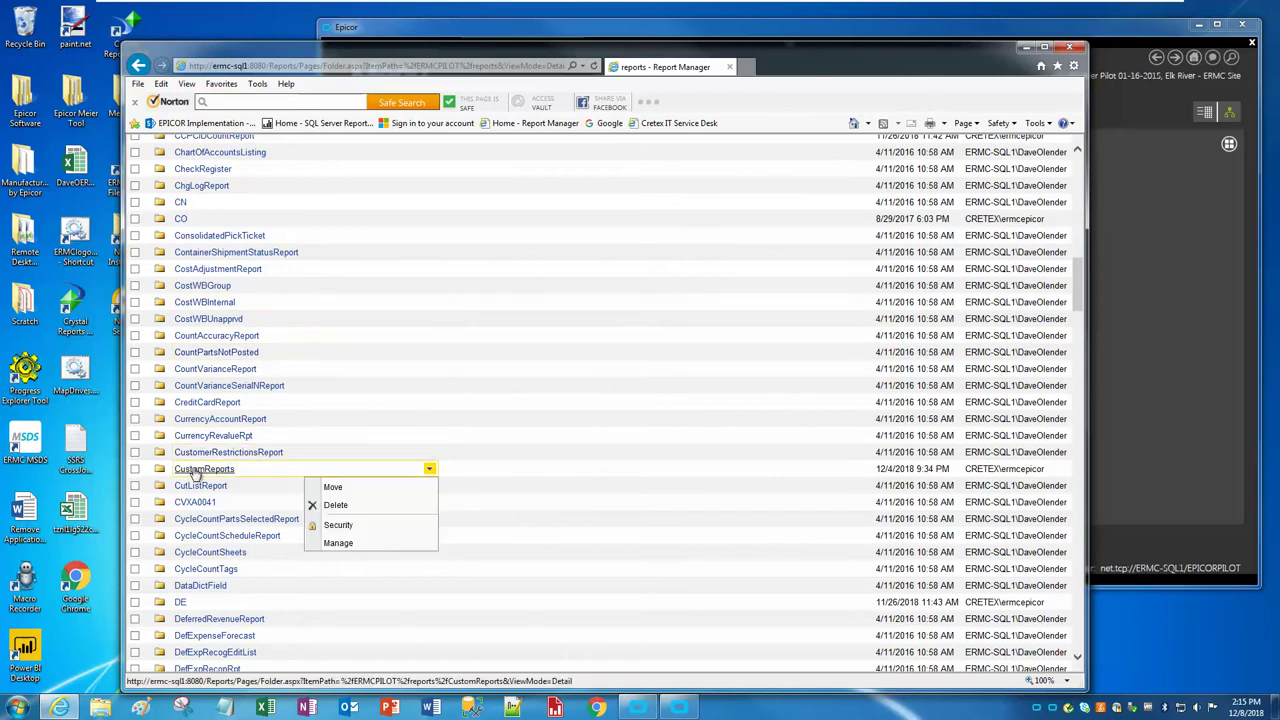
left_click(204, 472)
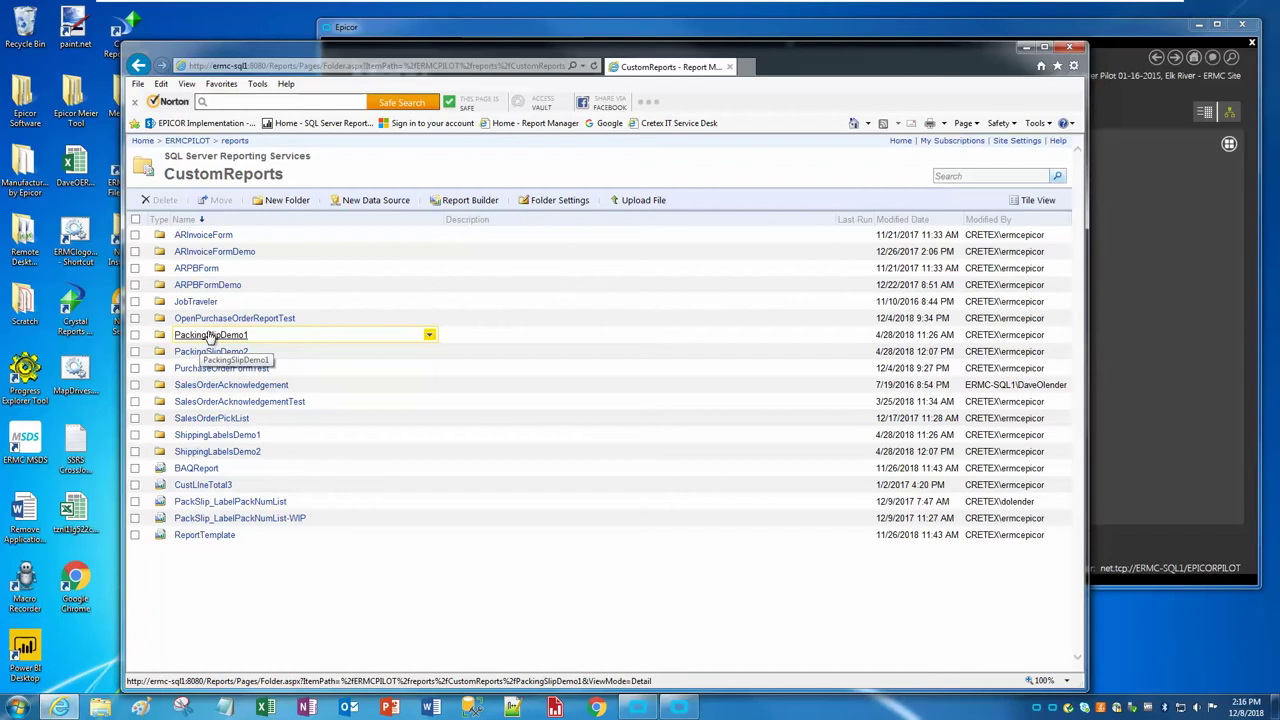
left_click(211, 337)
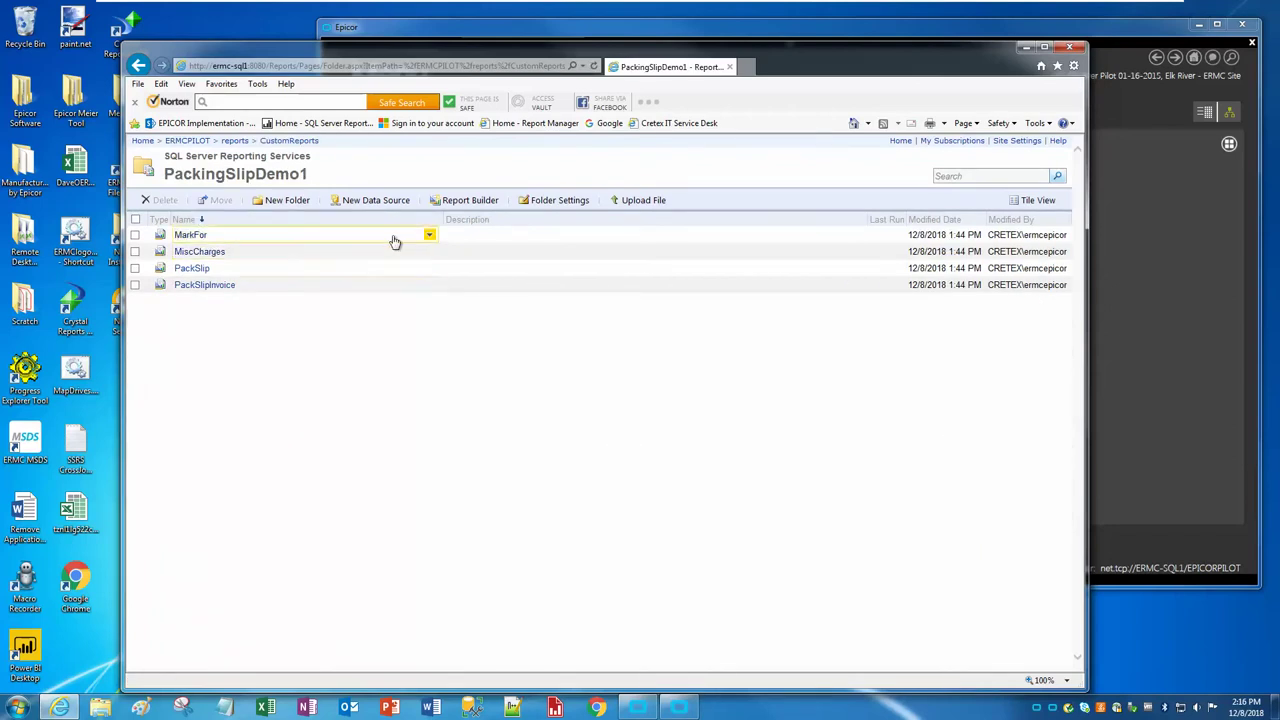
Start downloading the MarkFor report with Save As, and dismiss the save dialog without saving
left_click(430, 236)
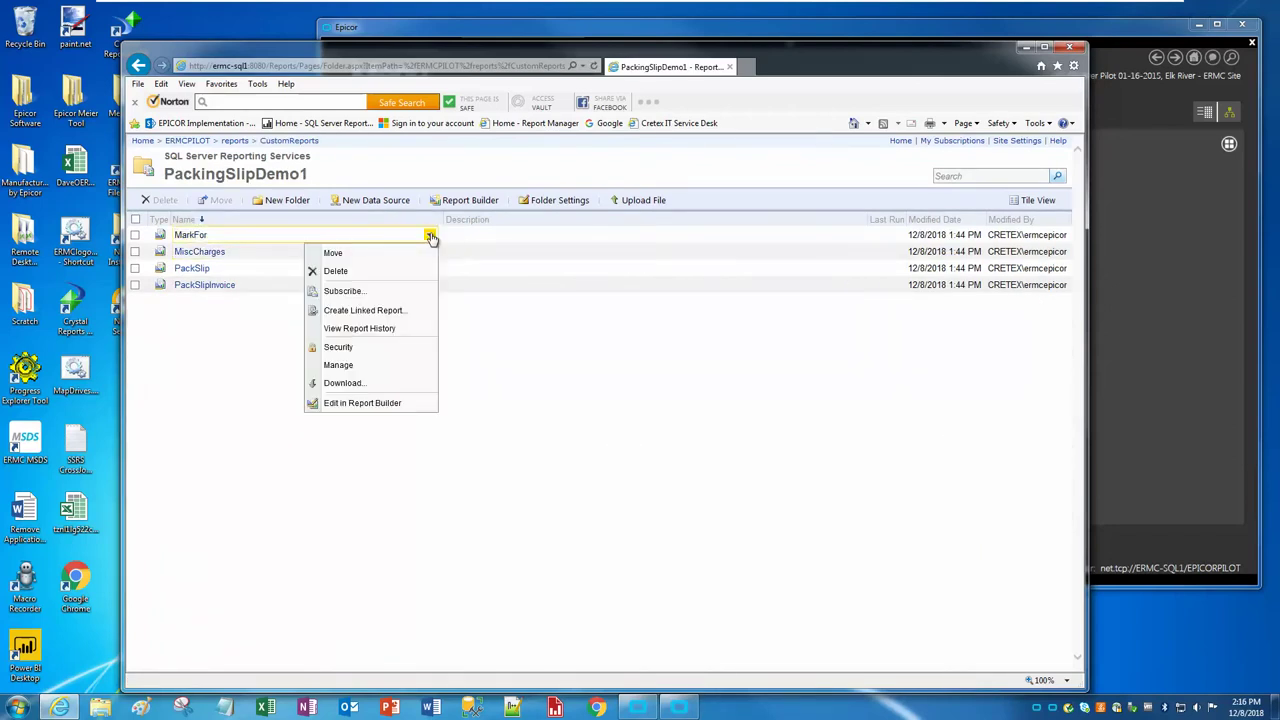
left_click(397, 388)
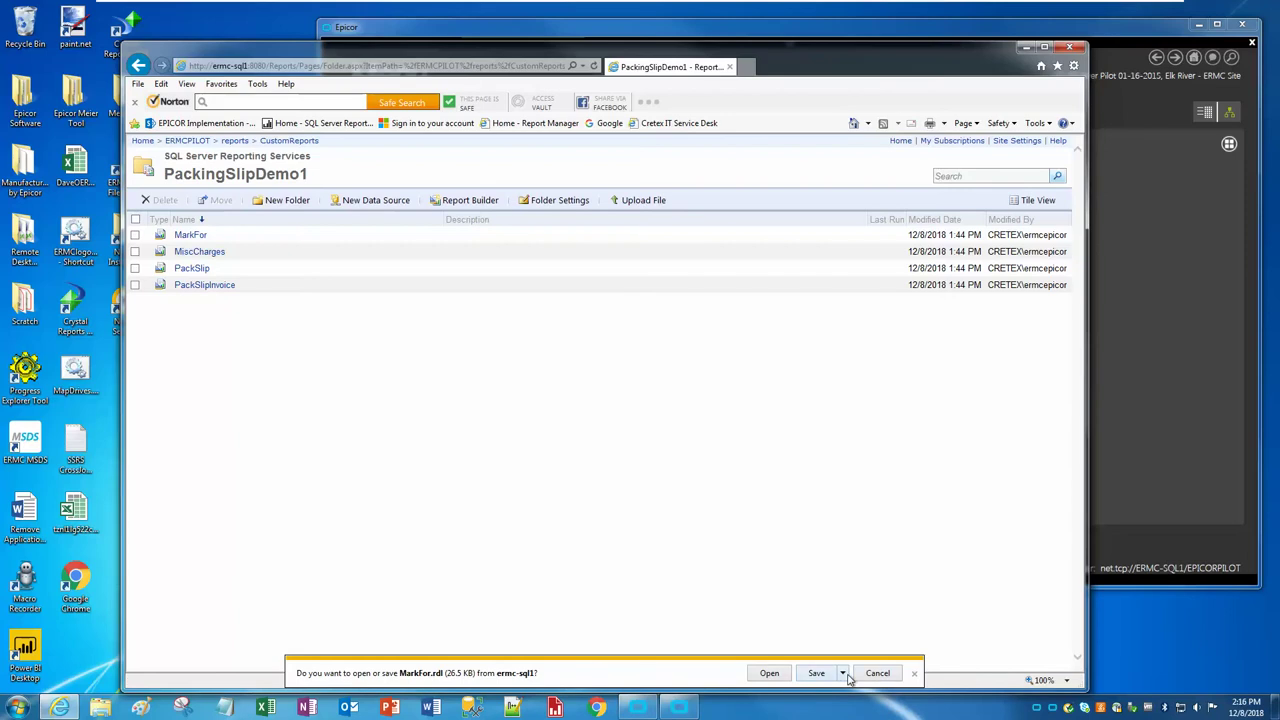
left_click(843, 673)
left_click(886, 657)
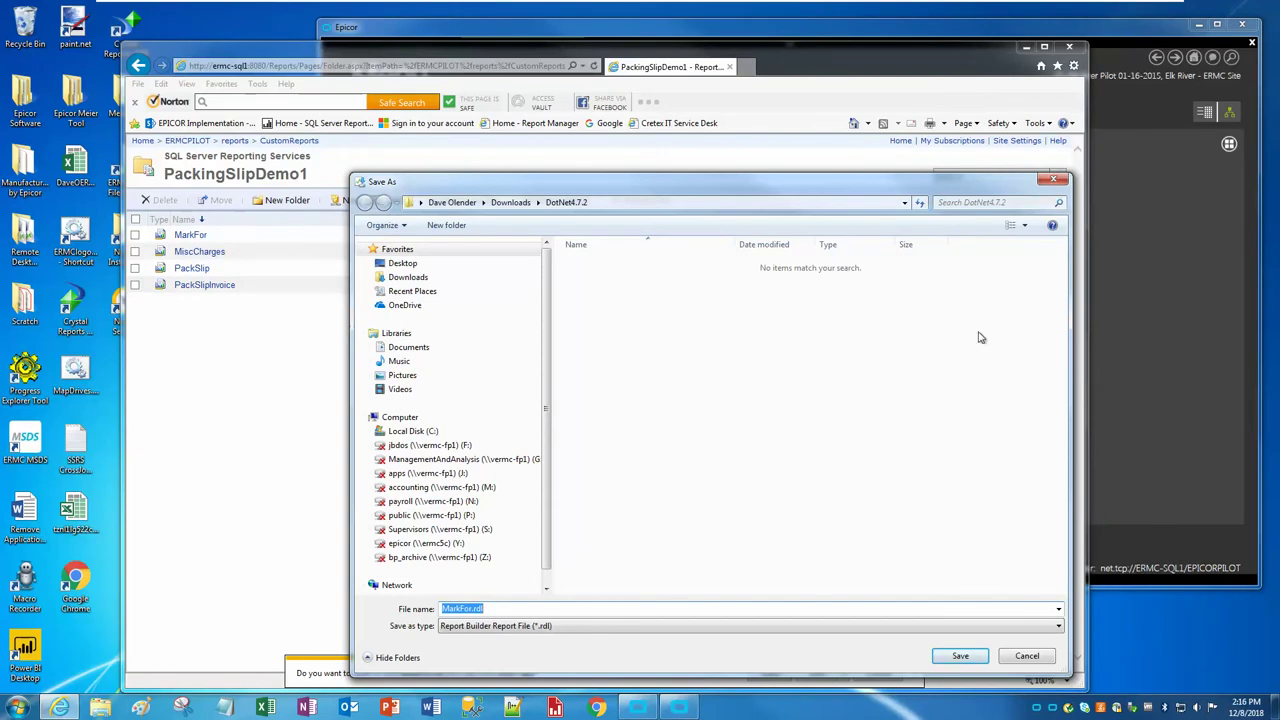
left_click(1051, 181)
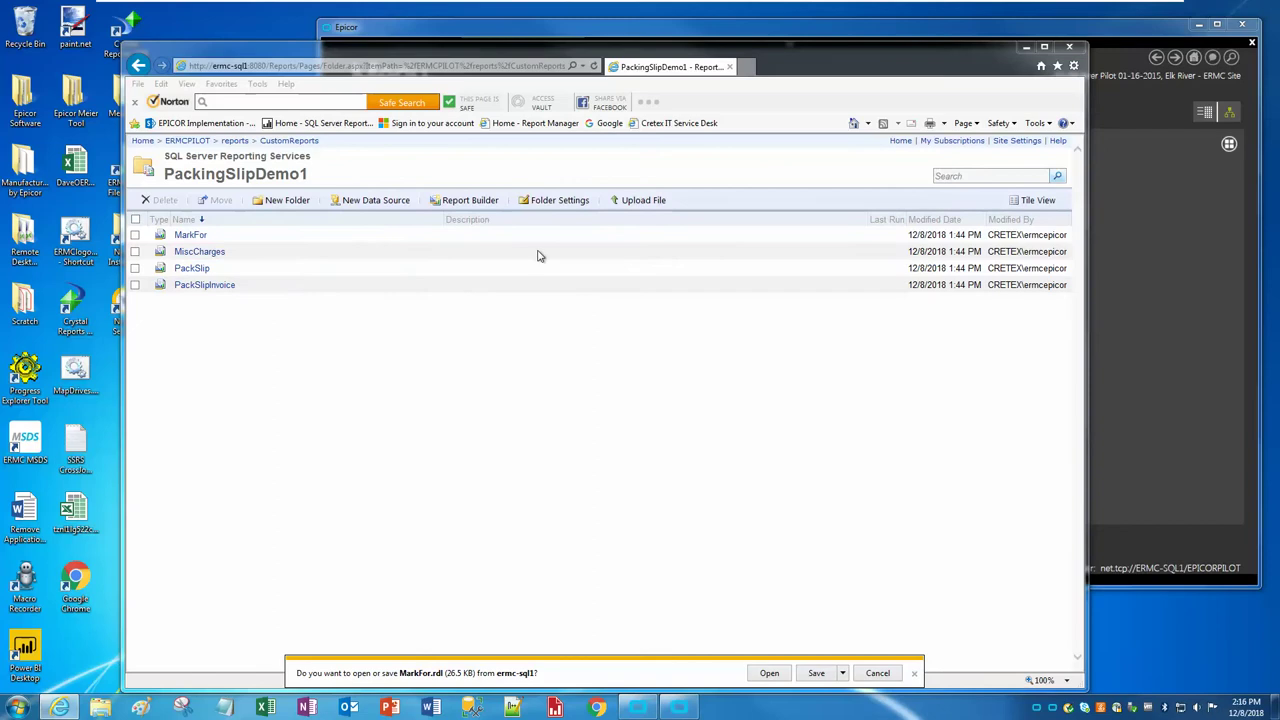
left_click(507, 242)
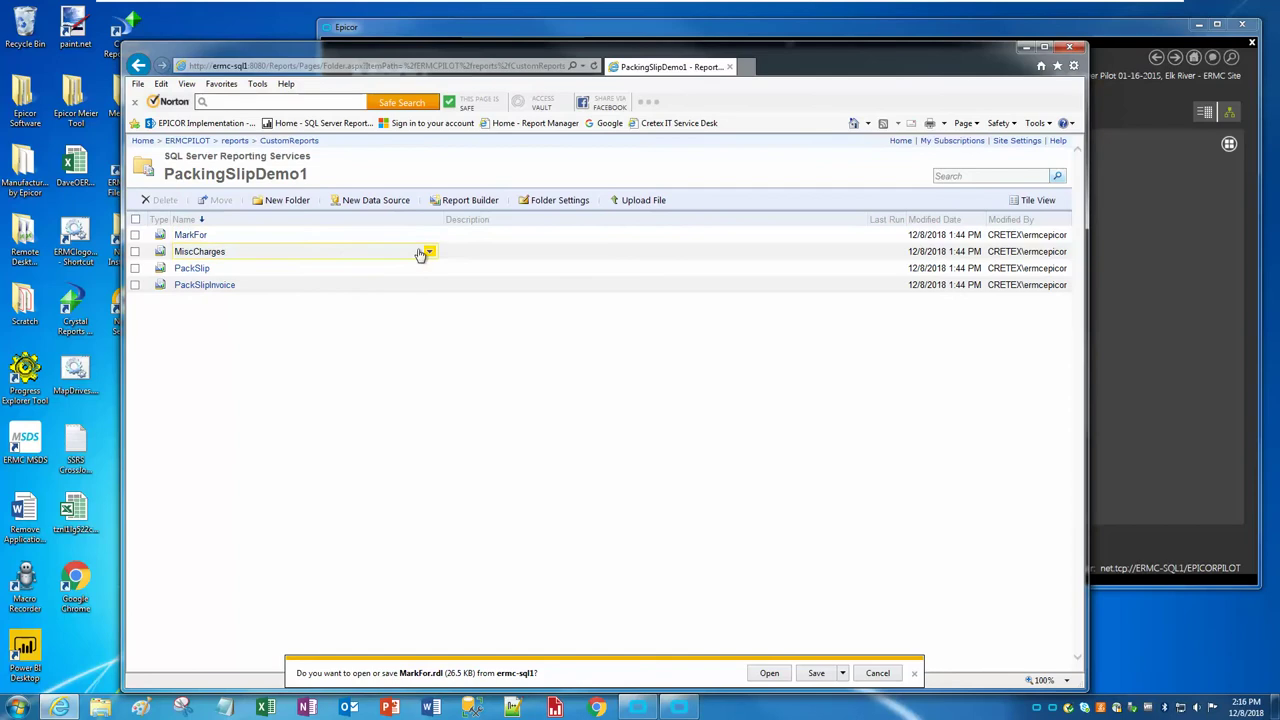
Open the upload page and its file chooser, then cancel and return to the PackingSlipDemo1 folder in details view
left_click(653, 201)
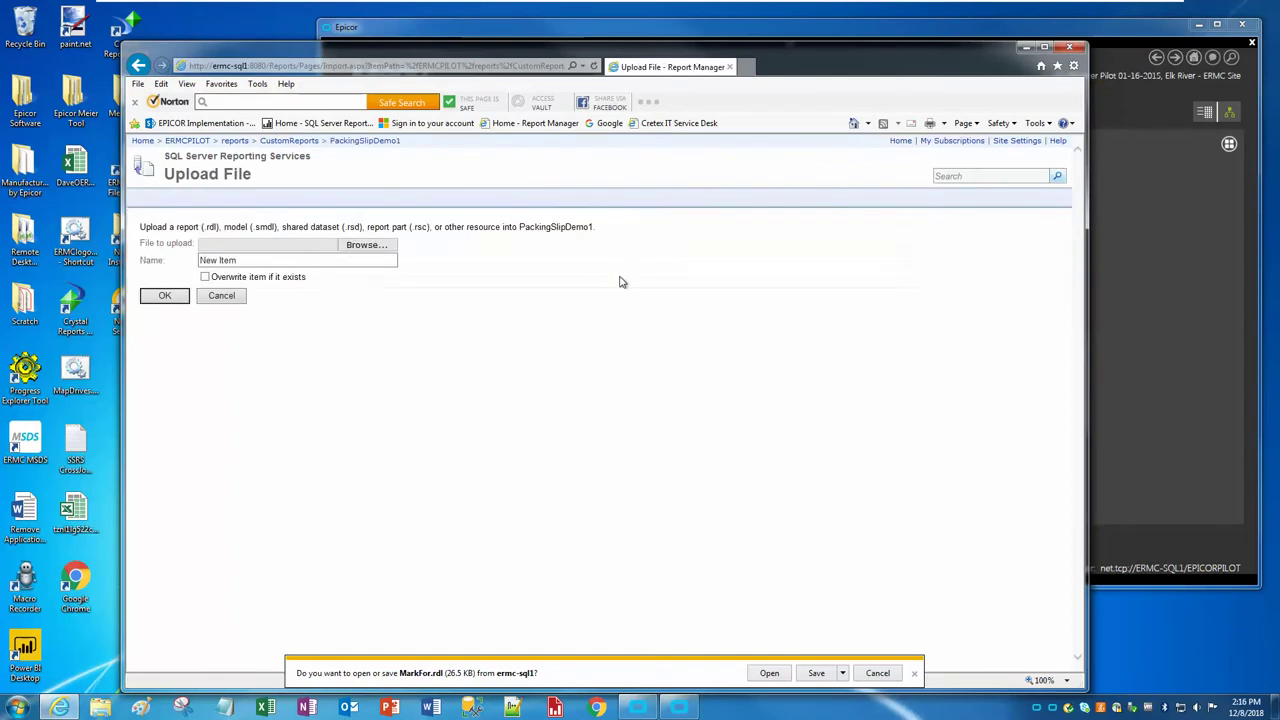
left_click(361, 244)
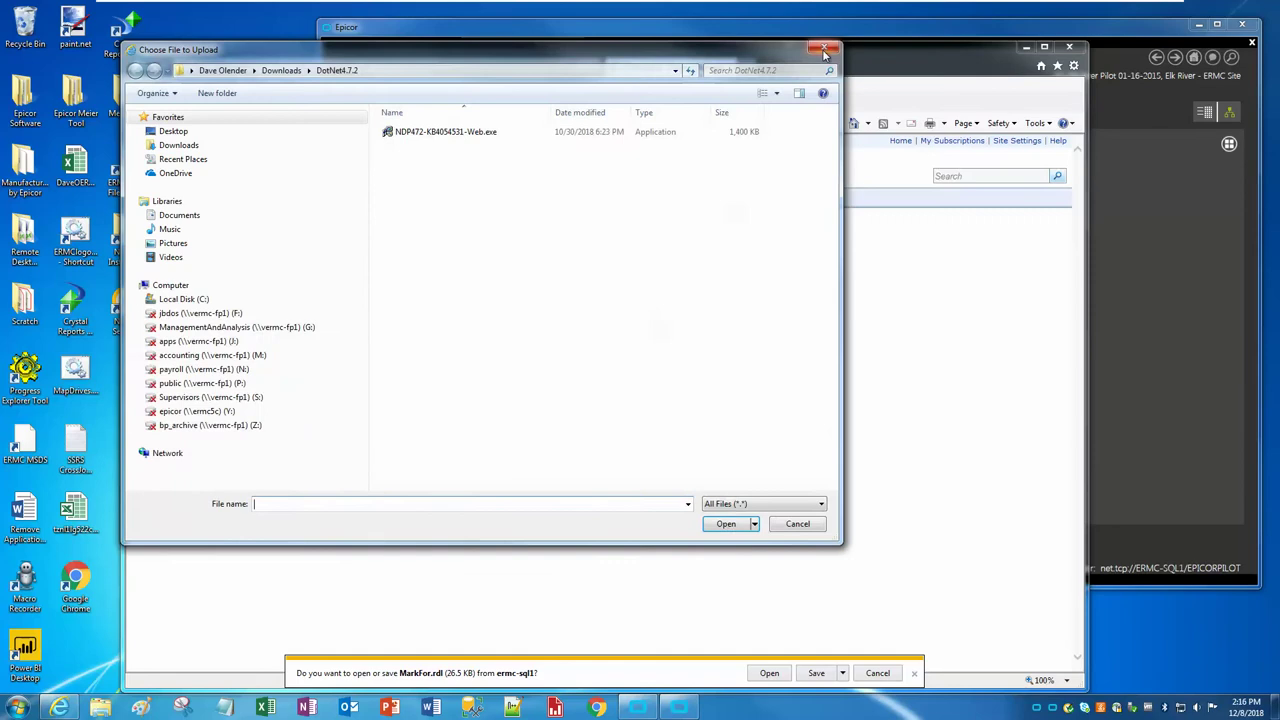
key("Escape")
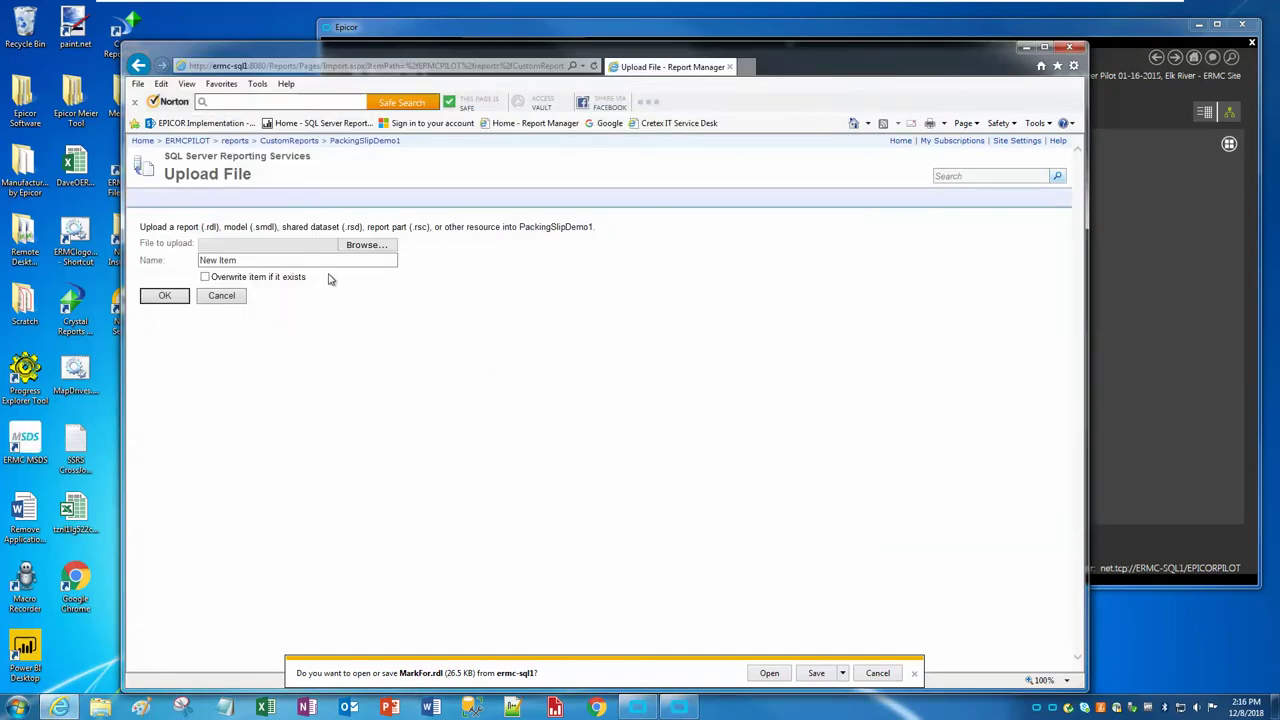
left_click(365, 141)
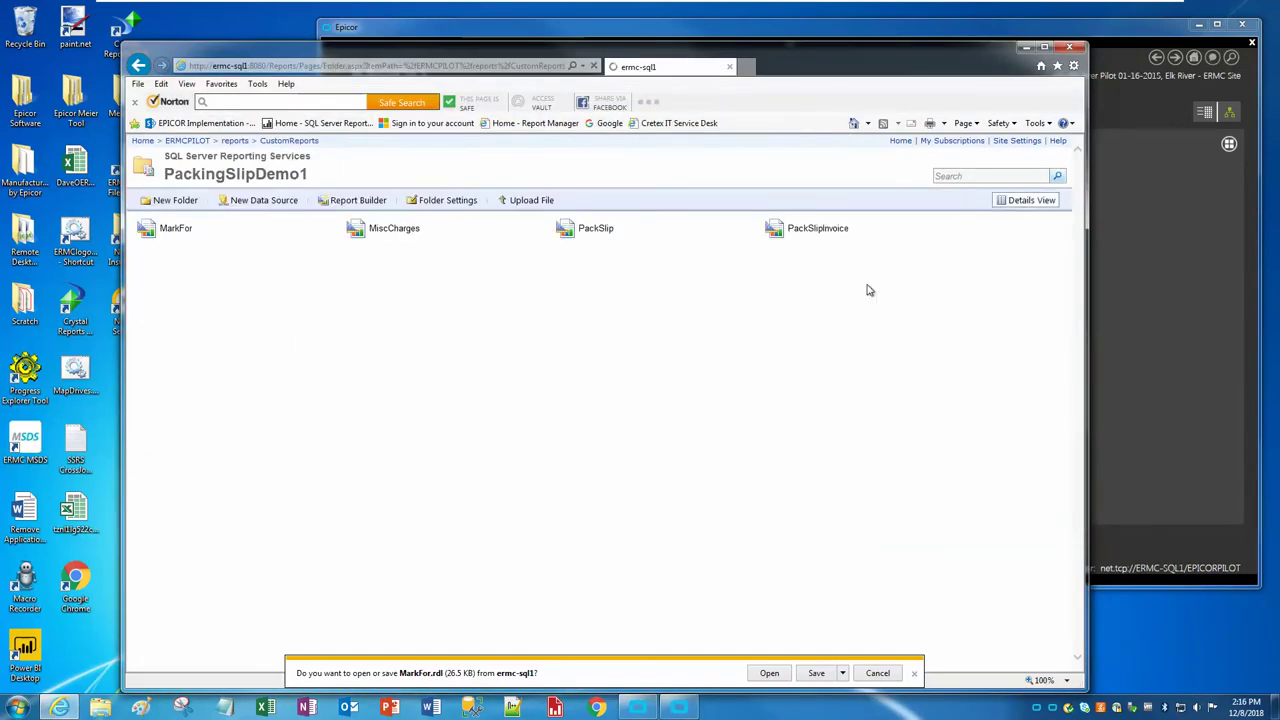
left_click(1020, 201)
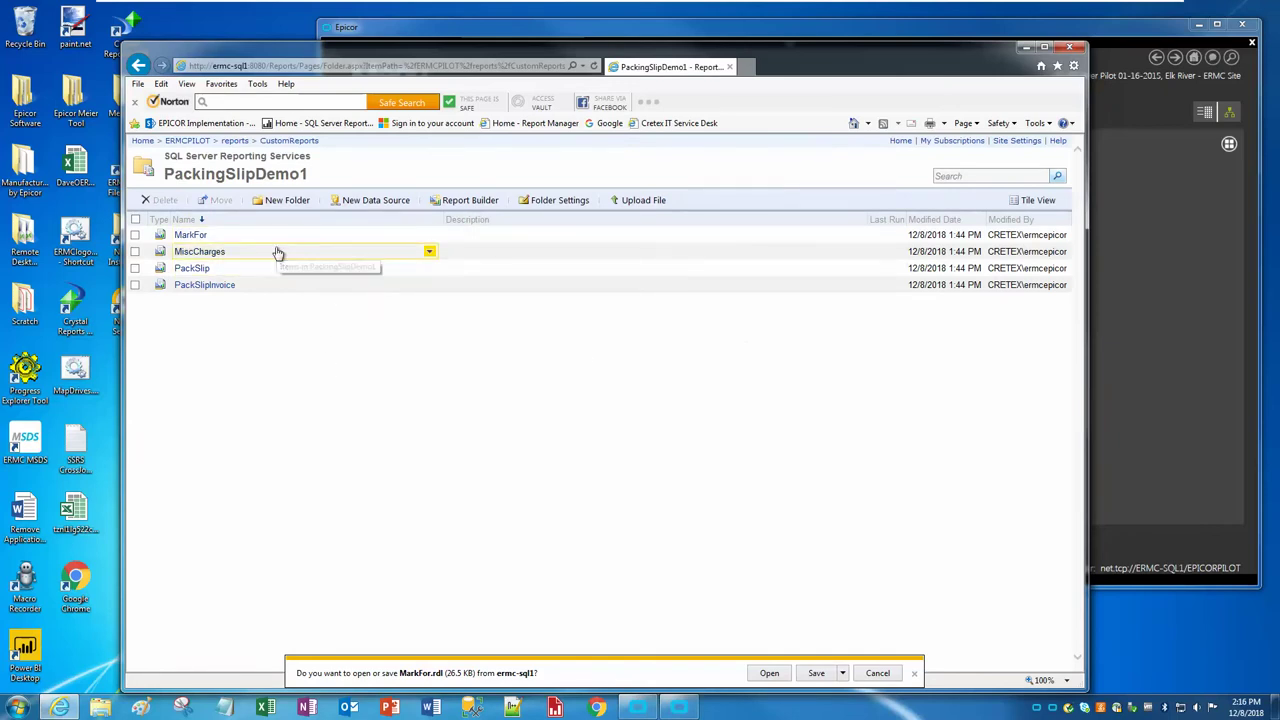
Open the MarkFor report for editing in Report Builder and open the properties of its dsMarkFor data source
left_click(429, 235)
left_click(430, 404)
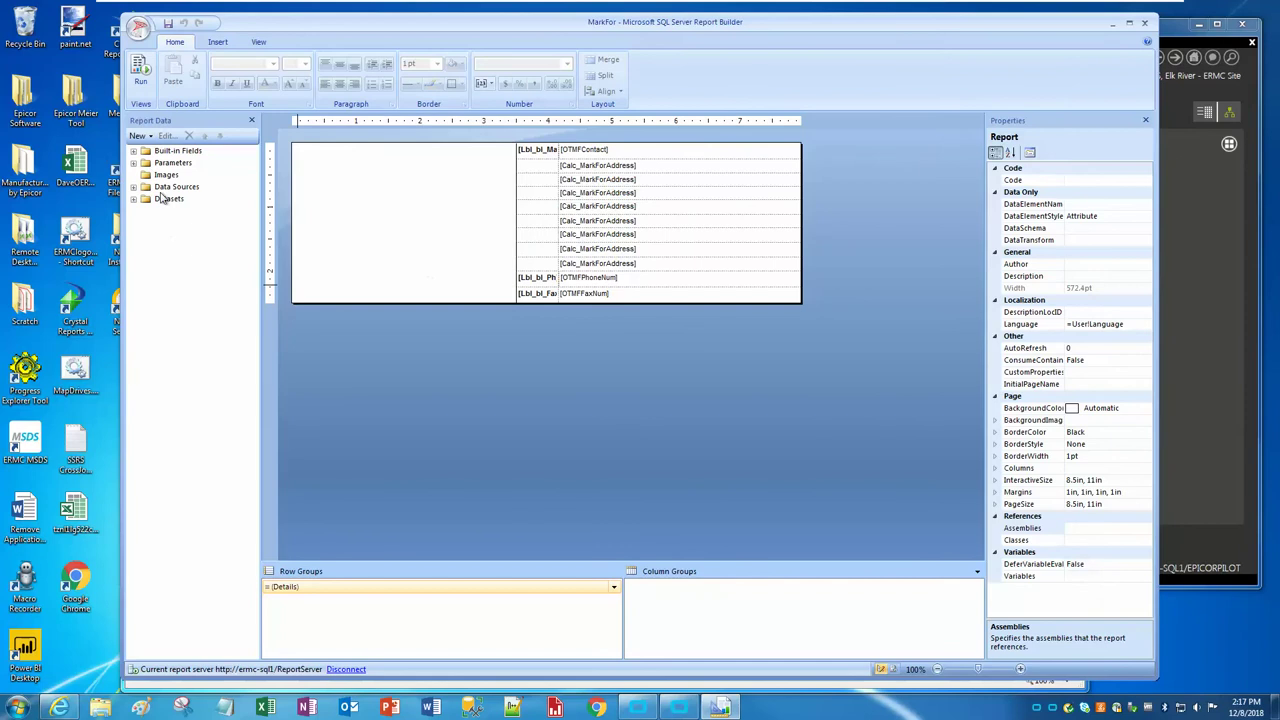
left_click(134, 187)
left_click(173, 200)
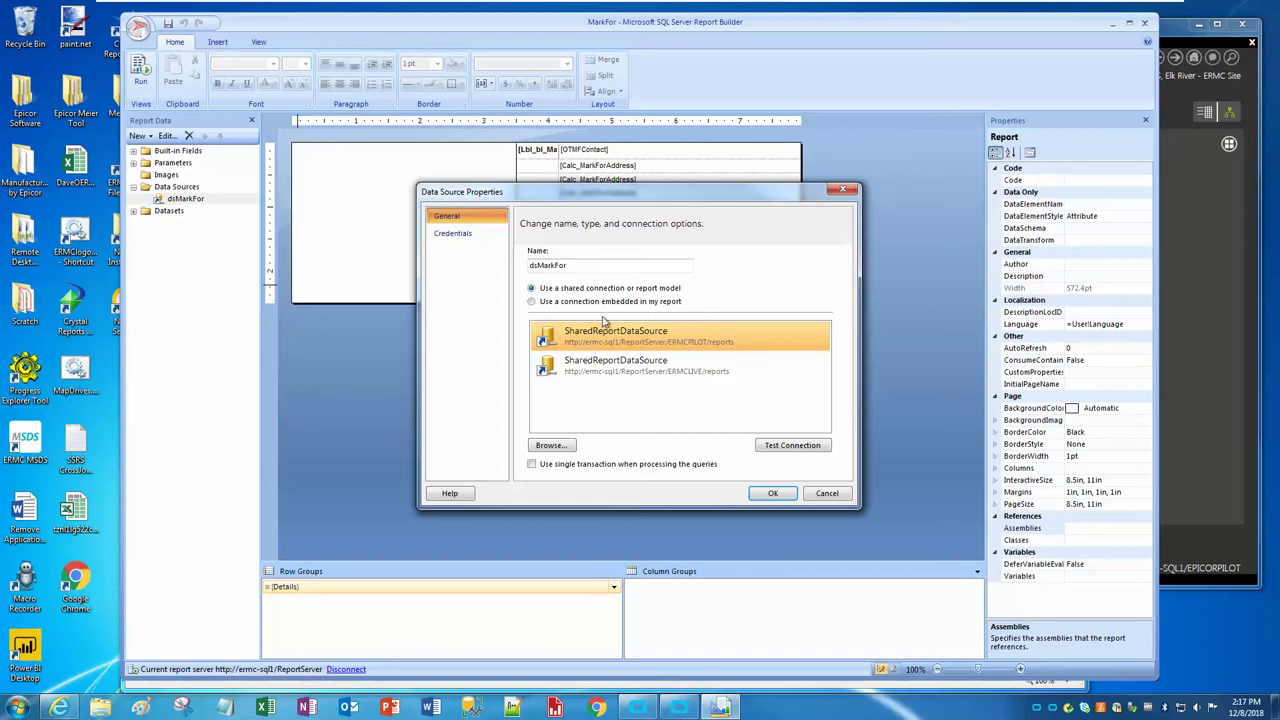
Set dsMarkFor to the SharedReportDataSource under ERMCPILOT/reports, and close Report Builder
left_click(600, 373)
left_click(650, 344)
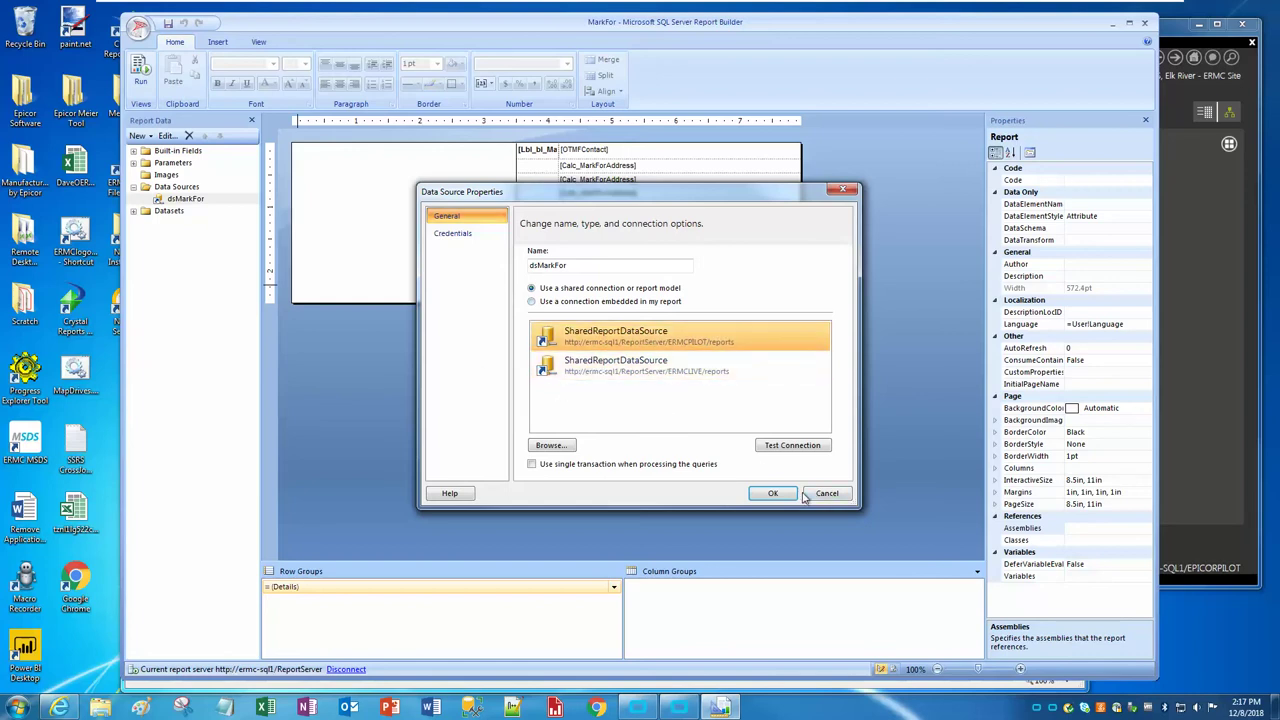
left_click(627, 366)
left_click(623, 334)
left_click(772, 493)
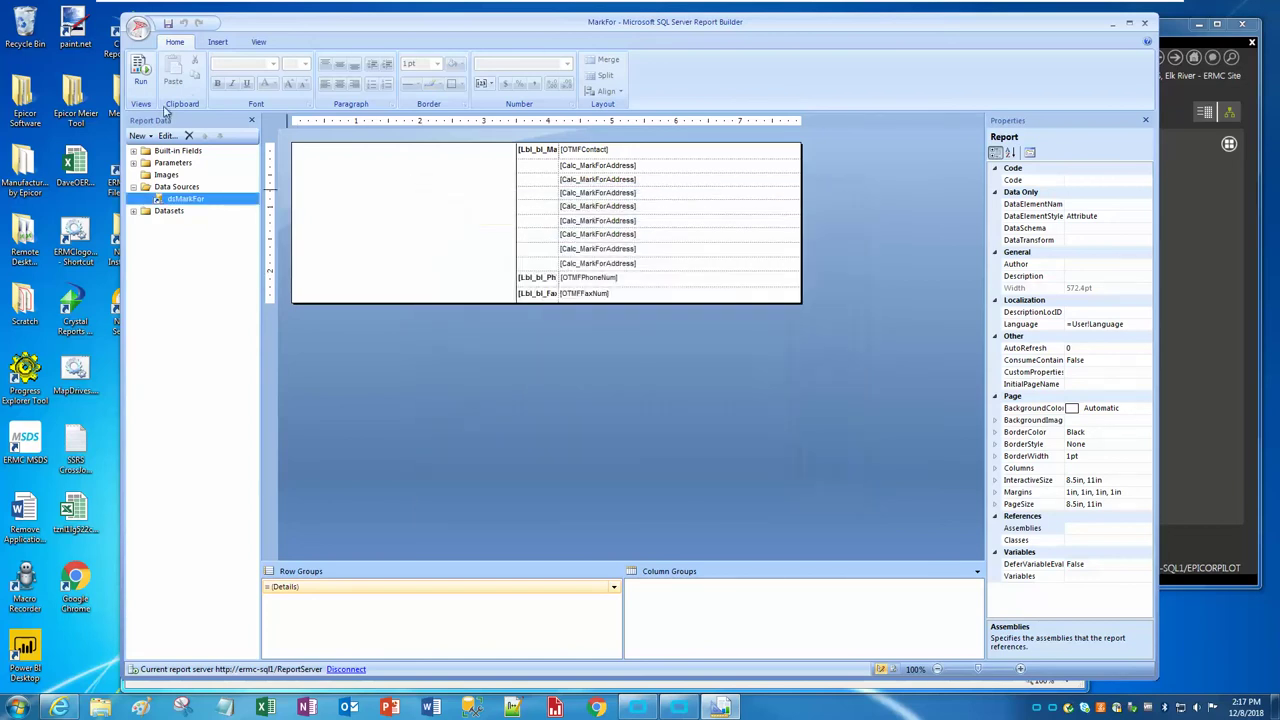
left_click(1145, 22)
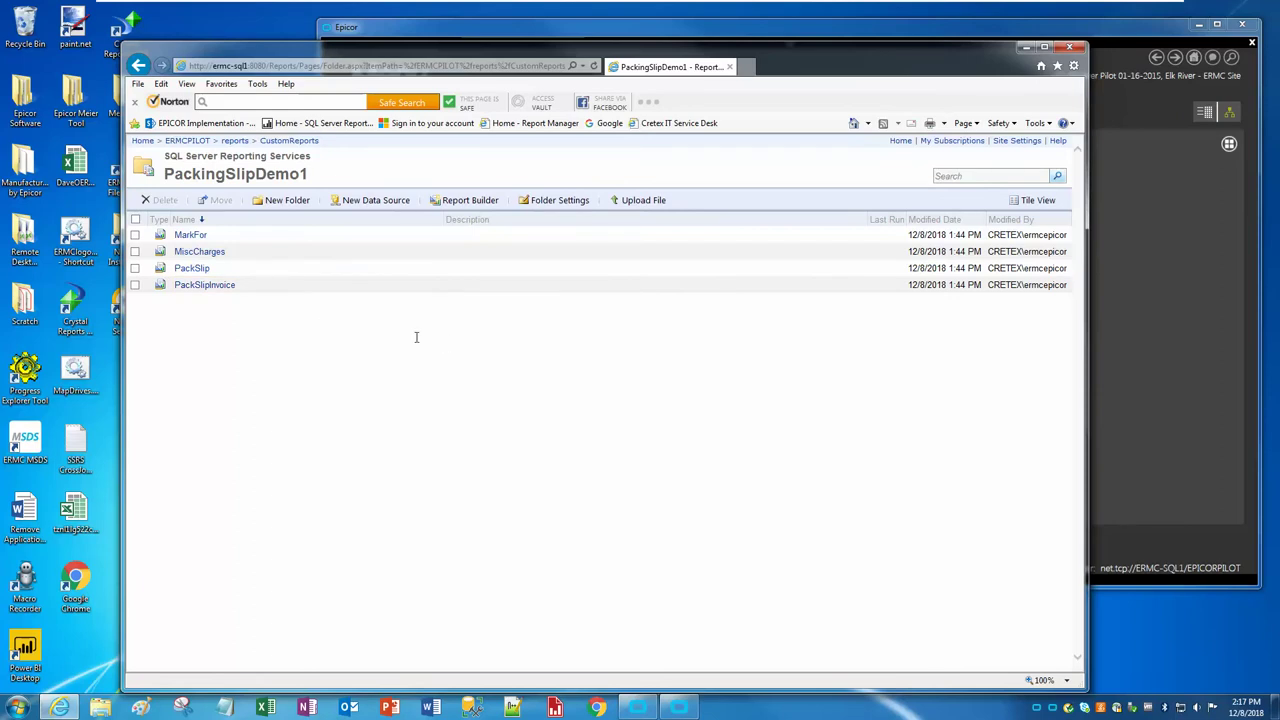
Go up to the reports folder, and switch to Epicor to open Solution Workbench under System Management > Solution Management
left_click(234, 141)
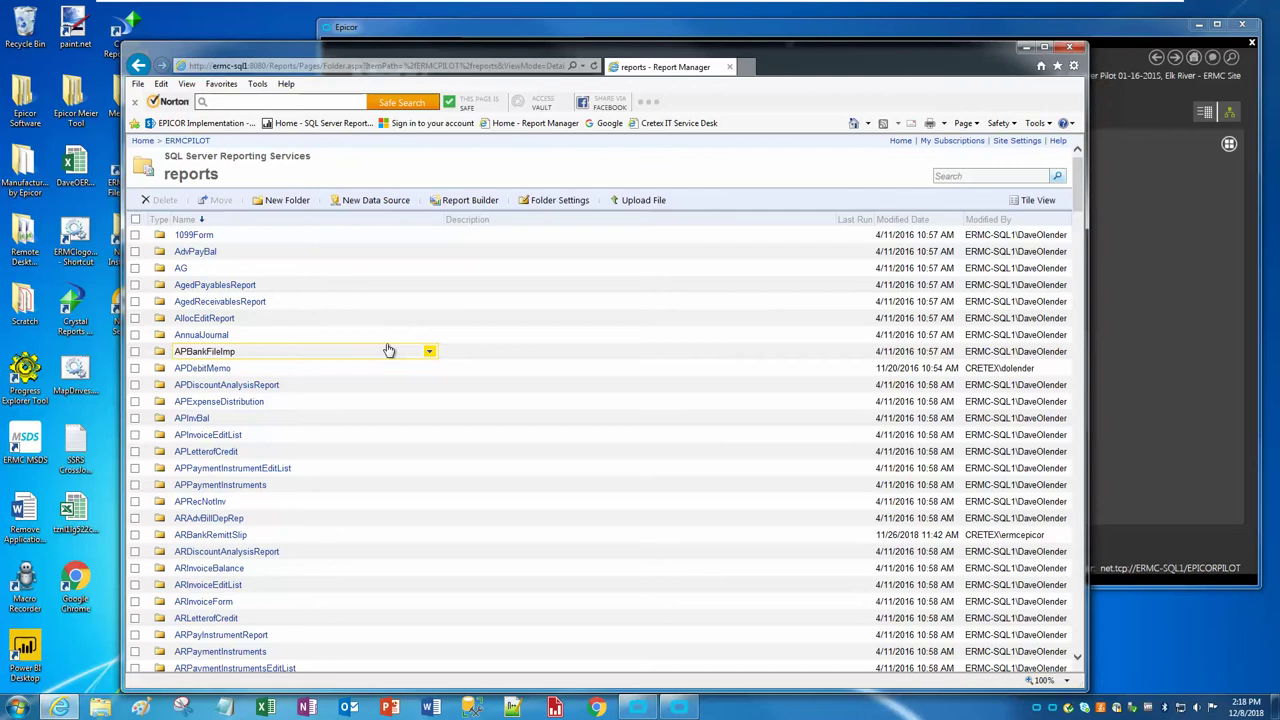
left_click(597, 34)
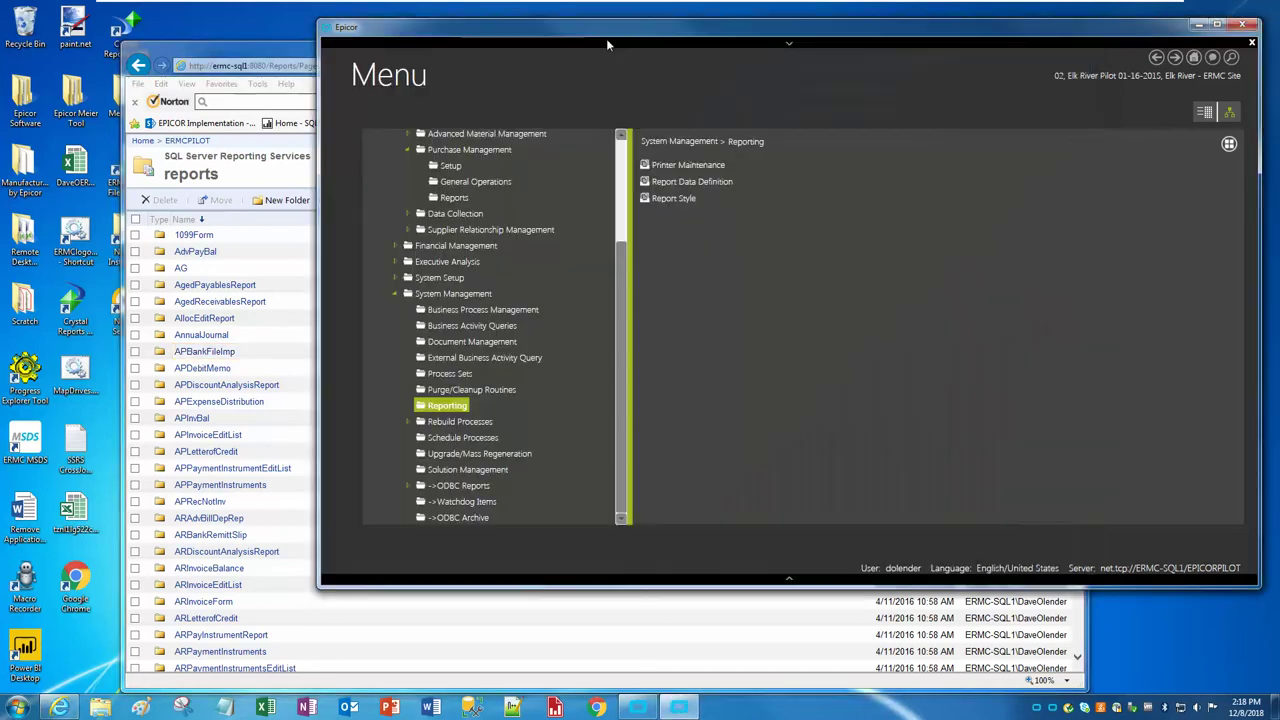
left_click(213, 170)
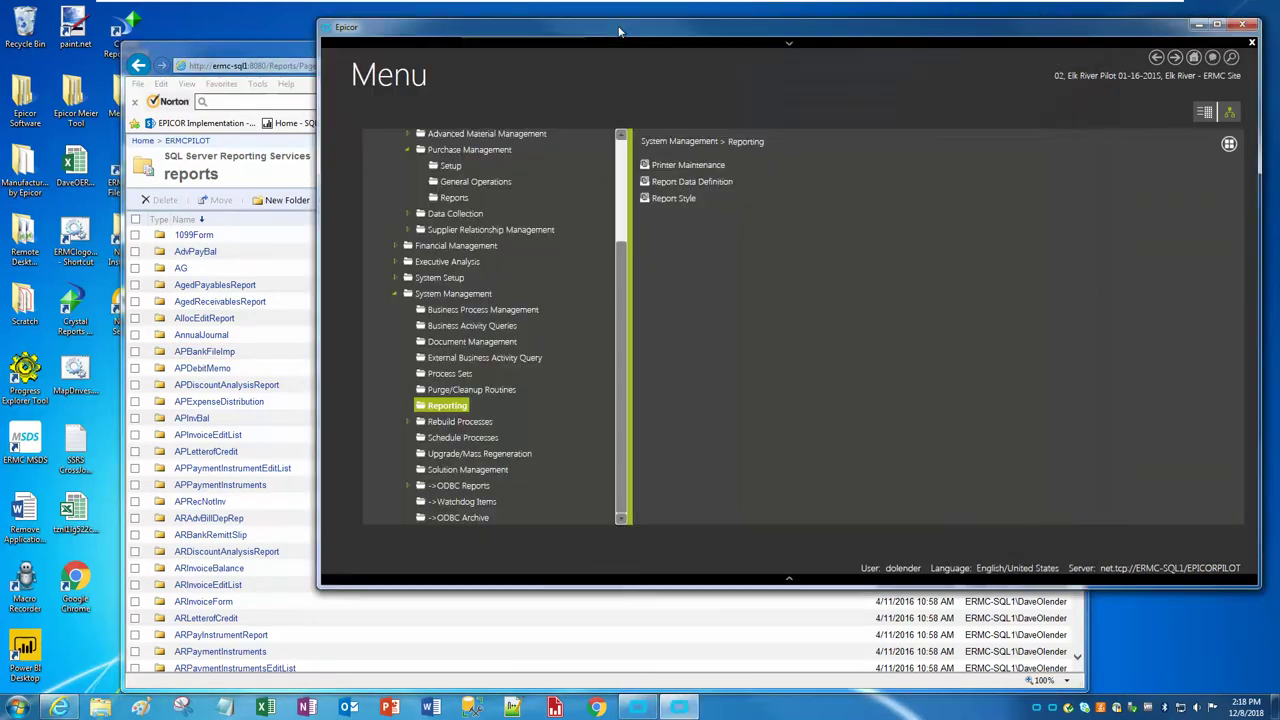
left_click(621, 31)
left_click(468, 469)
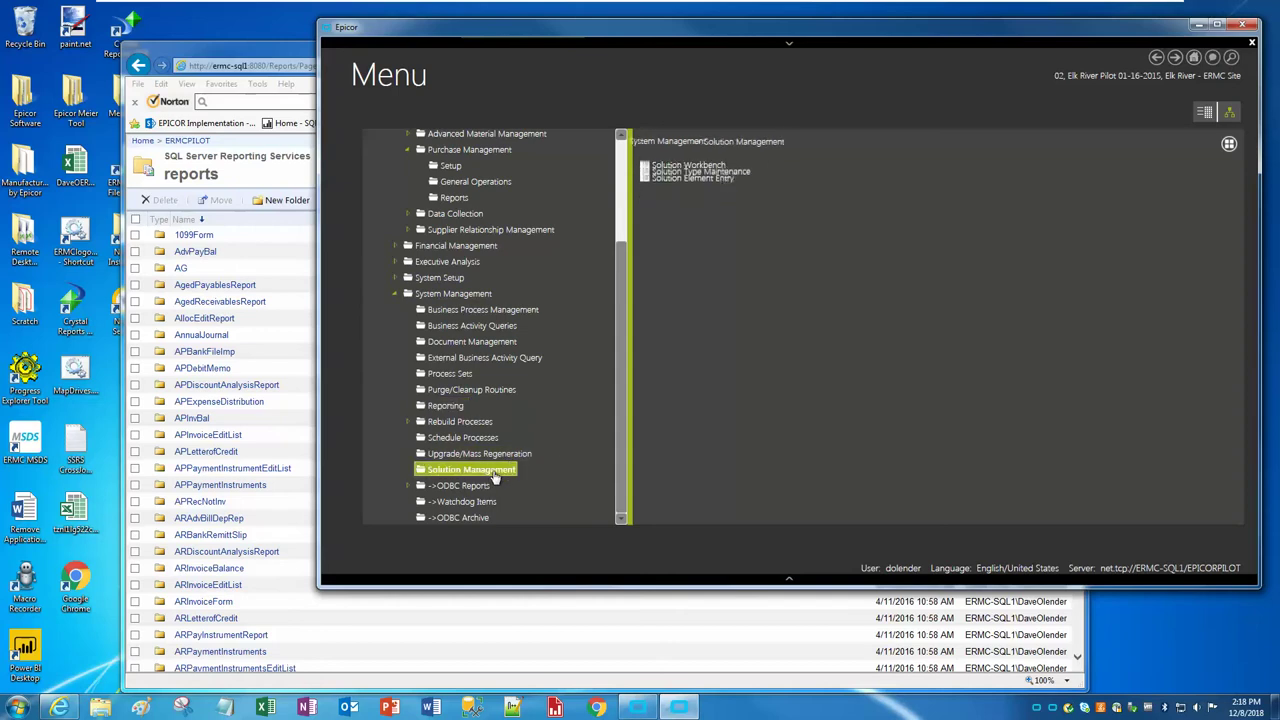
left_click(690, 181)
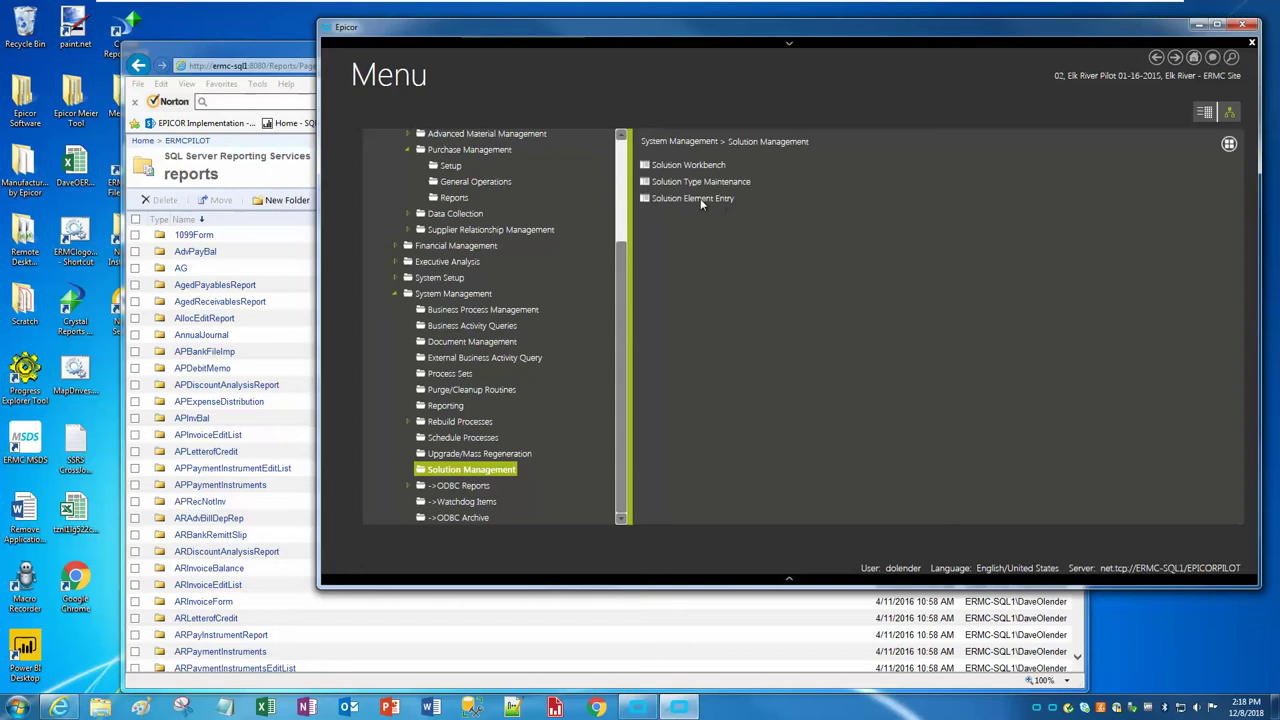
left_click(680, 198)
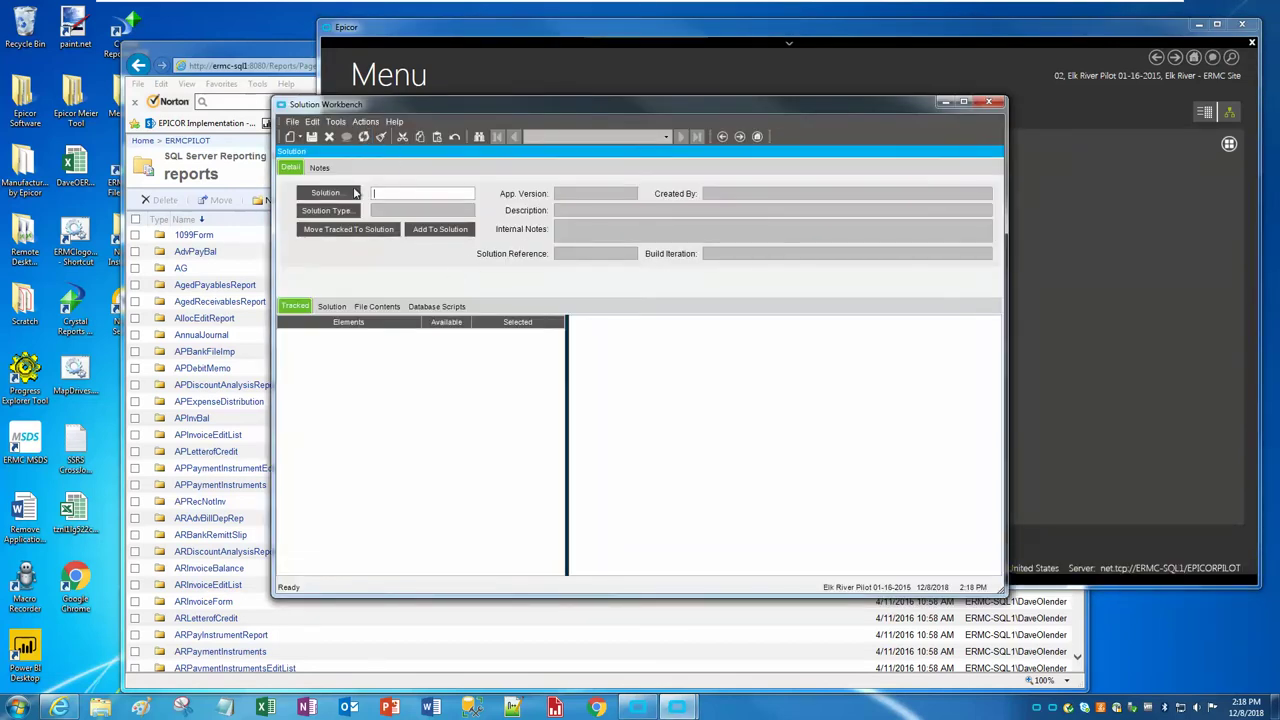
Start a new solution named CopyPackDemo with the description CopyPackDemo
left_click(289, 136)
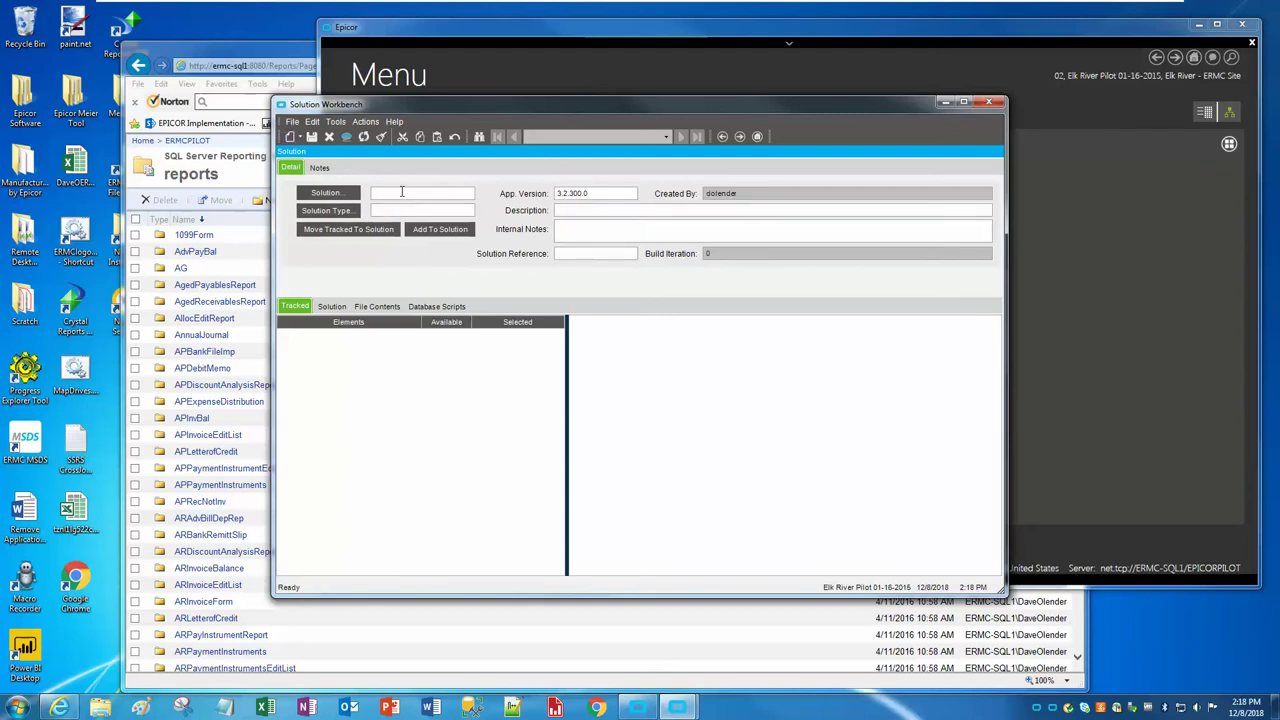
type("CopyPackDemo")
key("Tab")
left_click(592, 209)
type("CopyPackDemo")
Look up and assign solution type ALL, and save the solution
left_click(345, 213)
left_click(762, 80)
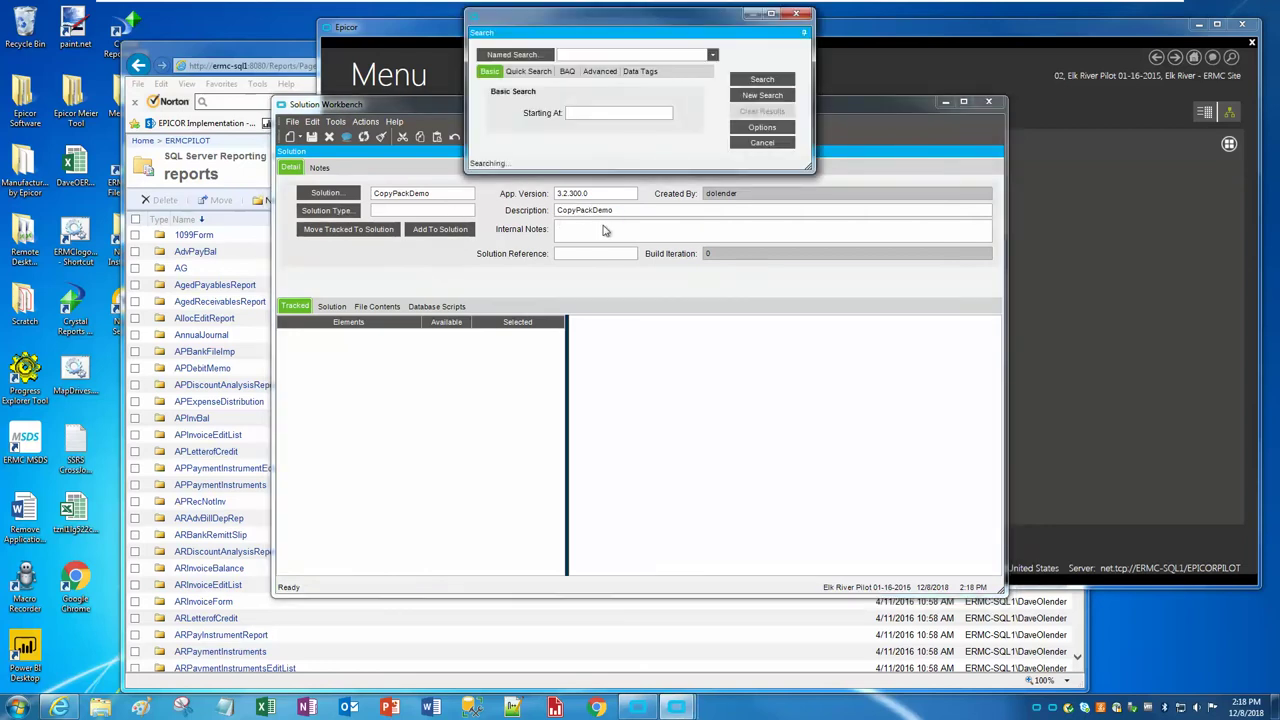
double_click(519, 203)
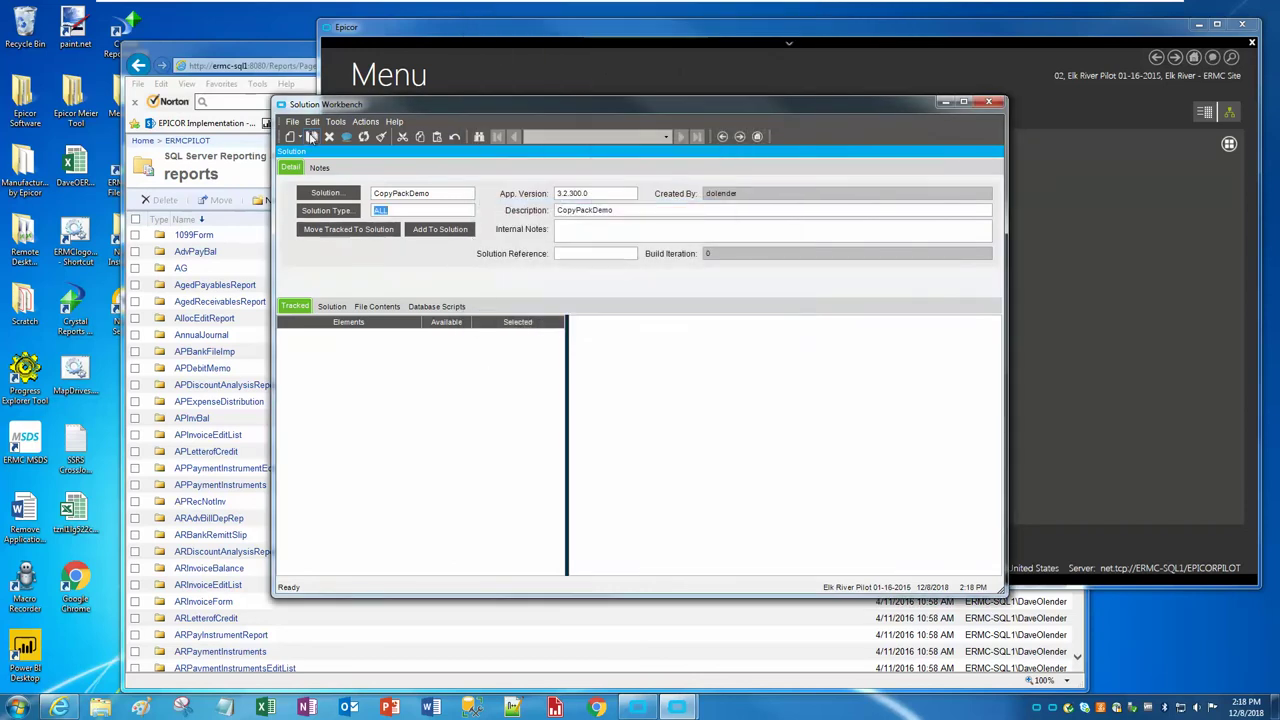
left_click(311, 136)
Open the element search for adding to the solution, enlarge its window and select the ReportStyle element
left_click(440, 229)
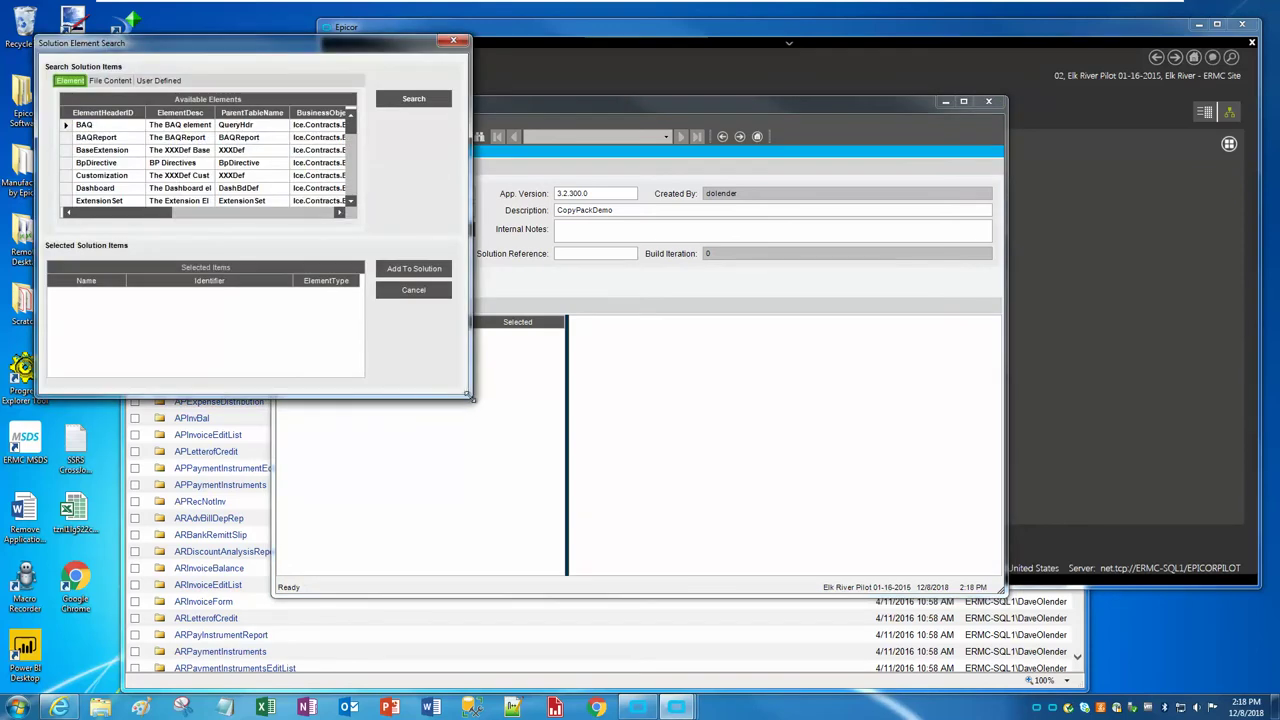
left_click_drag(469, 395, 642, 540)
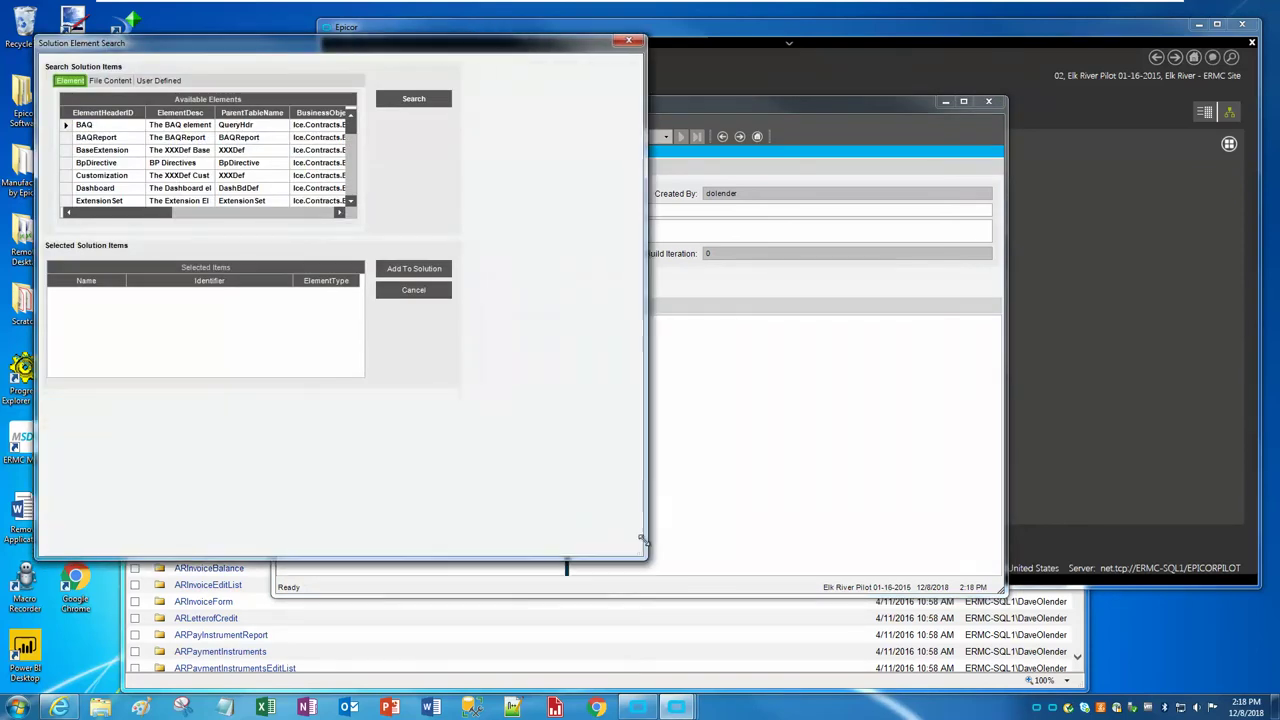
left_click(350, 203)
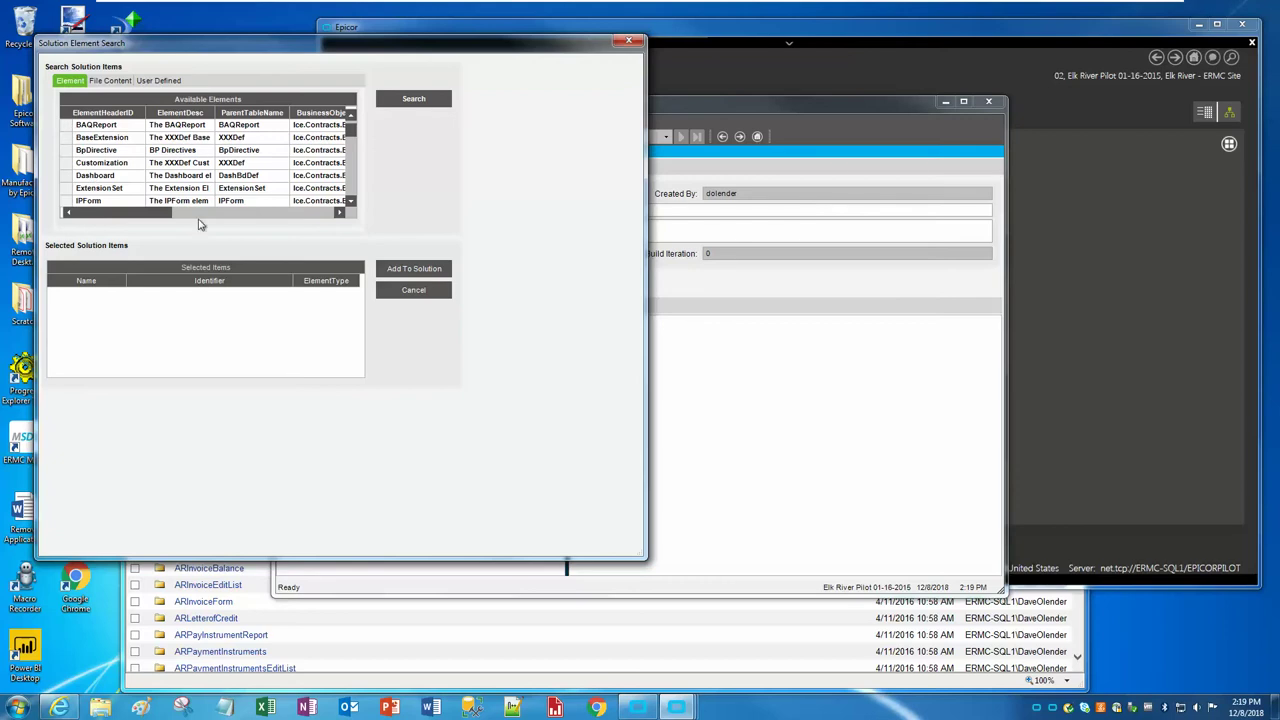
left_click(68, 166)
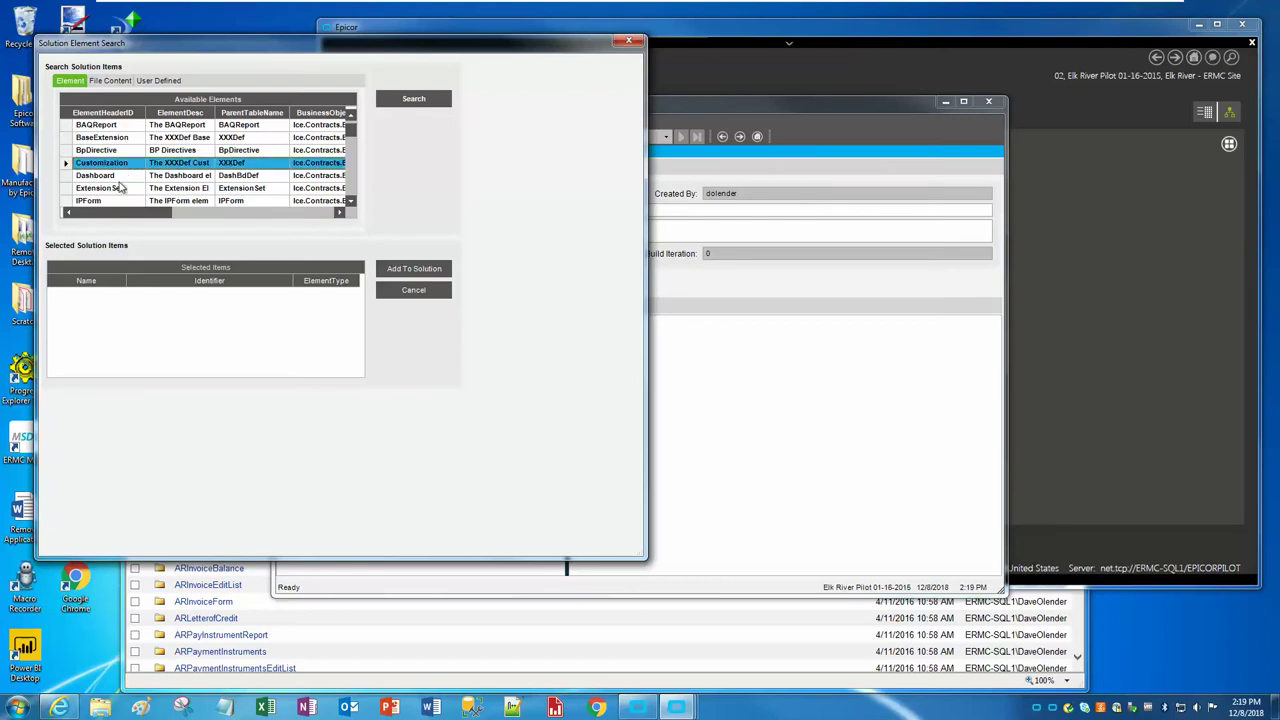
left_click(352, 203)
left_click(352, 203)
left_click(352, 203)
left_click(352, 203)
left_click(352, 203)
left_click(352, 203)
left_click(352, 203)
left_click(352, 203)
left_click(352, 203)
left_click(352, 203)
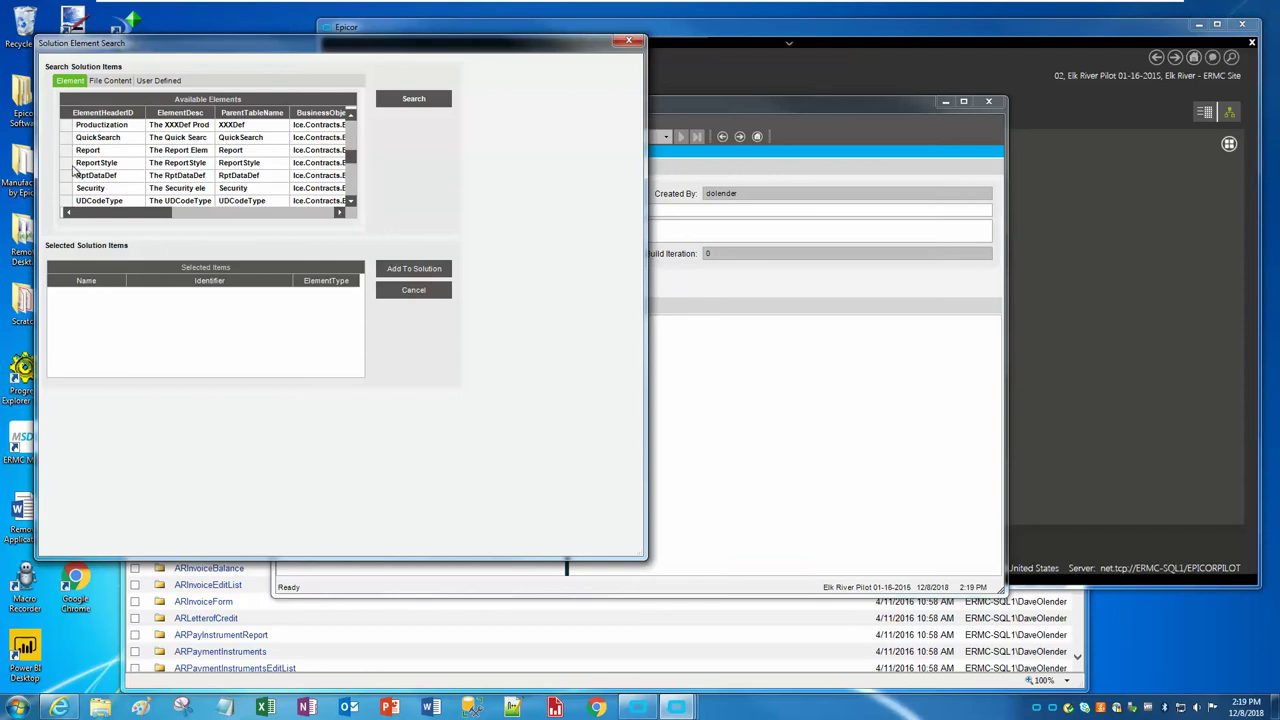
left_click(68, 166)
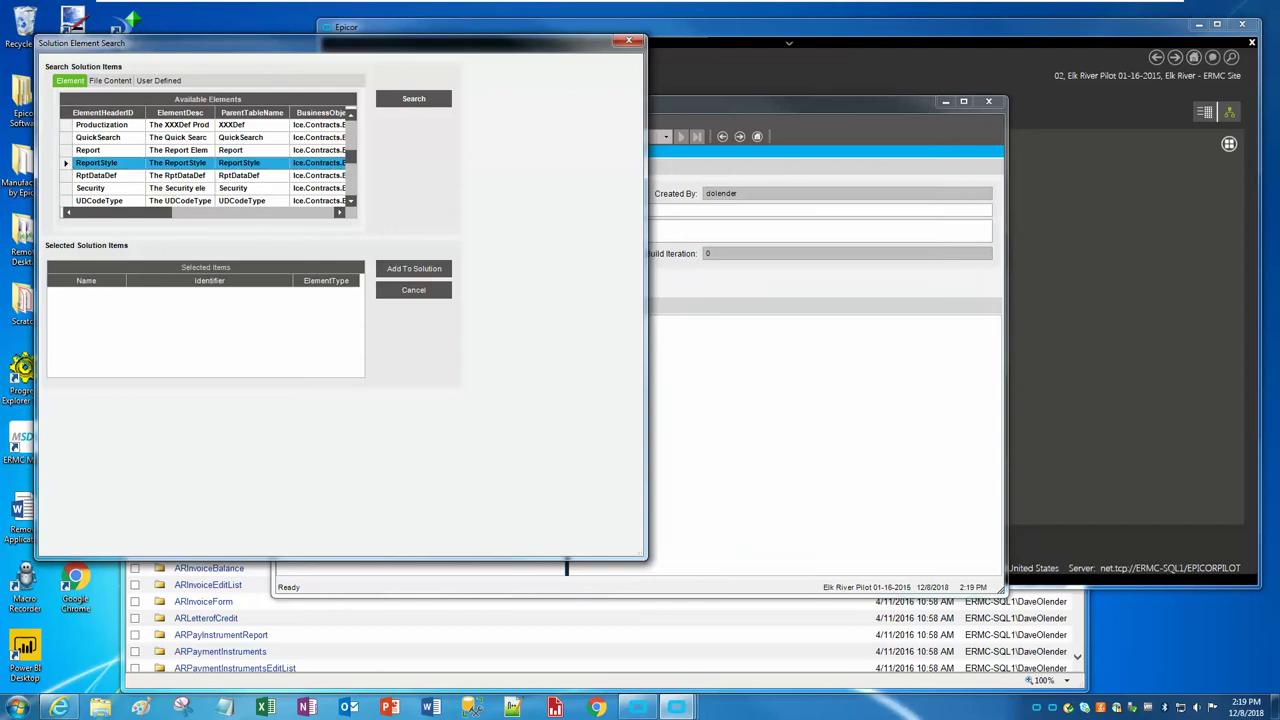
Search for all report styles, enlarge and reposition the results window, and show its grid filters
left_click(413, 99)
left_click(314, 74)
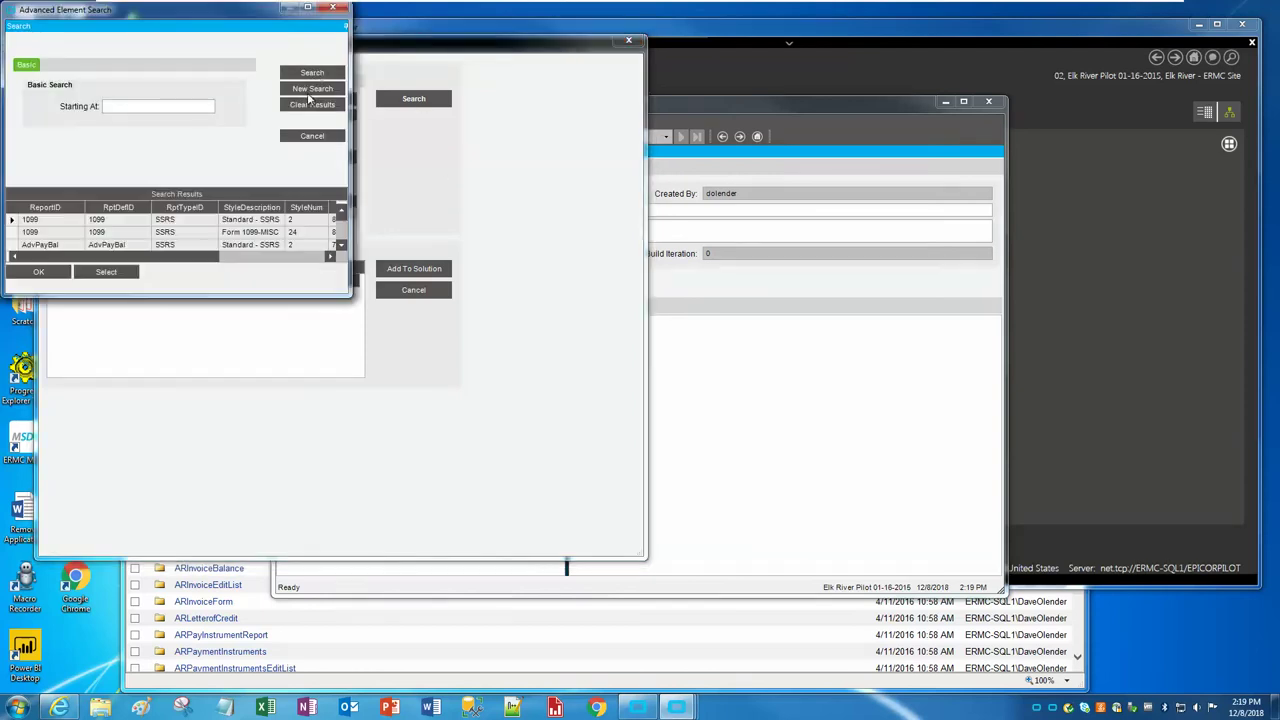
left_click_drag(348, 294, 1127, 595)
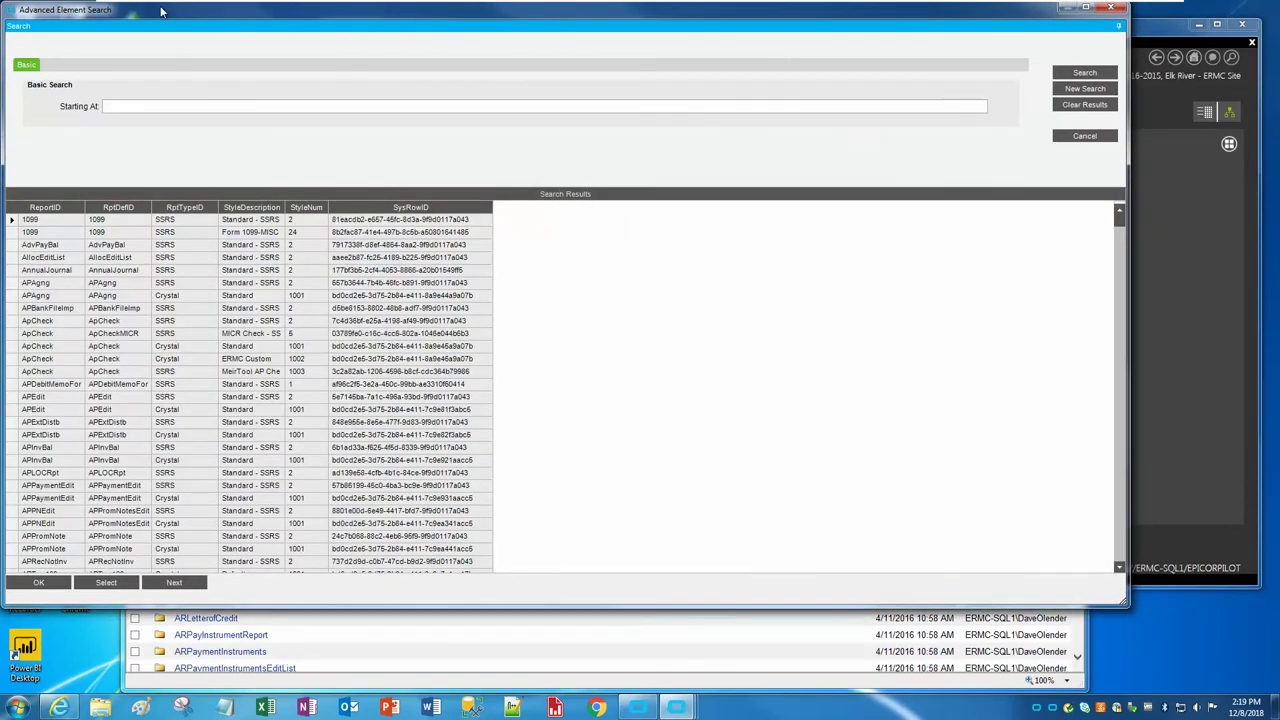
left_click_drag(164, 13, 213, 21)
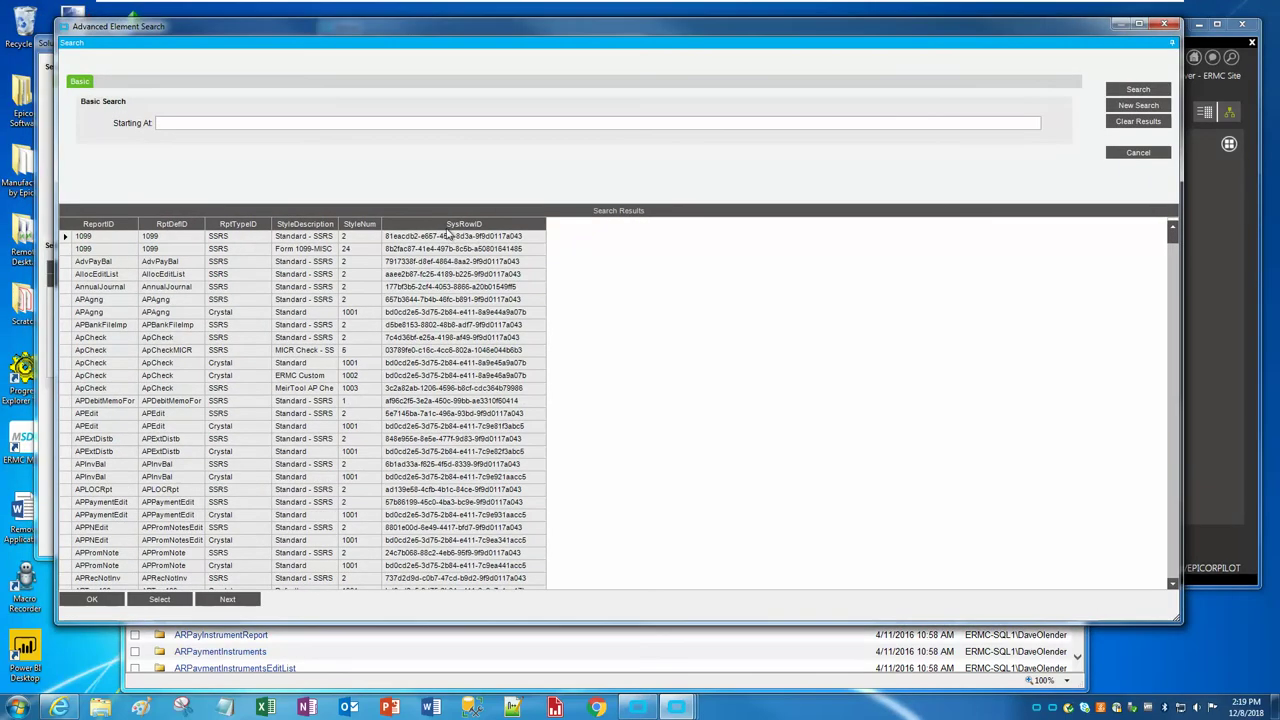
right_click(388, 207)
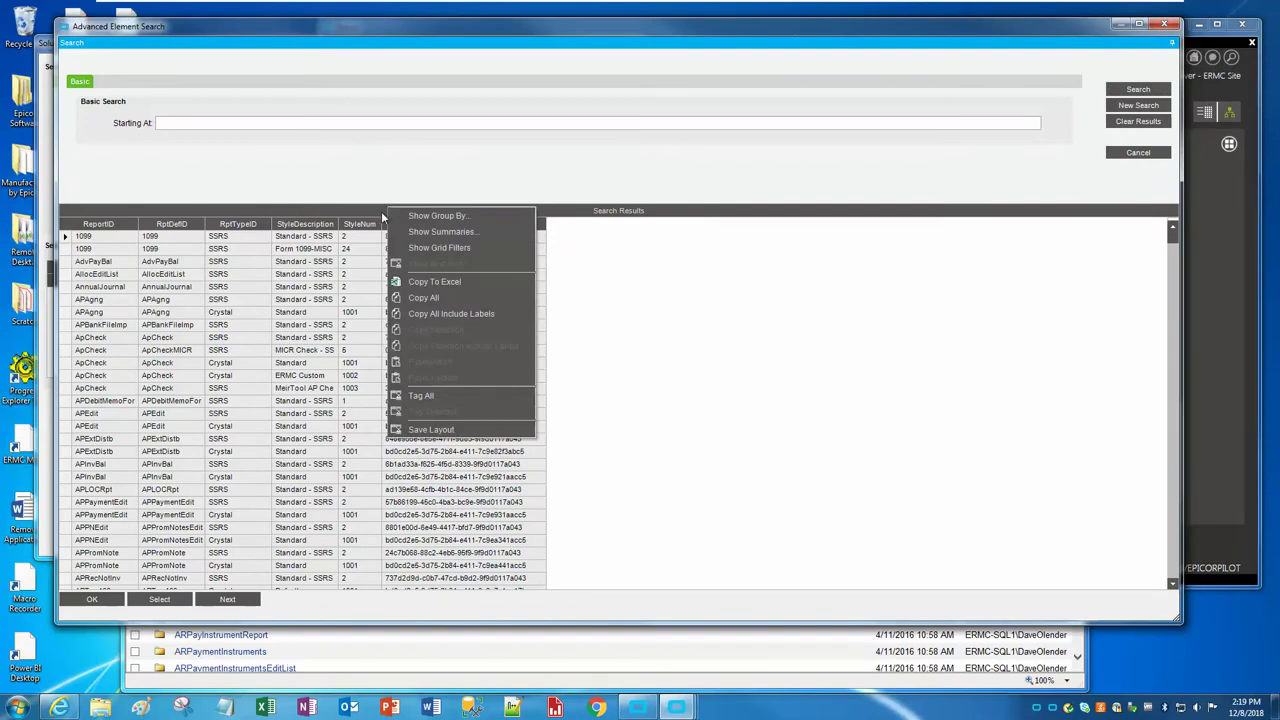
left_click(486, 250)
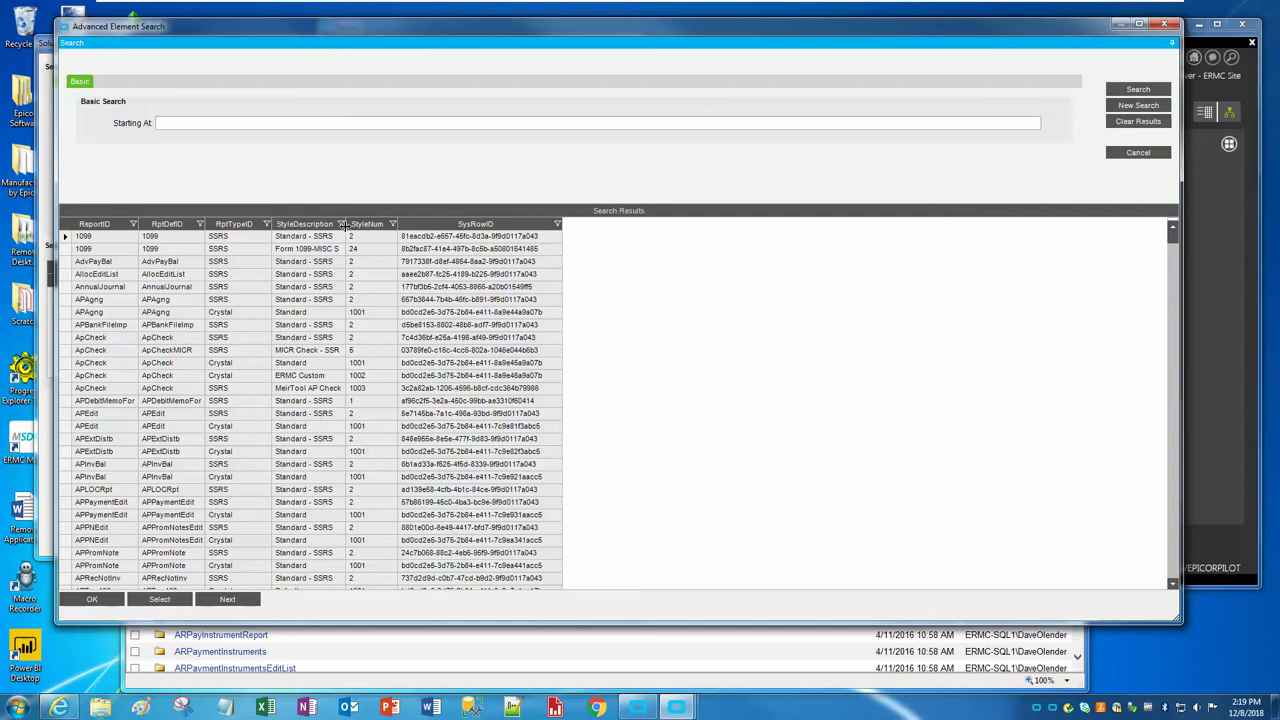
Apply a custom filter so that StyleDescription contains "demo"
left_click(341, 225)
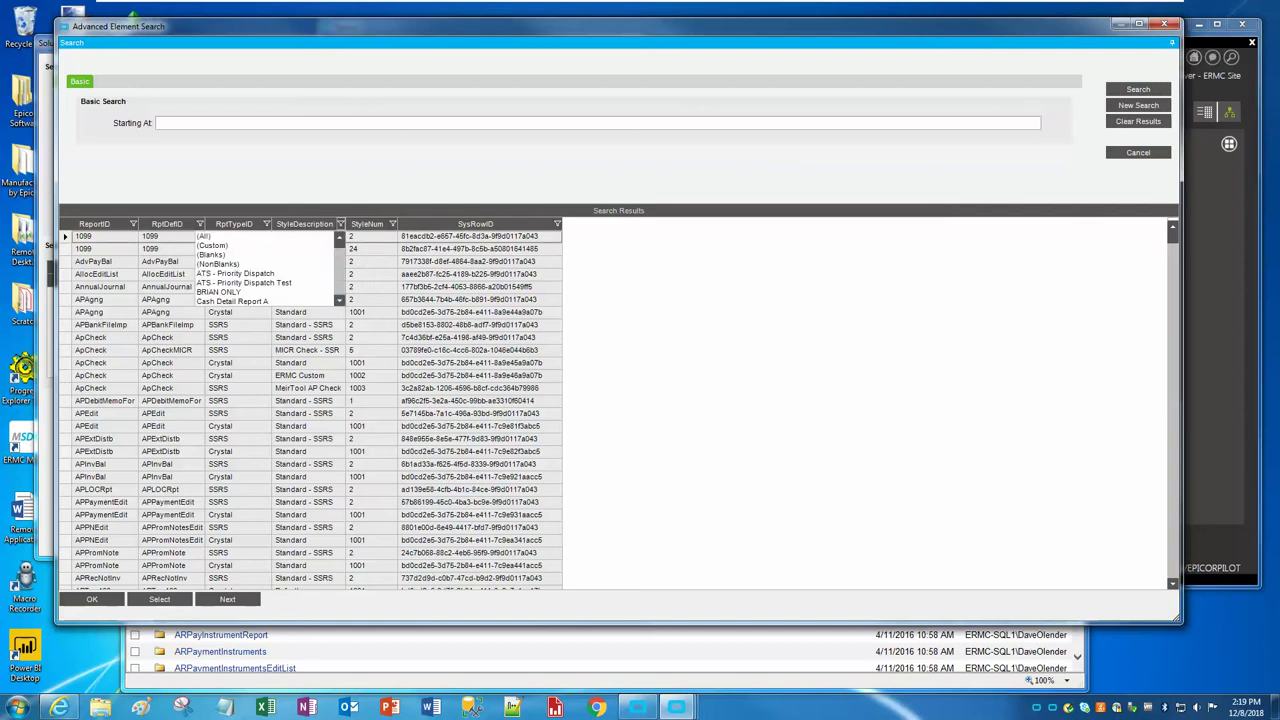
left_click(269, 250)
left_click(672, 310)
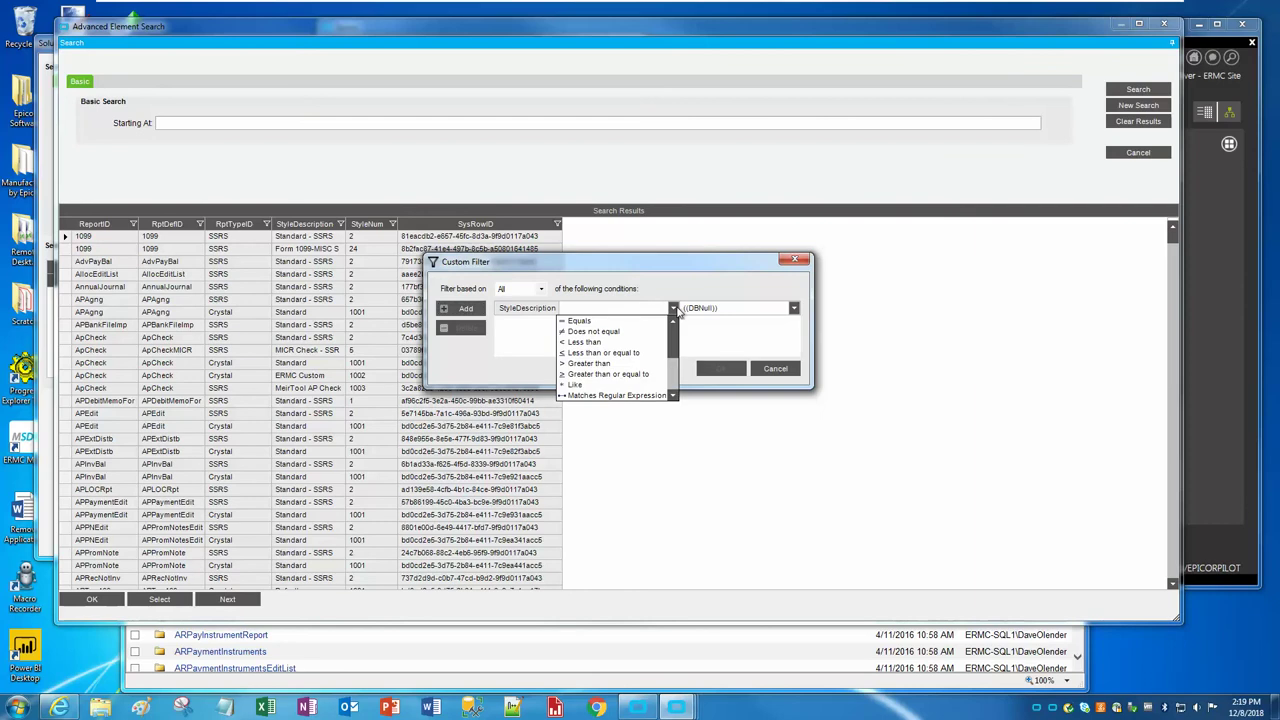
left_click(673, 395)
left_click(673, 395)
left_click(673, 395)
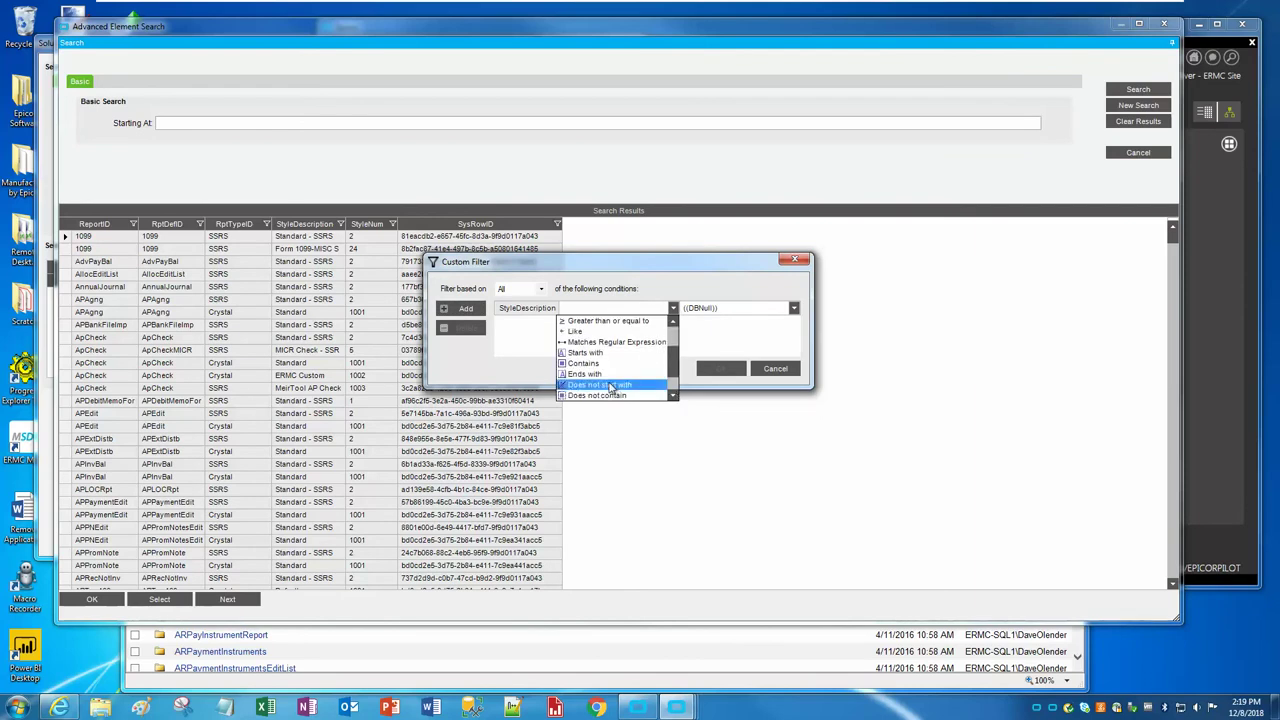
left_click(600, 372)
left_click(718, 313)
type("c")
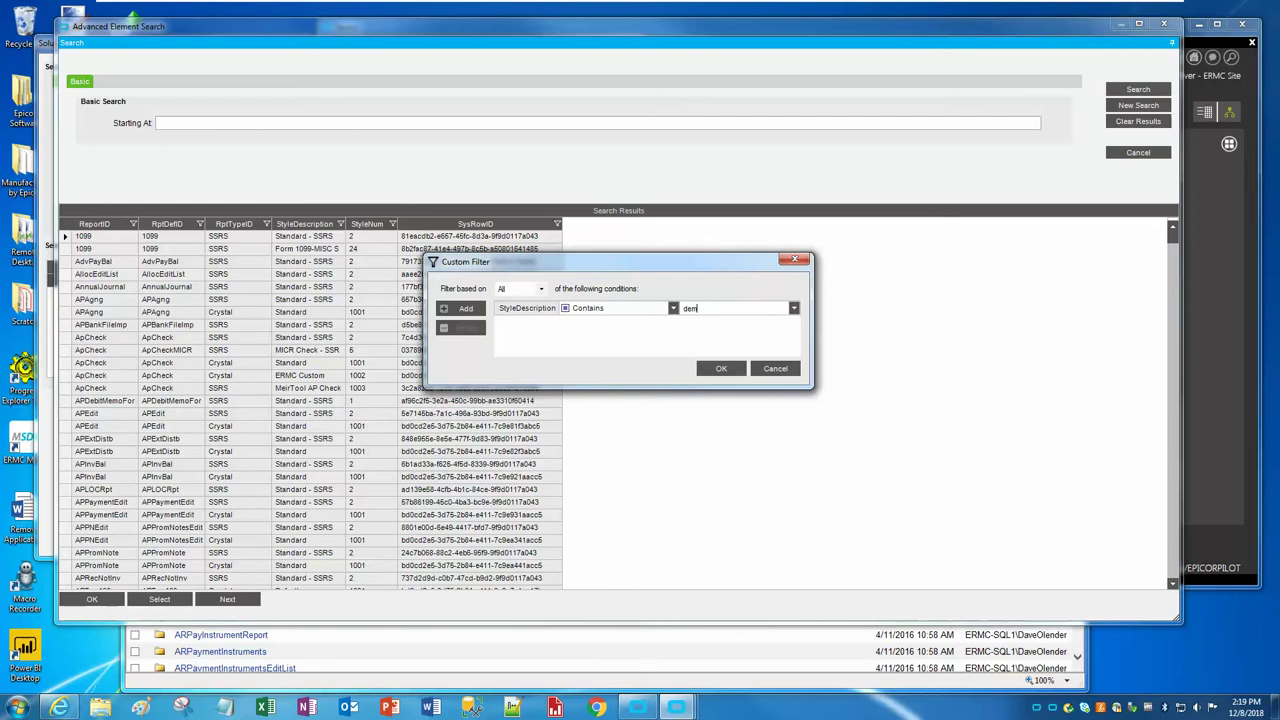
type("emo")
key("Return")
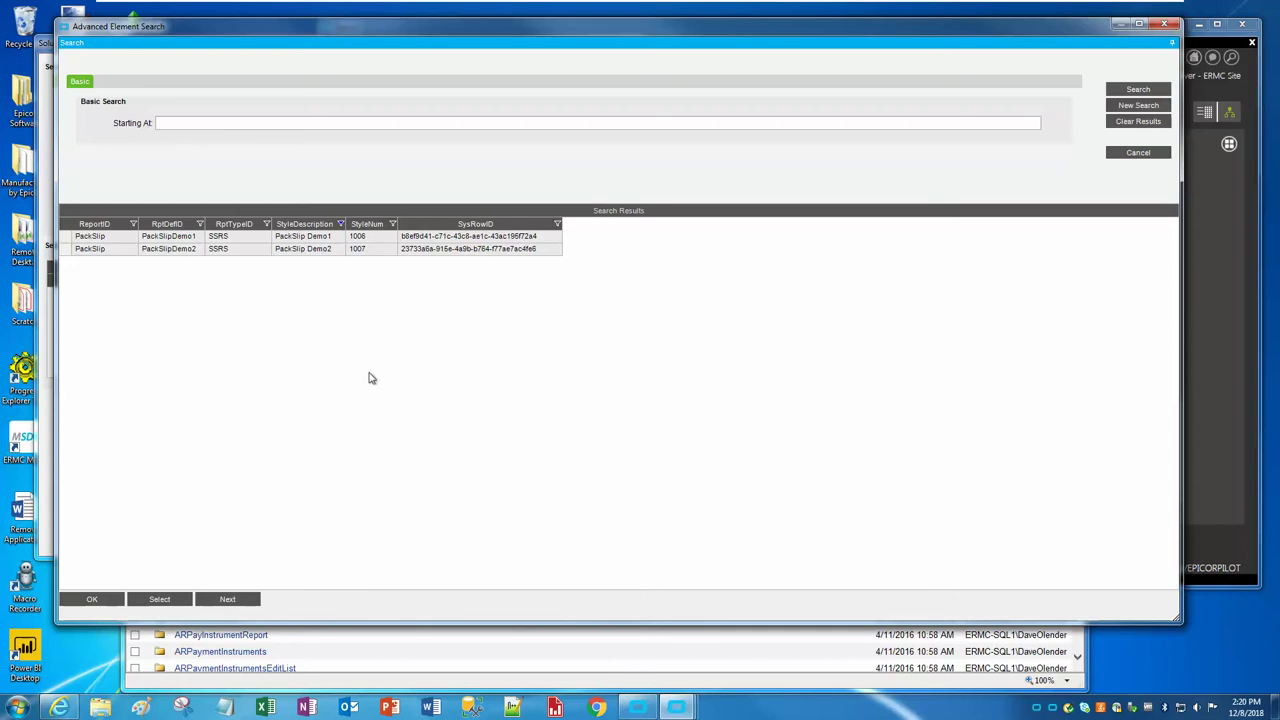
Select both the PackSlip Demo1 and PackSlip Demo2 report styles and return them to the element search
left_click(64, 237)
left_click(66, 250)
left_click(66, 238)
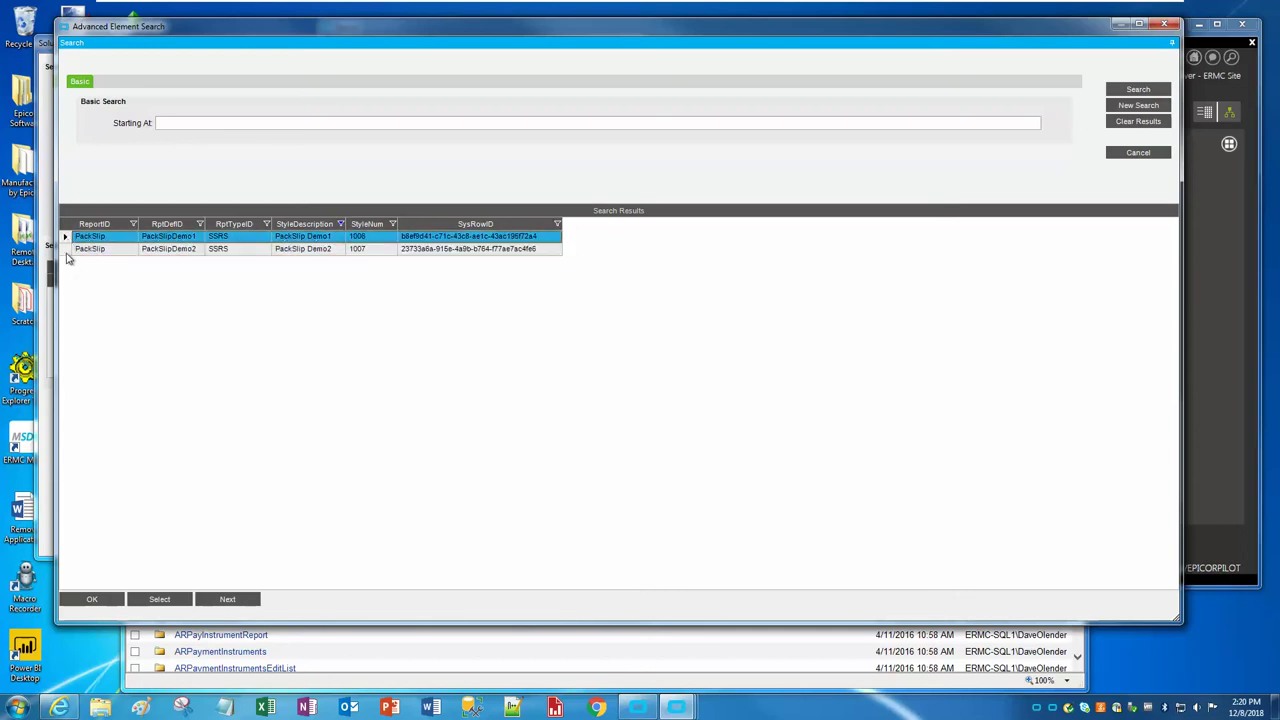
left_click(66, 249, "shift")
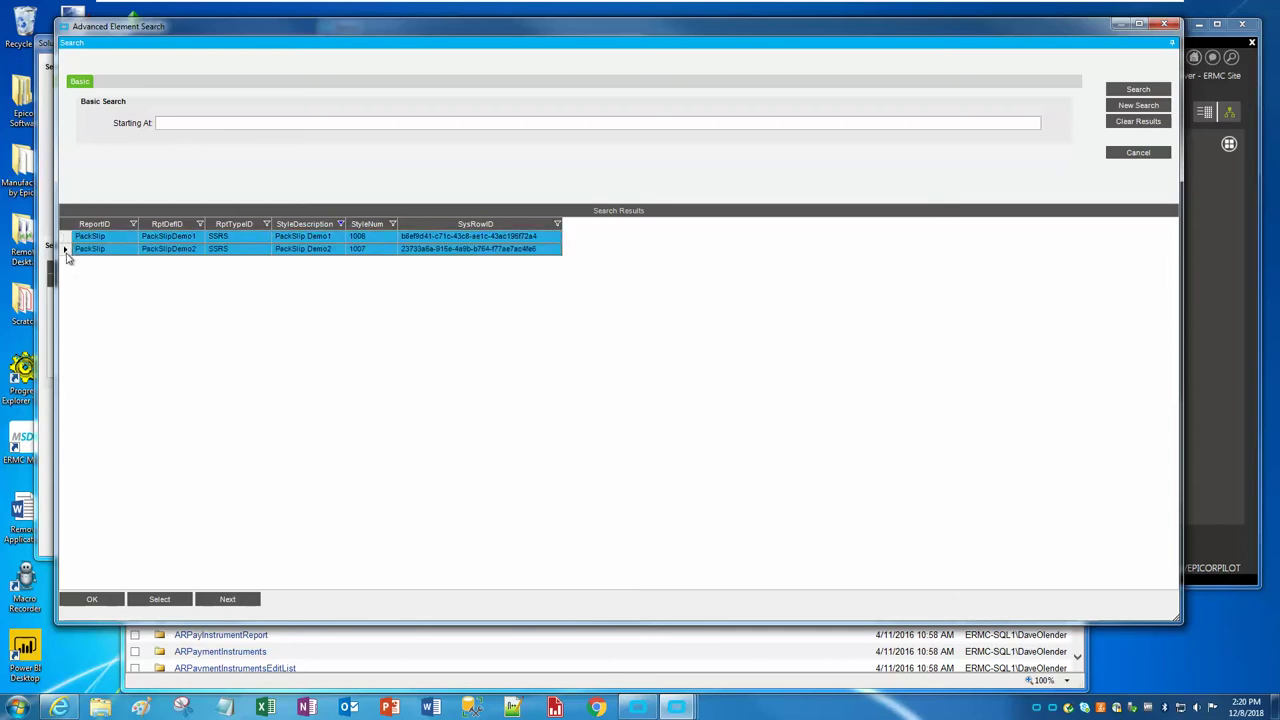
left_click(96, 599)
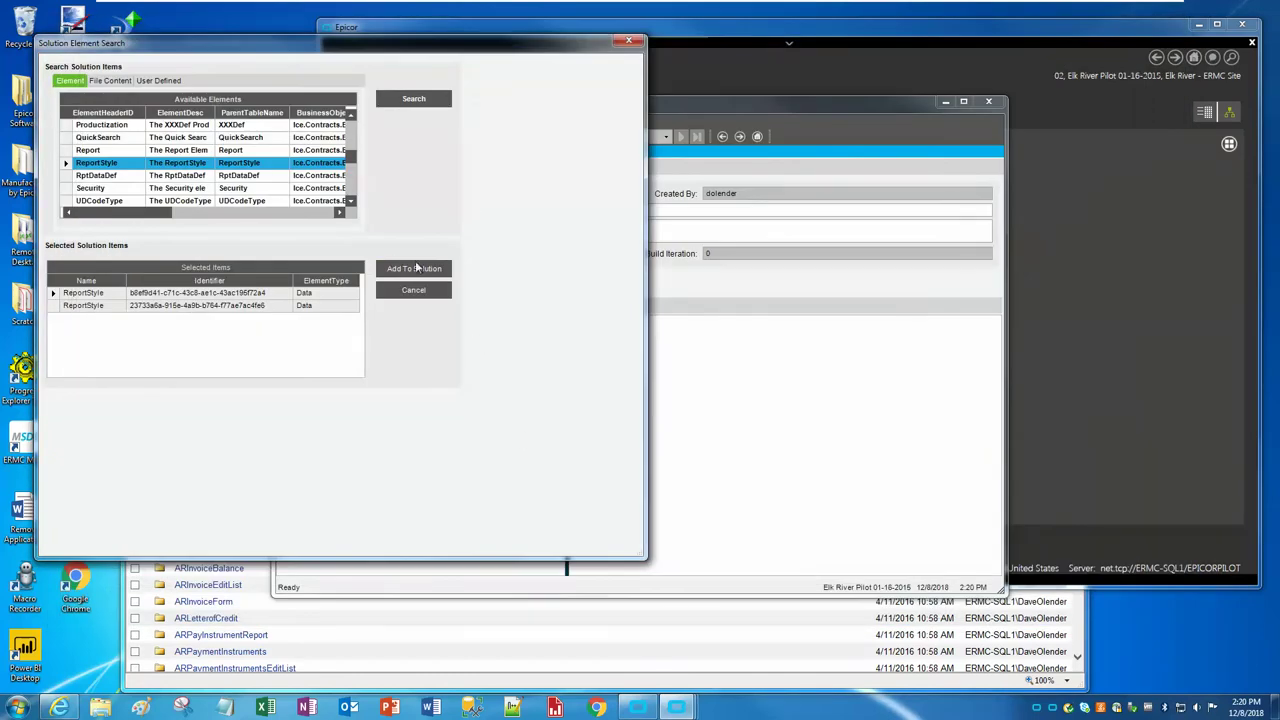
Add the selected report styles to the solution, and accept including their dependent report data definitions
left_click(411, 271)
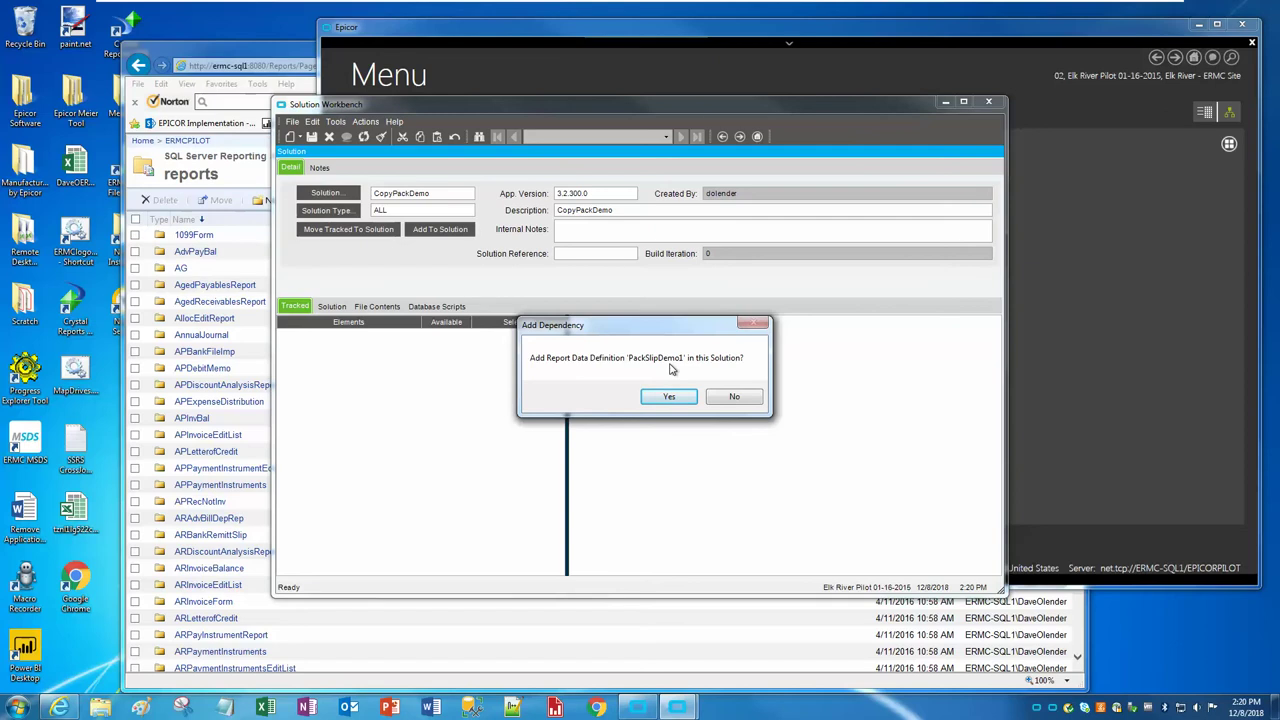
left_click(660, 397)
left_click(669, 397)
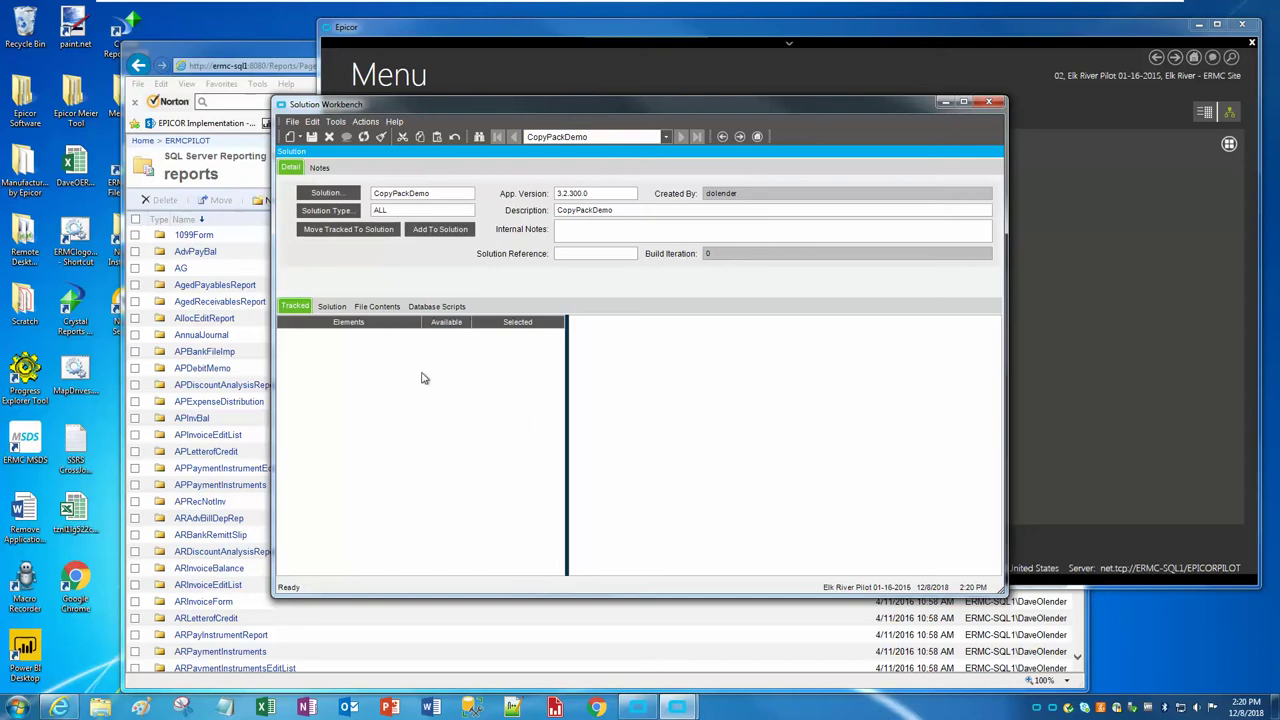
Review the solution's contents and examine the report styles included under ReportStyle
left_click(333, 312)
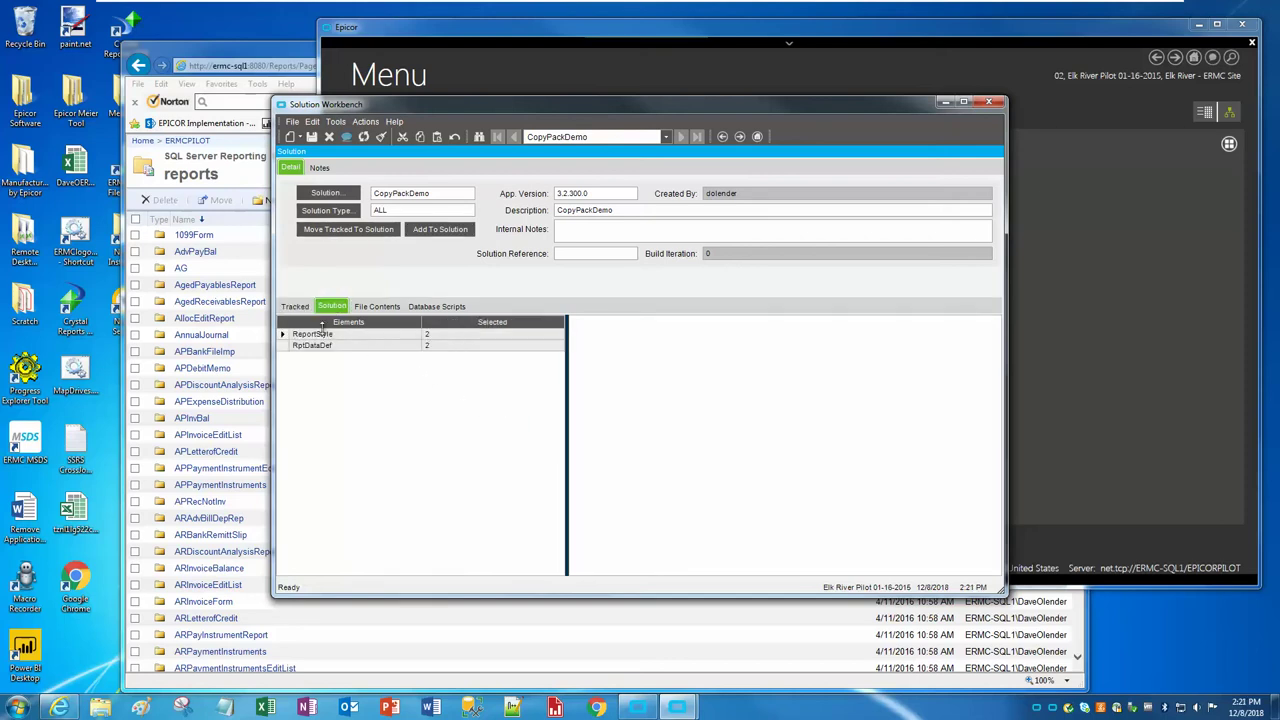
left_click(286, 337)
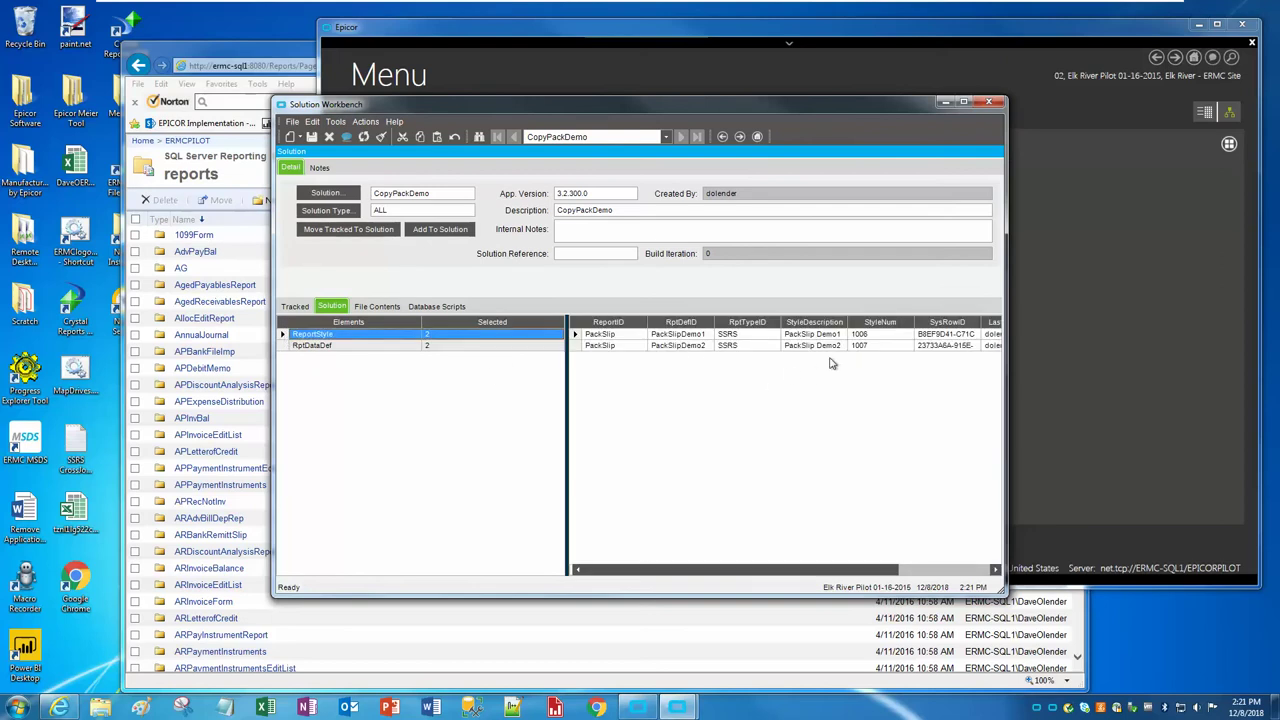
Compare the solution's RptDataDef and ReportStyle entries, and look over the element types available to add without adding any
left_click(285, 346)
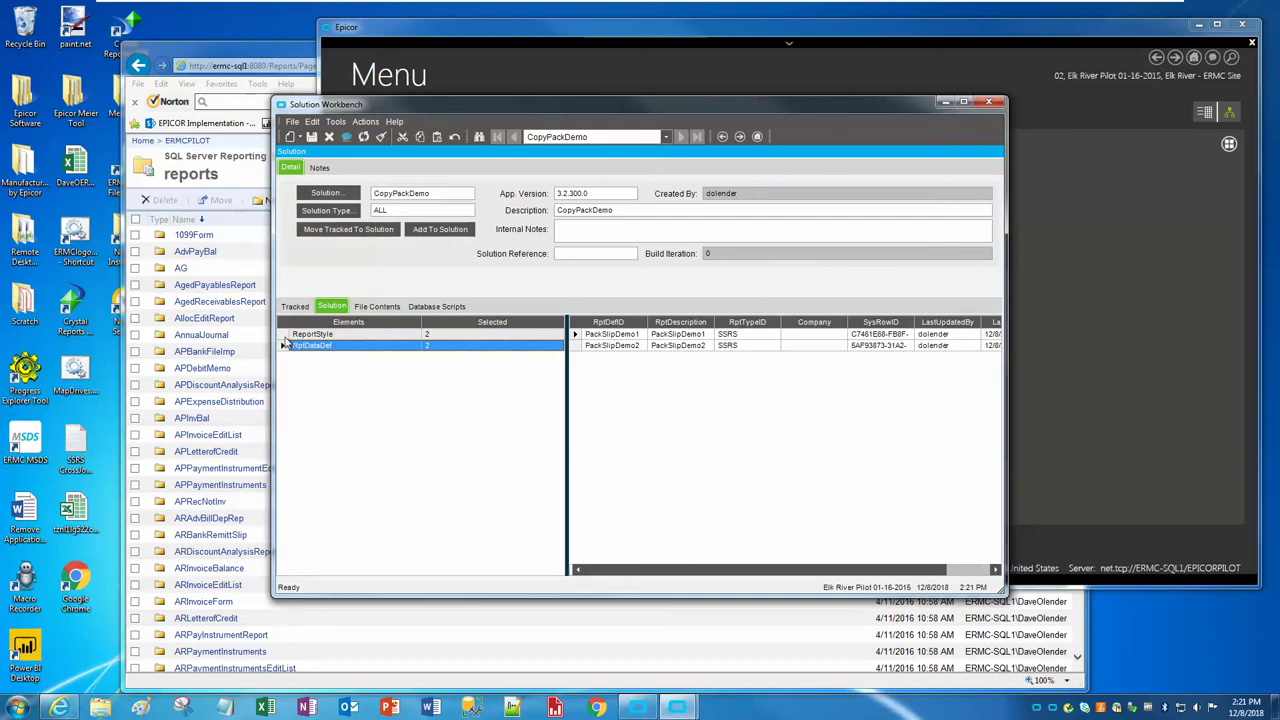
left_click(286, 334)
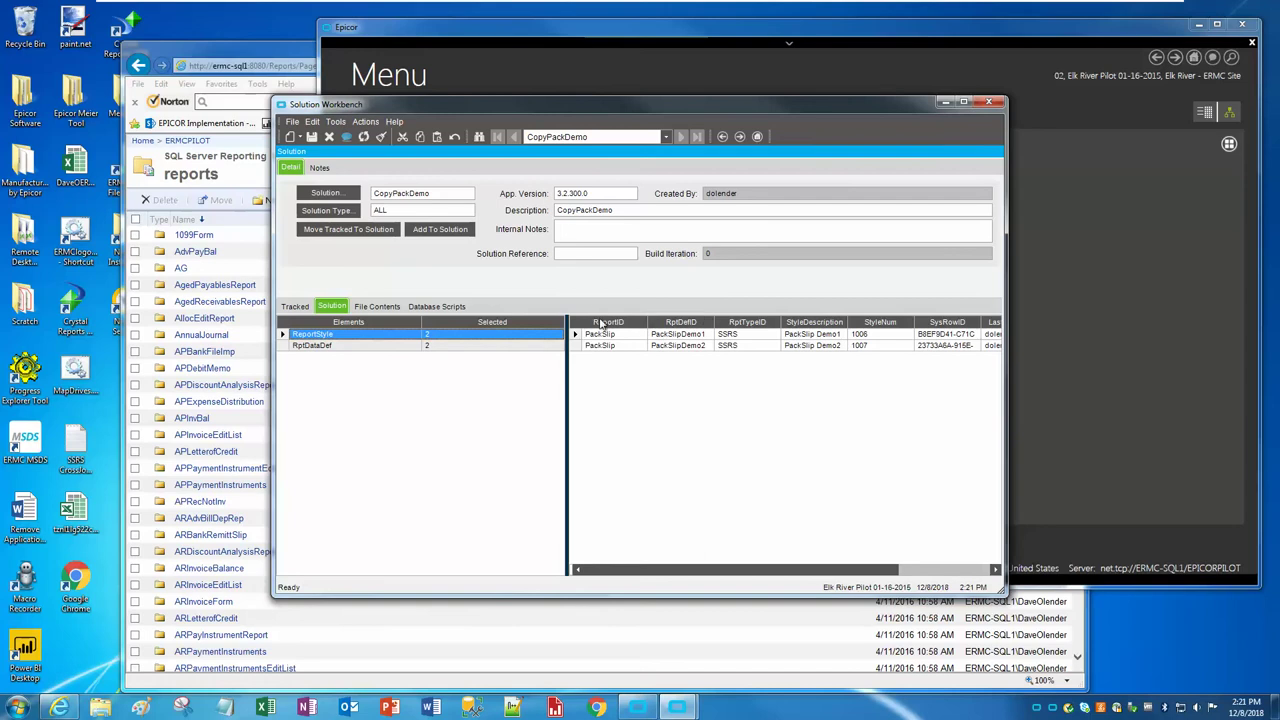
left_click(287, 345)
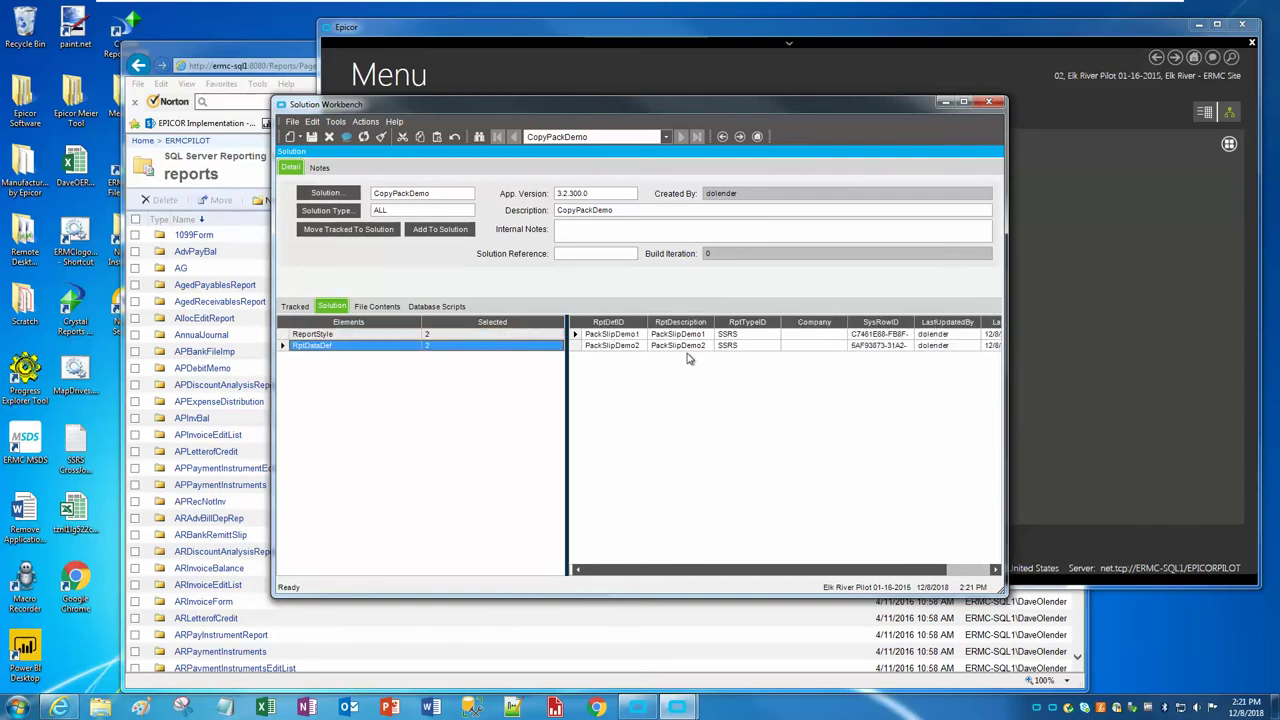
left_click(287, 334)
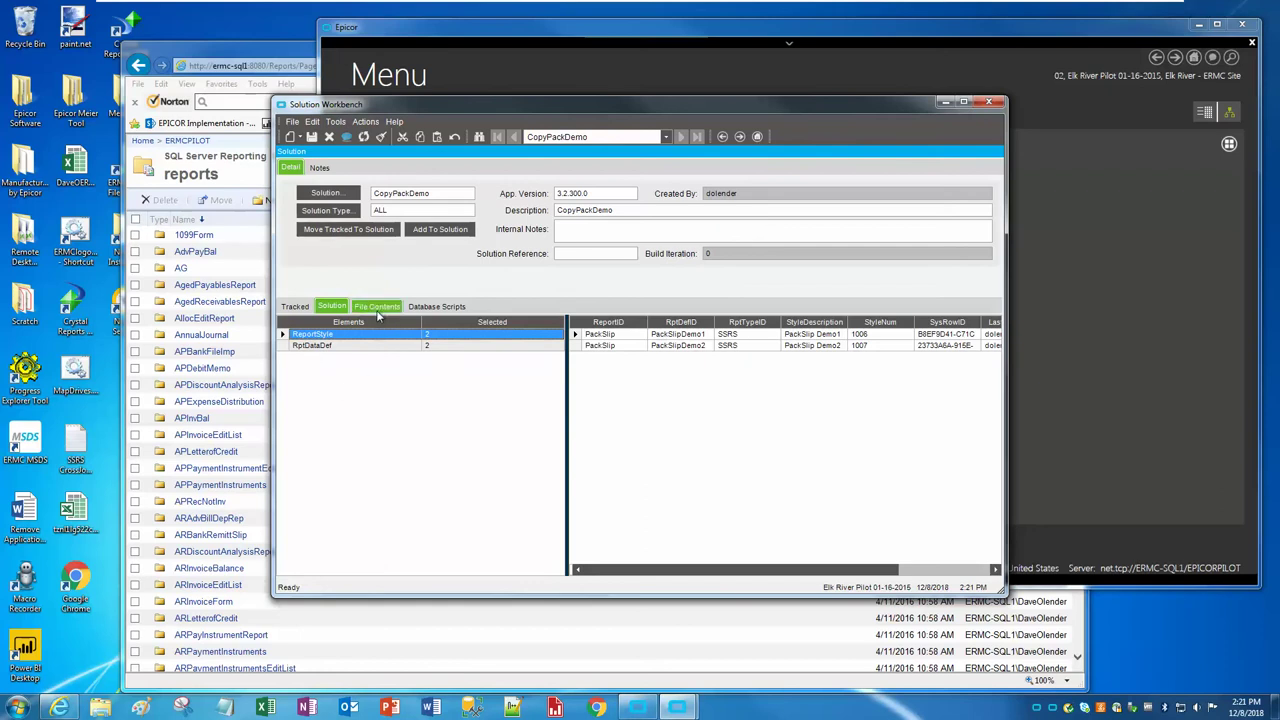
left_click(441, 233)
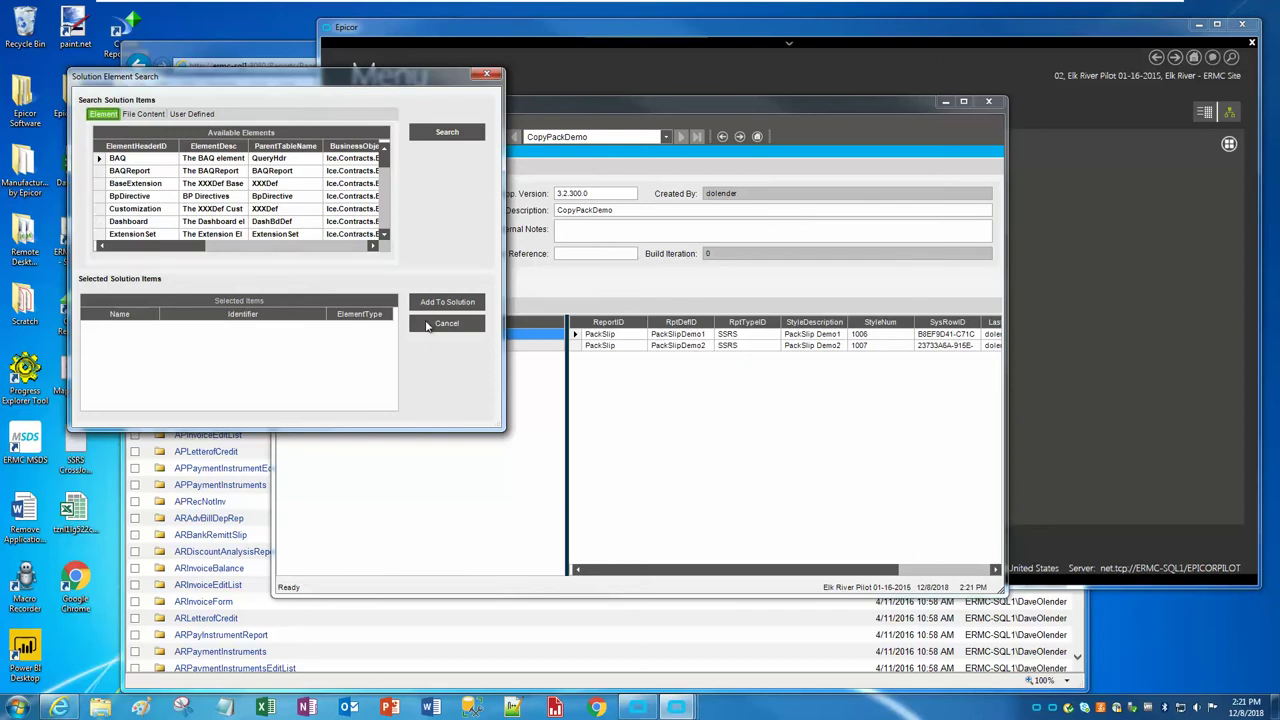
left_click(430, 323)
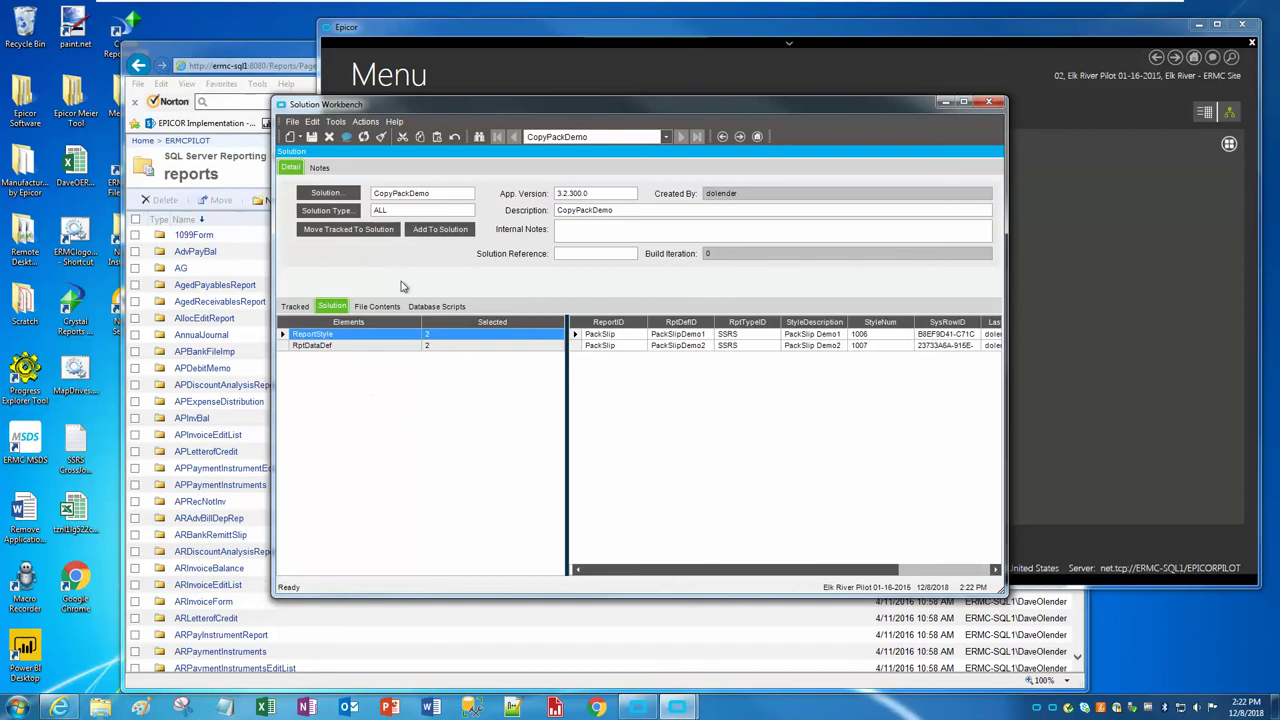
Build the solution with a prompt for CAB file name and location, saving CopyPackDemo_Customer Solution_3.2.300.0.cab to the Desktop
left_click(376, 124)
left_click(372, 122)
left_click(372, 124)
left_click(379, 134)
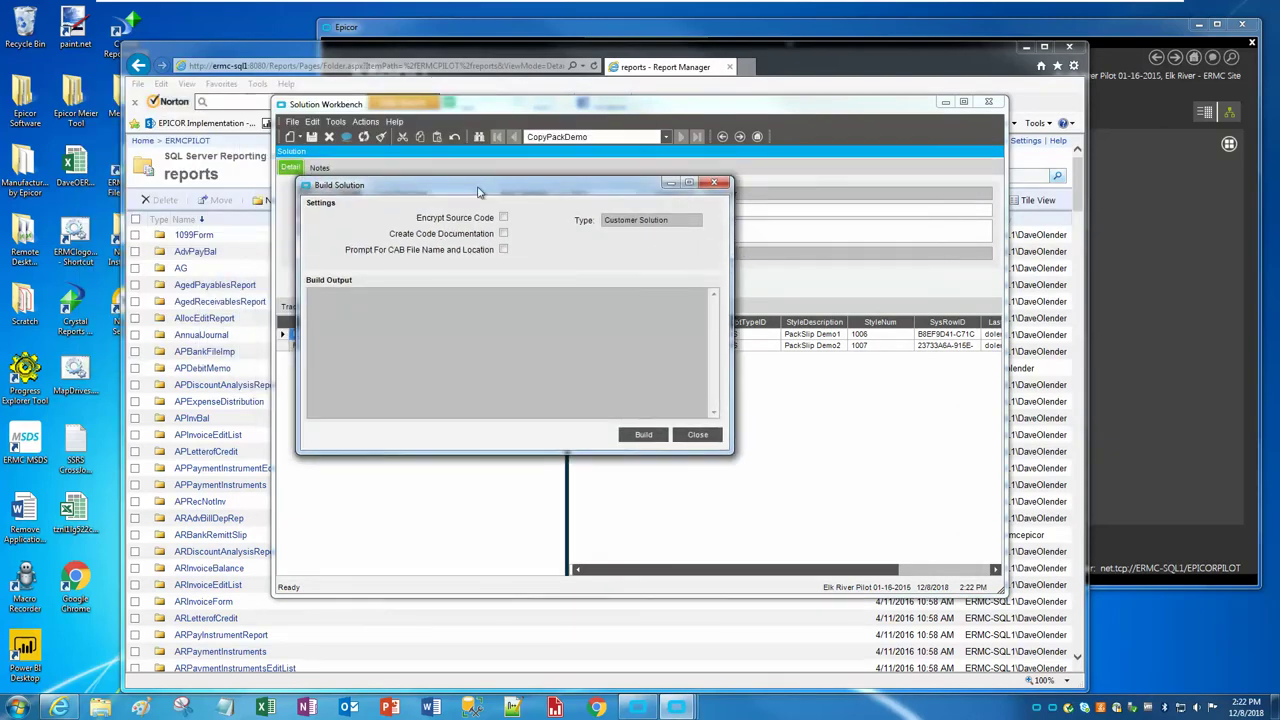
left_click(505, 250)
left_click(638, 437)
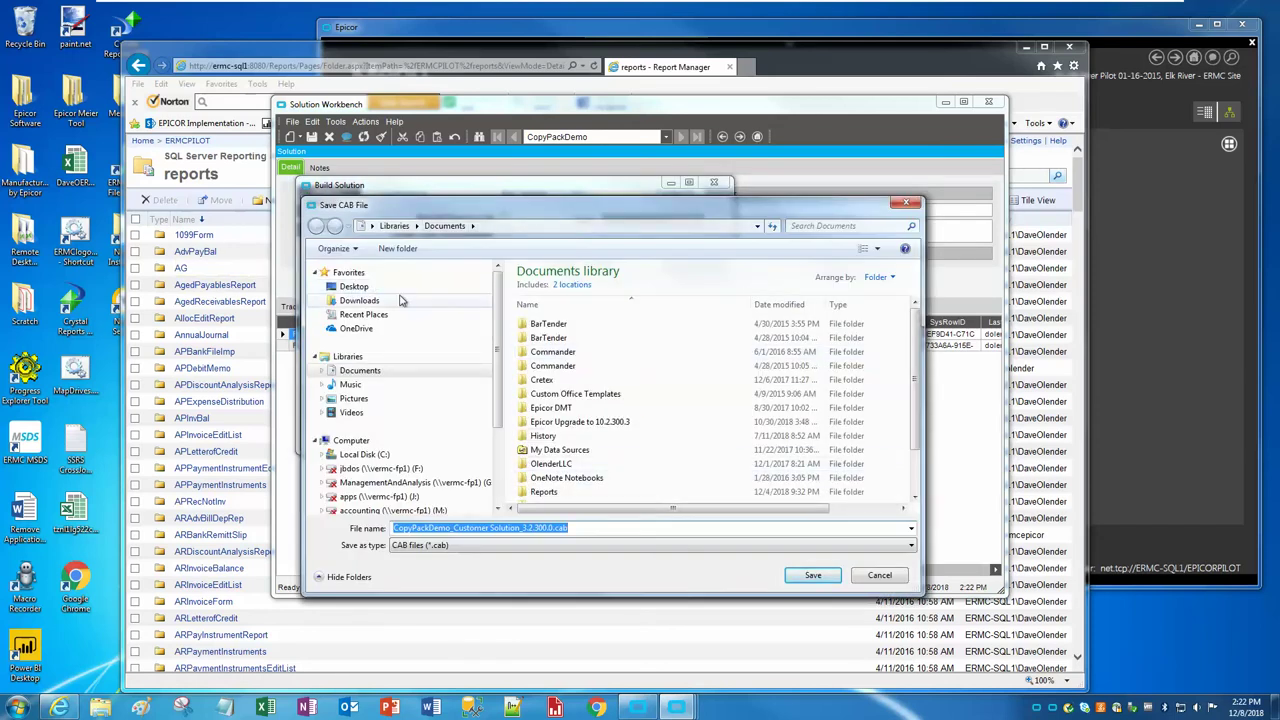
left_click(362, 287)
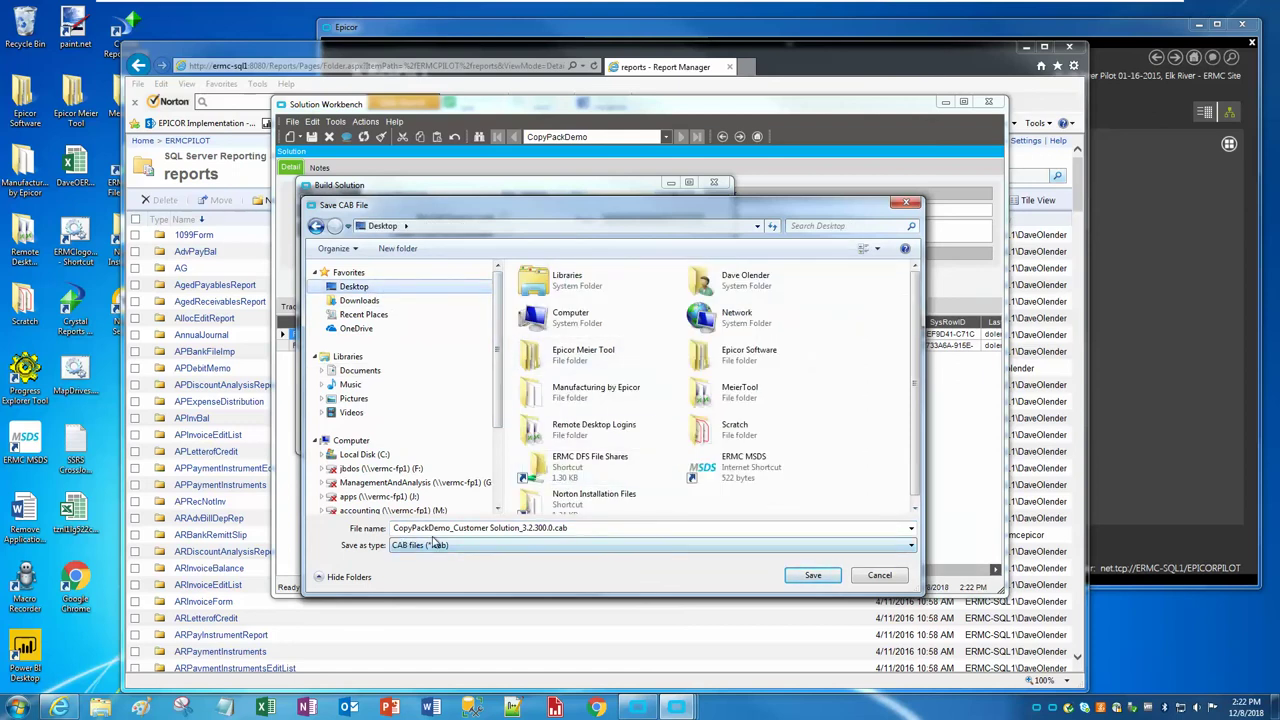
left_click(818, 575)
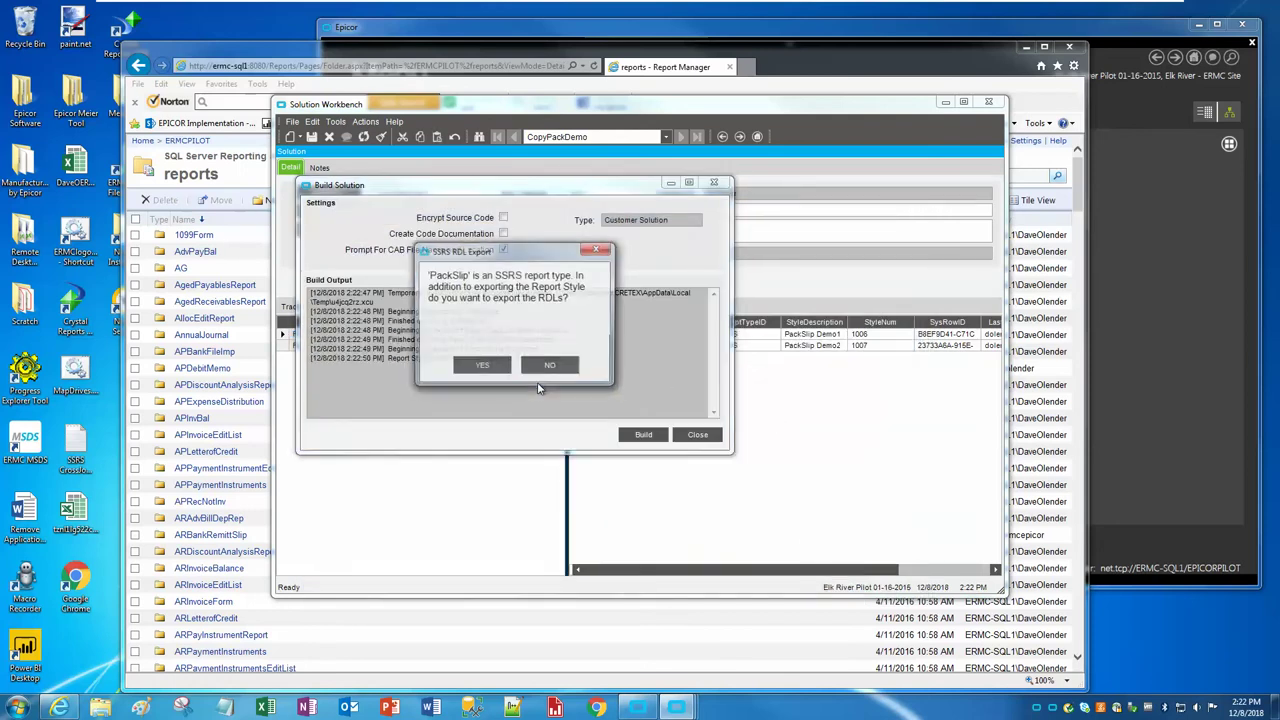
Accept exporting the RDLs for both PackSlip report styles and close the finished solution build
left_click_drag(523, 257, 550, 263)
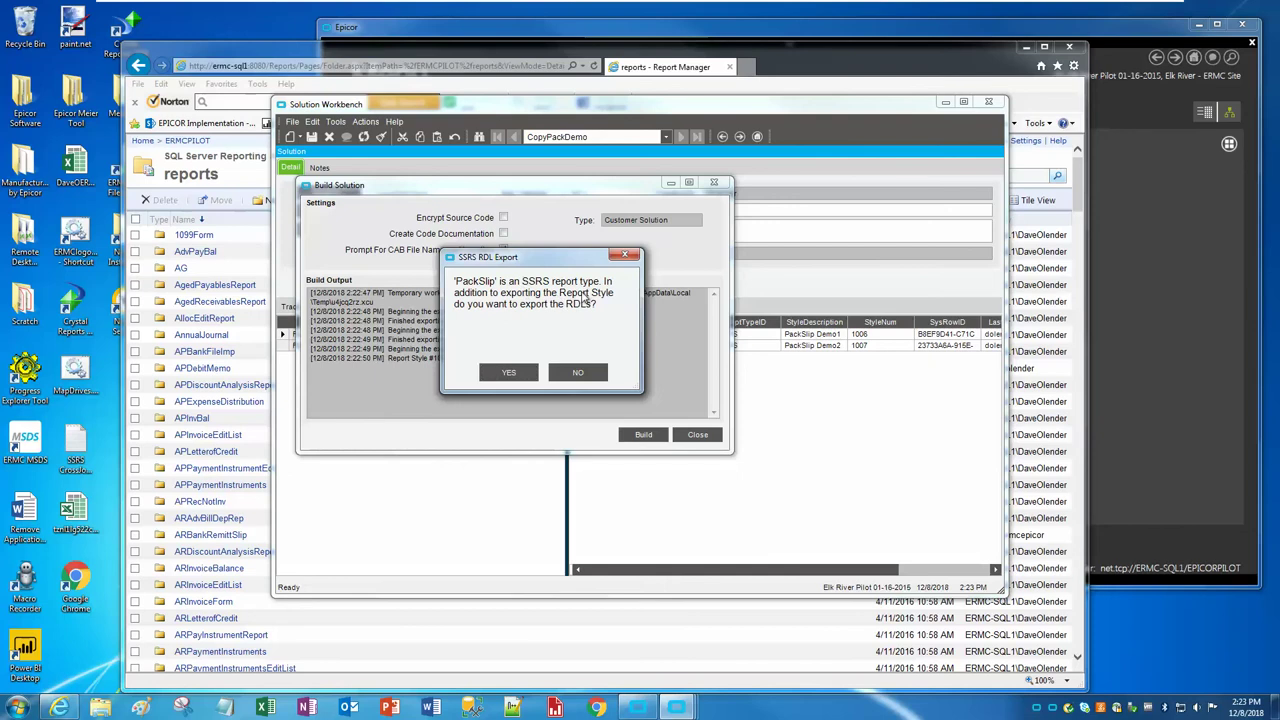
left_click(503, 373)
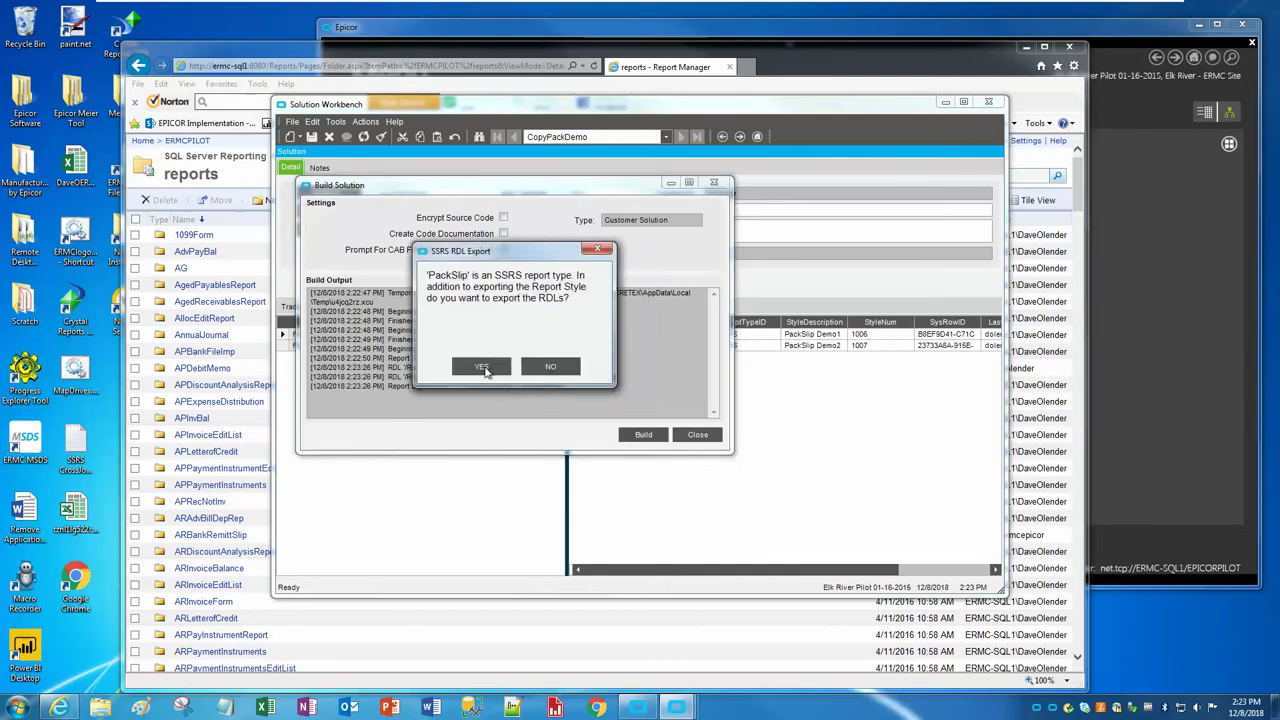
left_click(481, 369)
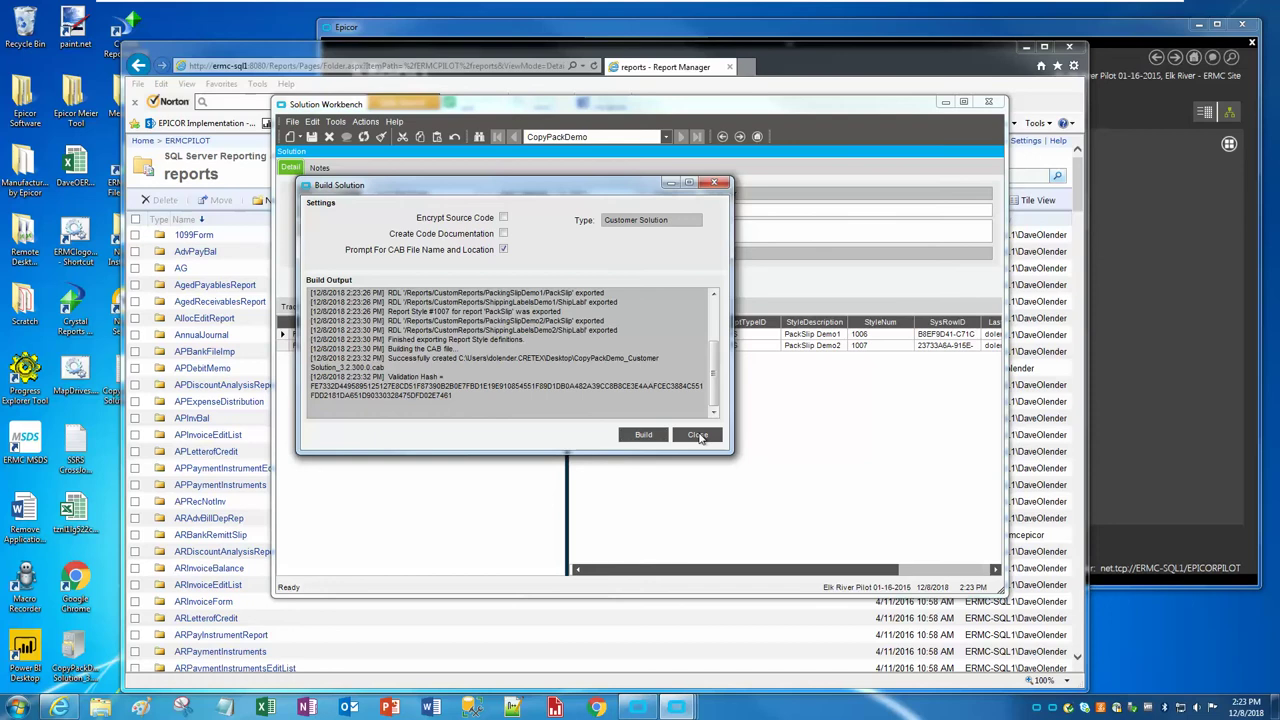
left_click(698, 435)
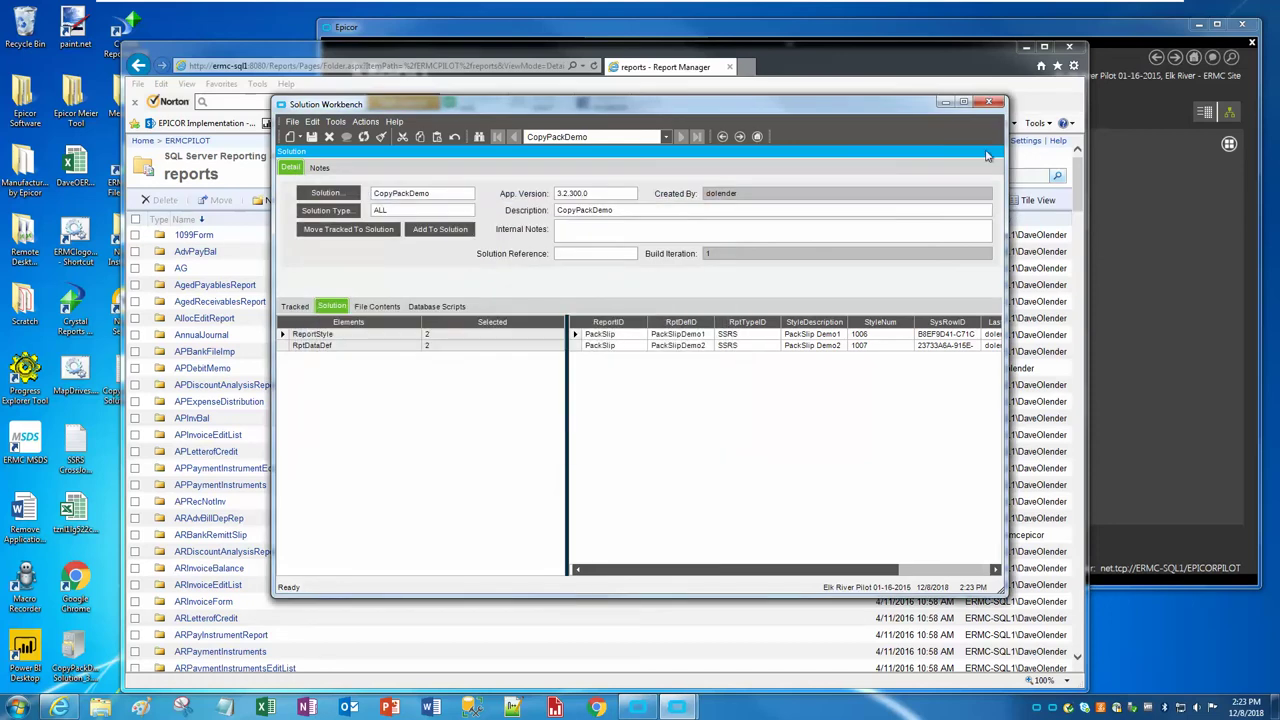
Close the pilot Solution Workbench, minimize the pilot menu, and open Solution Workbench from Solution Management in the live Epicor environment
left_click(988, 102)
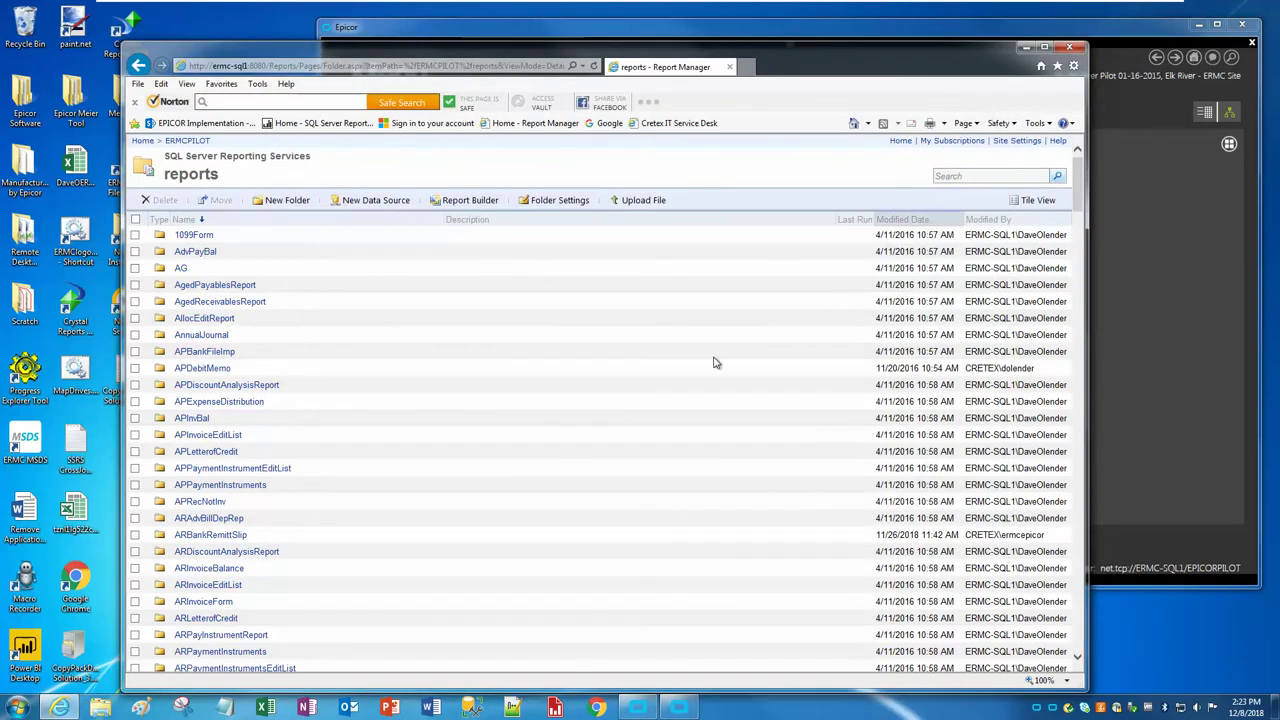
left_click(1108, 38)
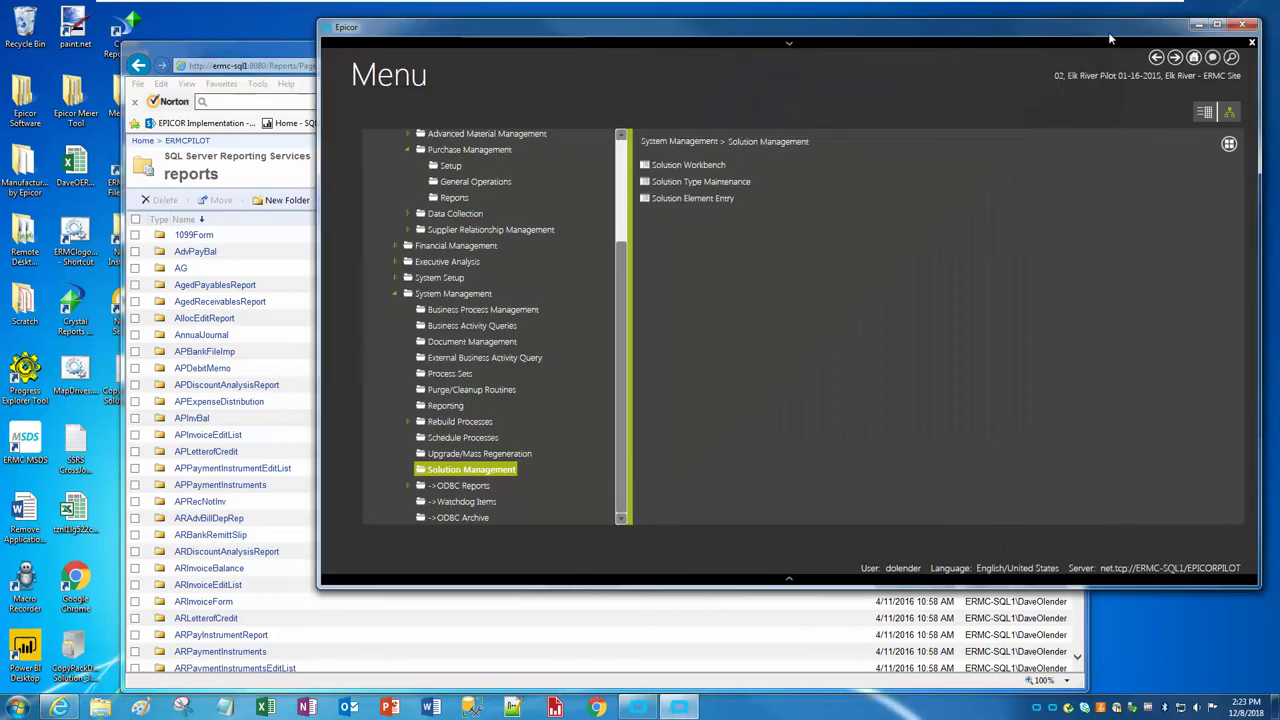
left_click(1199, 23)
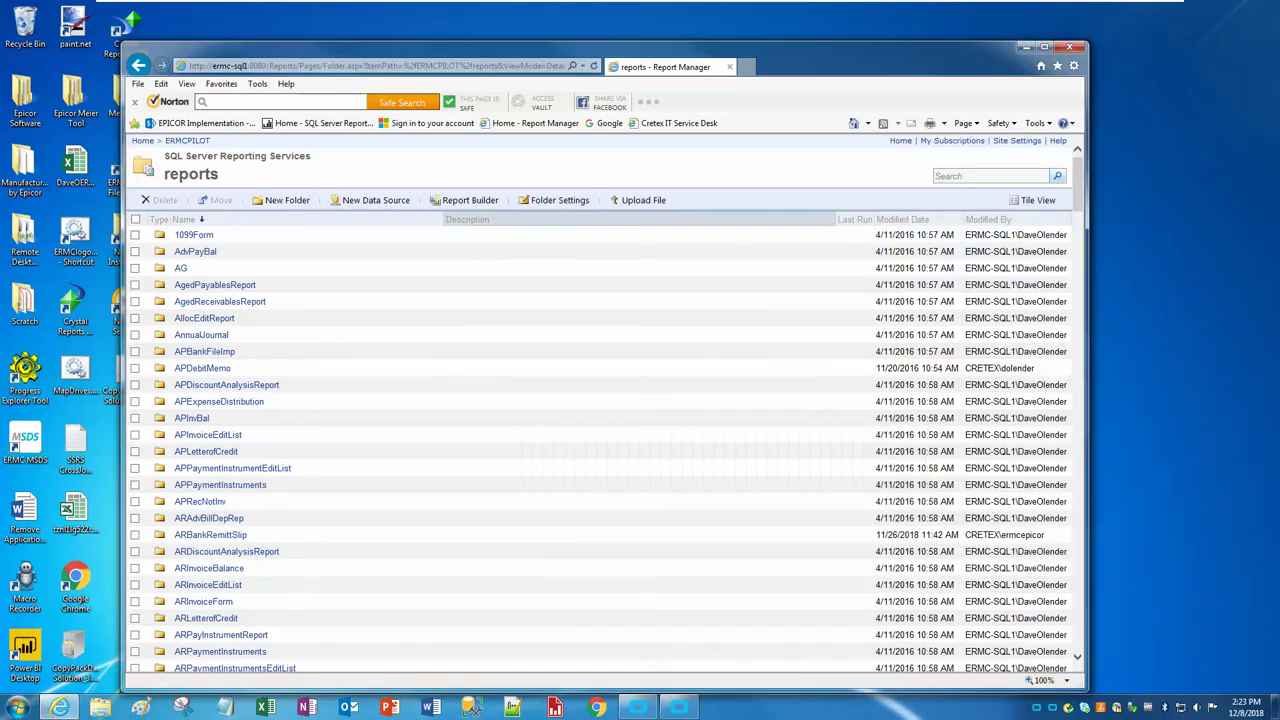
key("alt+Tab")
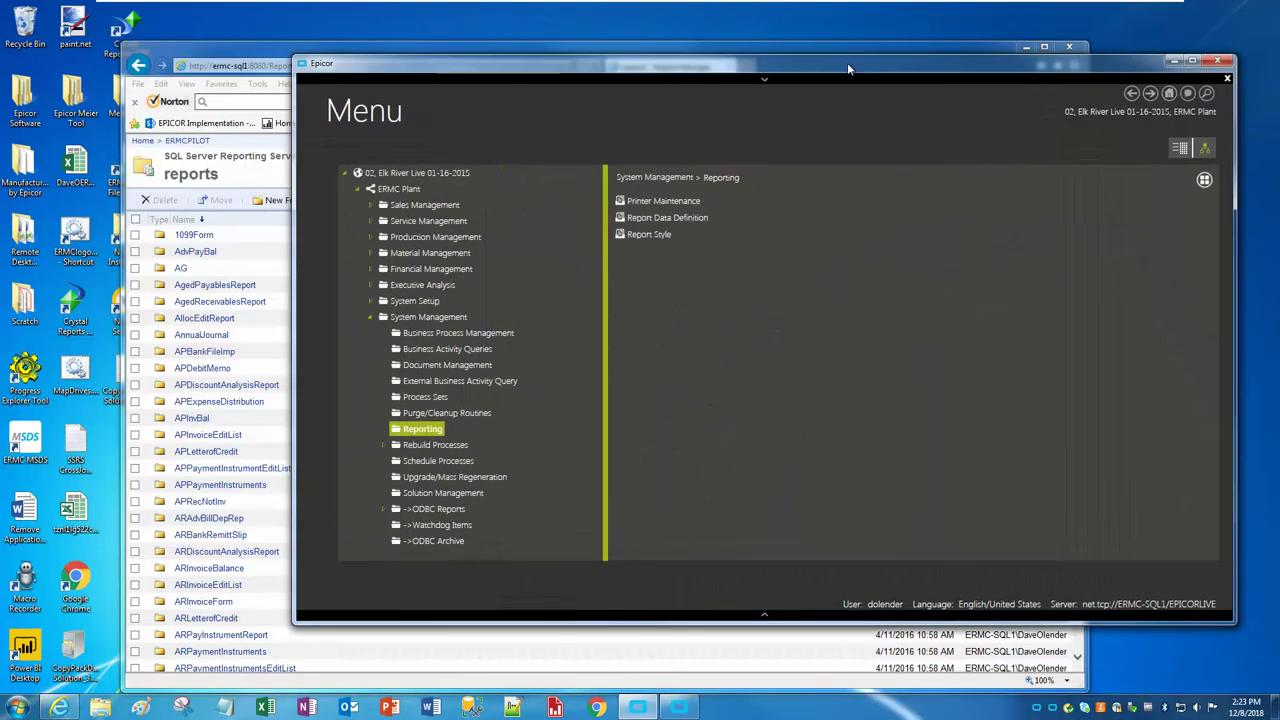
left_click_drag(847, 62, 801, 34)
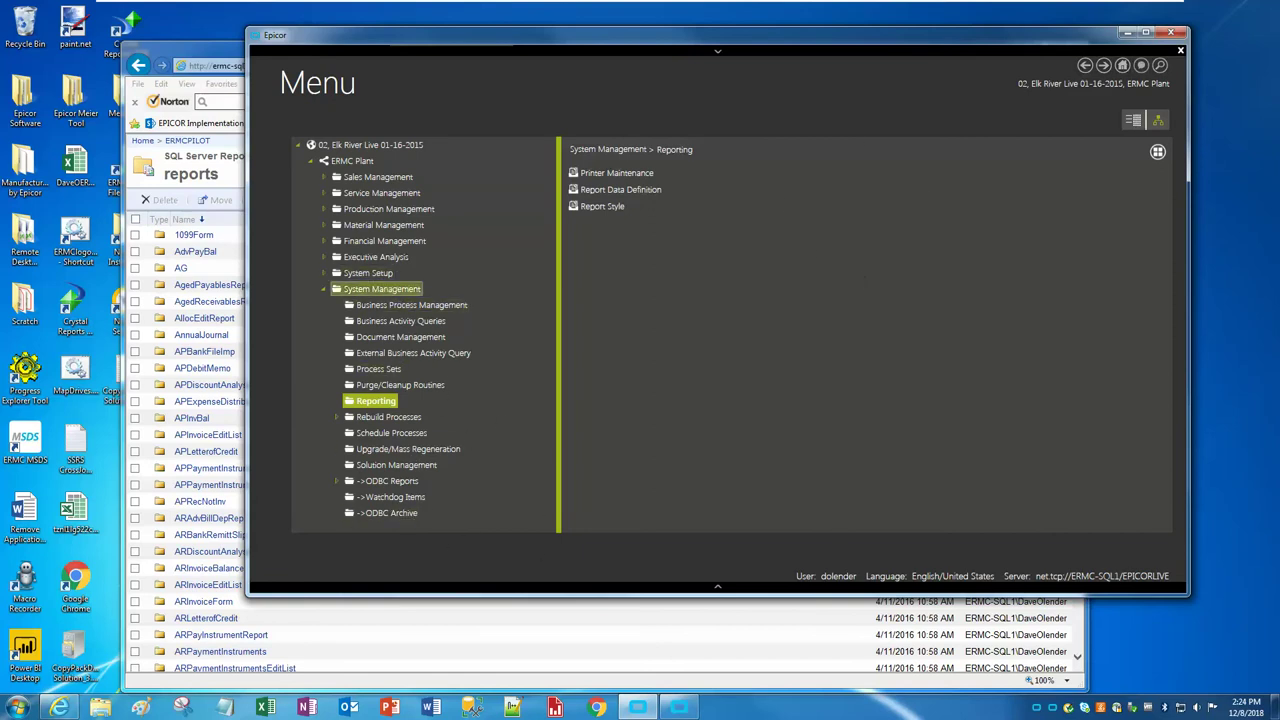
left_click(425, 469)
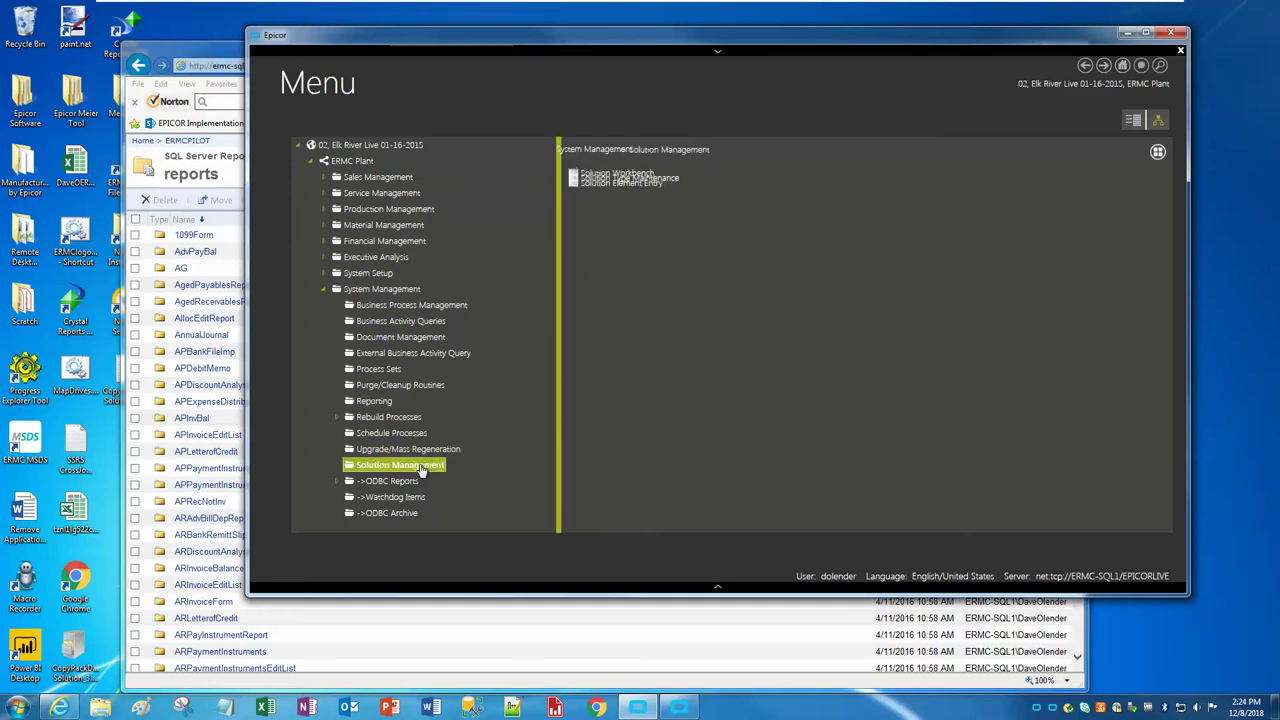
left_click(640, 175)
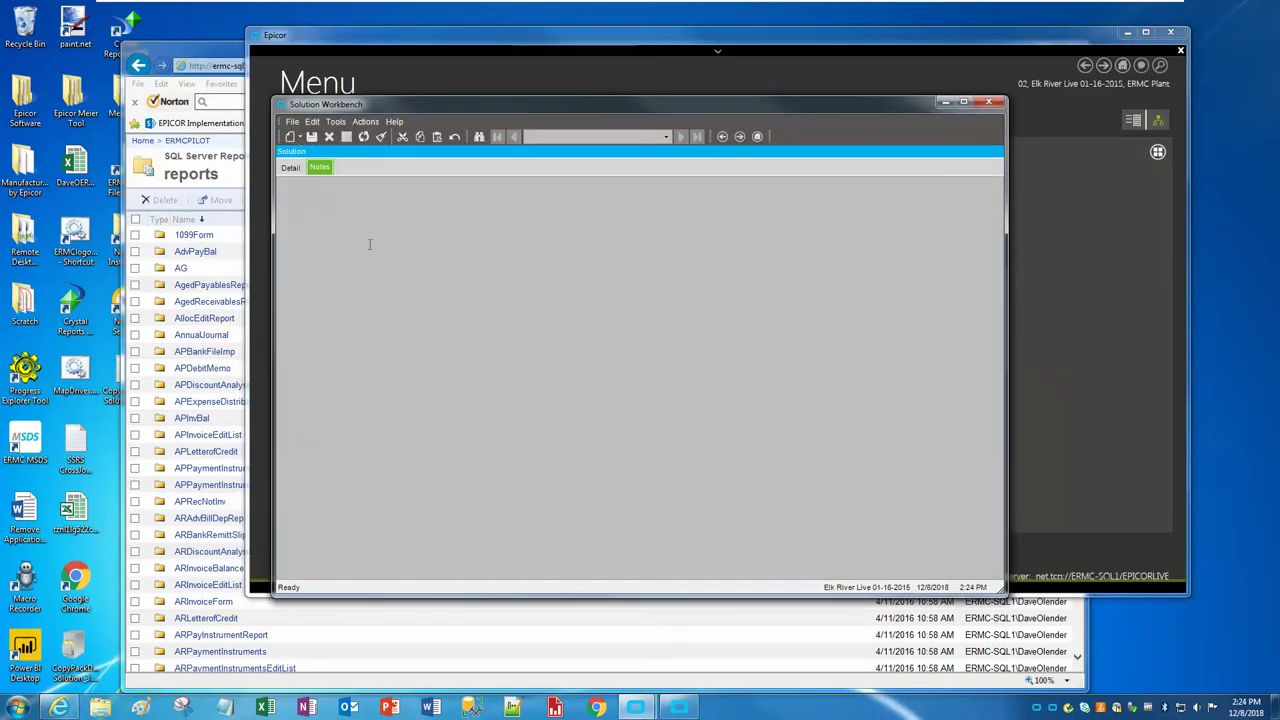
Start a solution installation and load CopyPackDemo_Customer Solution_3.2.300.0.cab from the Desktop as its solution file
left_click(366, 122)
key("Escape")
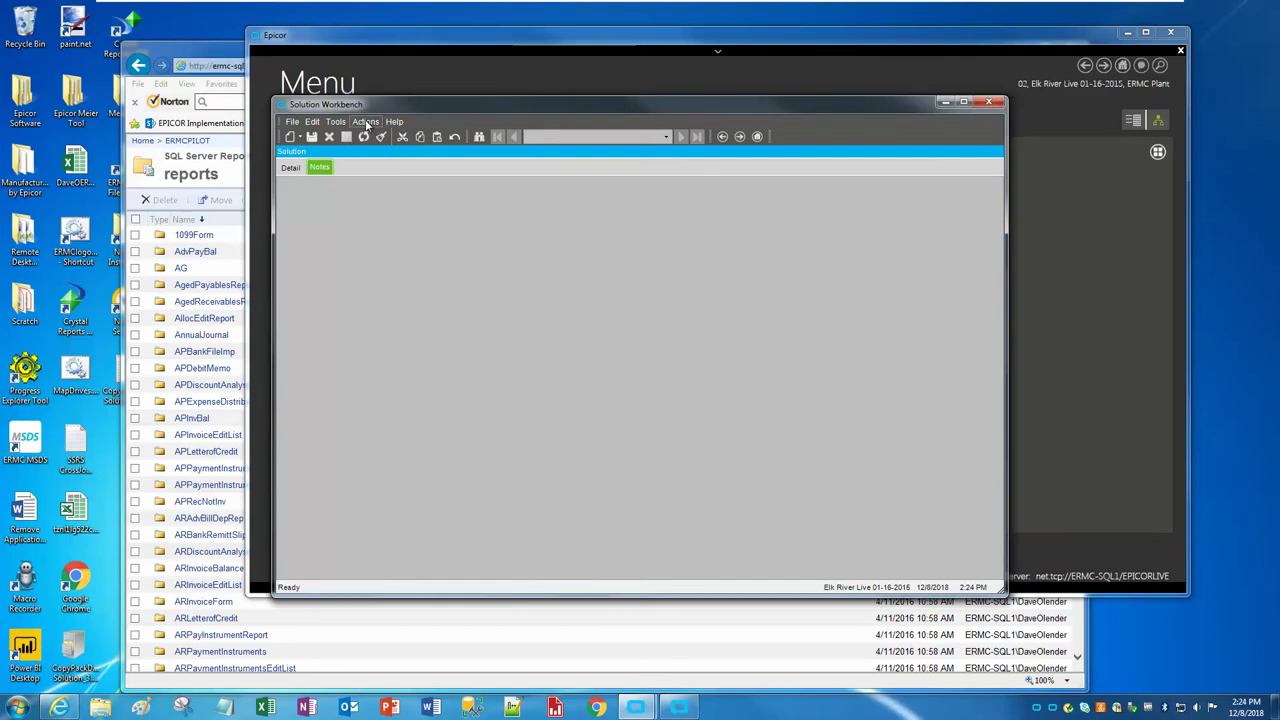
left_click(366, 122)
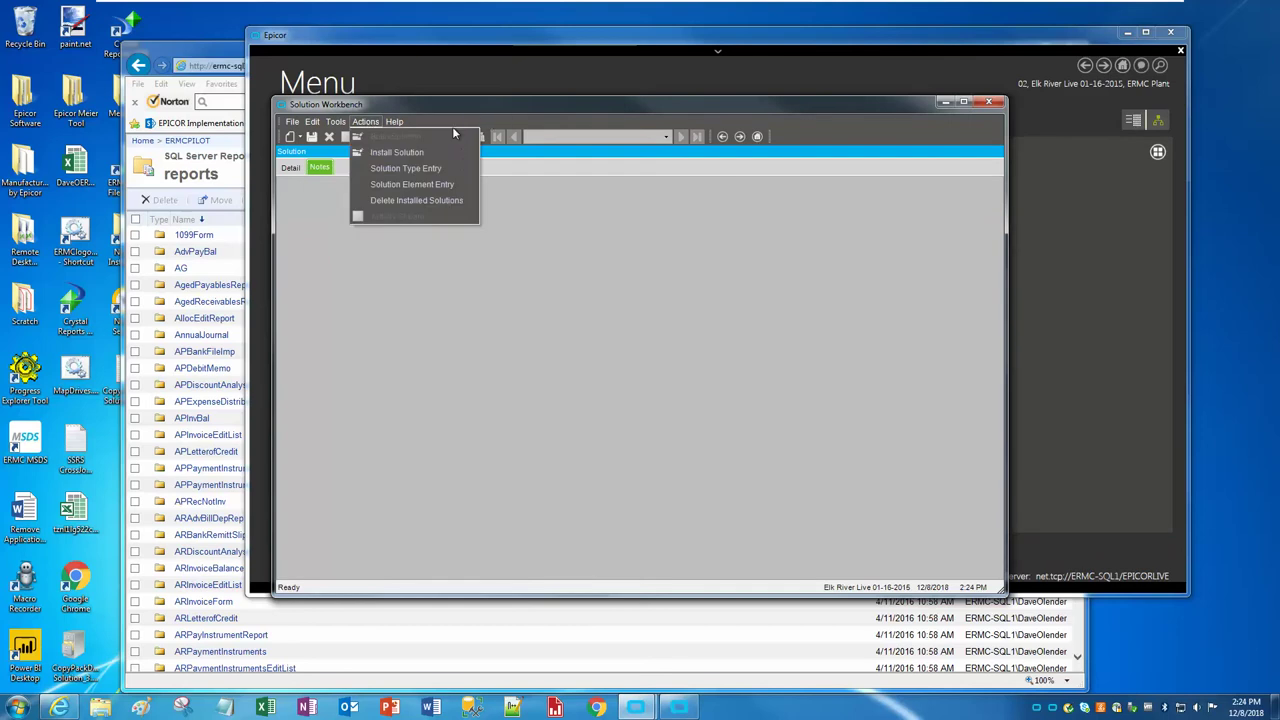
left_click(408, 153)
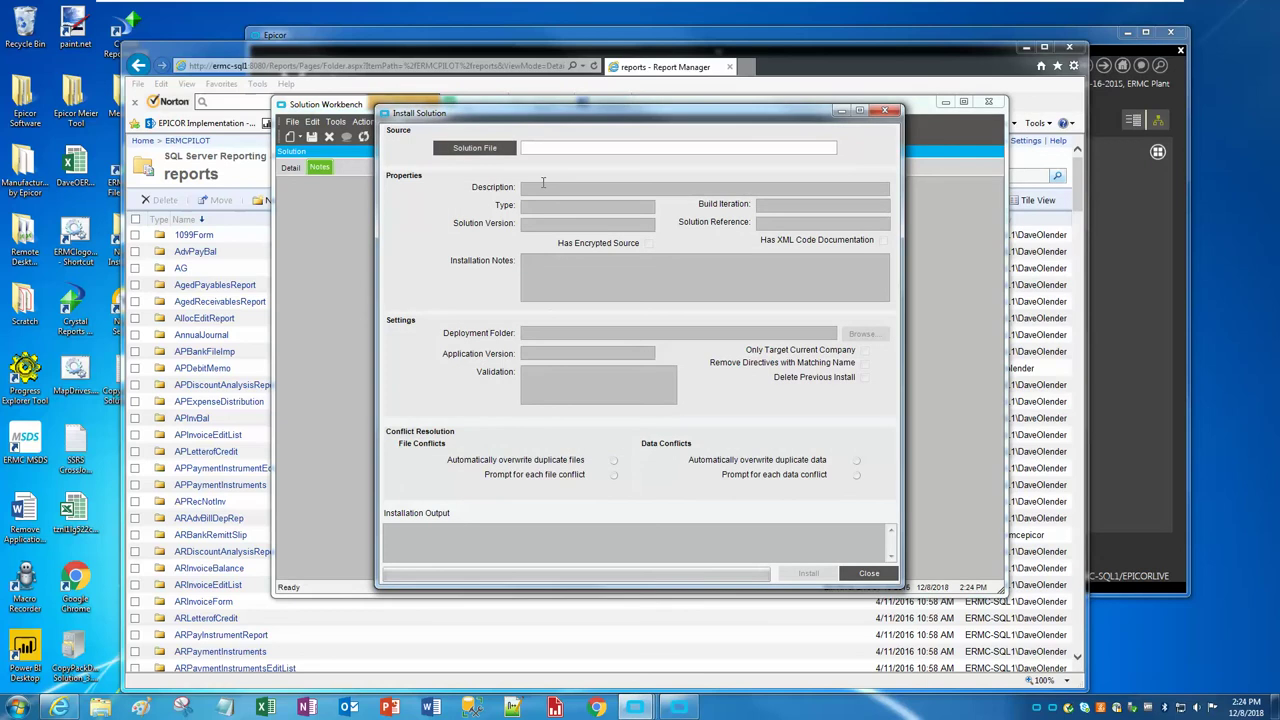
left_click(490, 148)
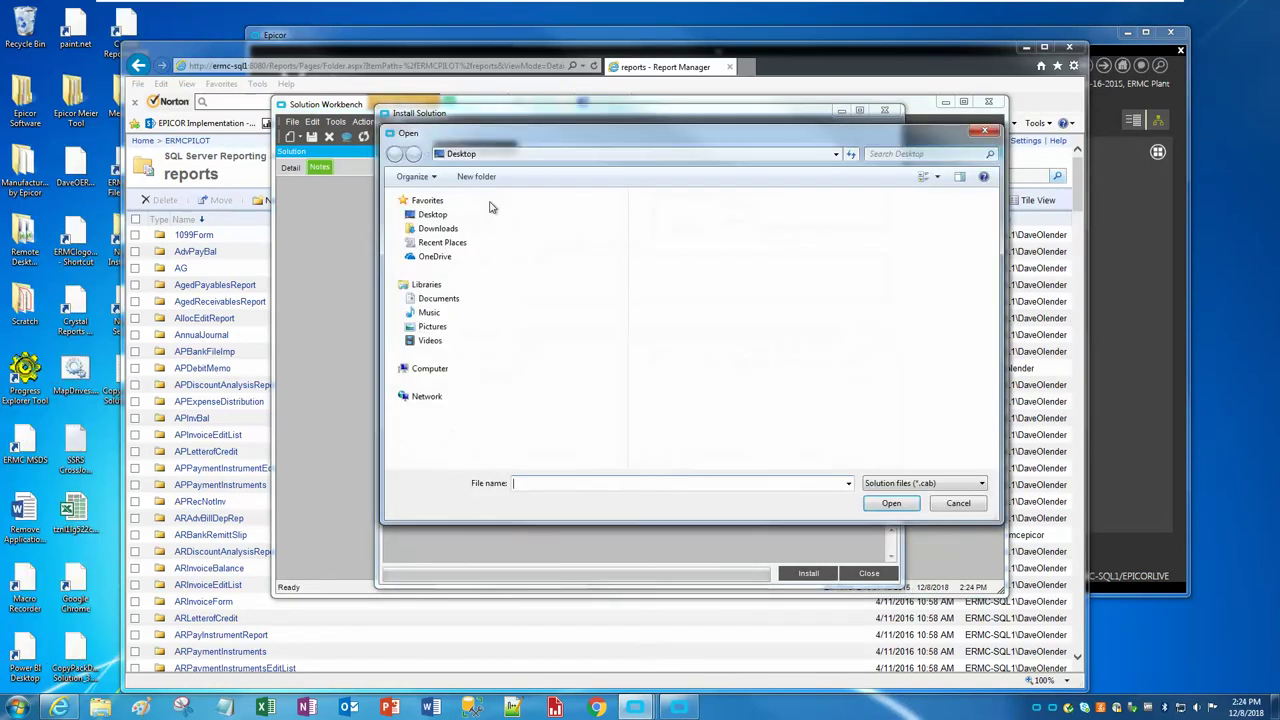
left_click(435, 218)
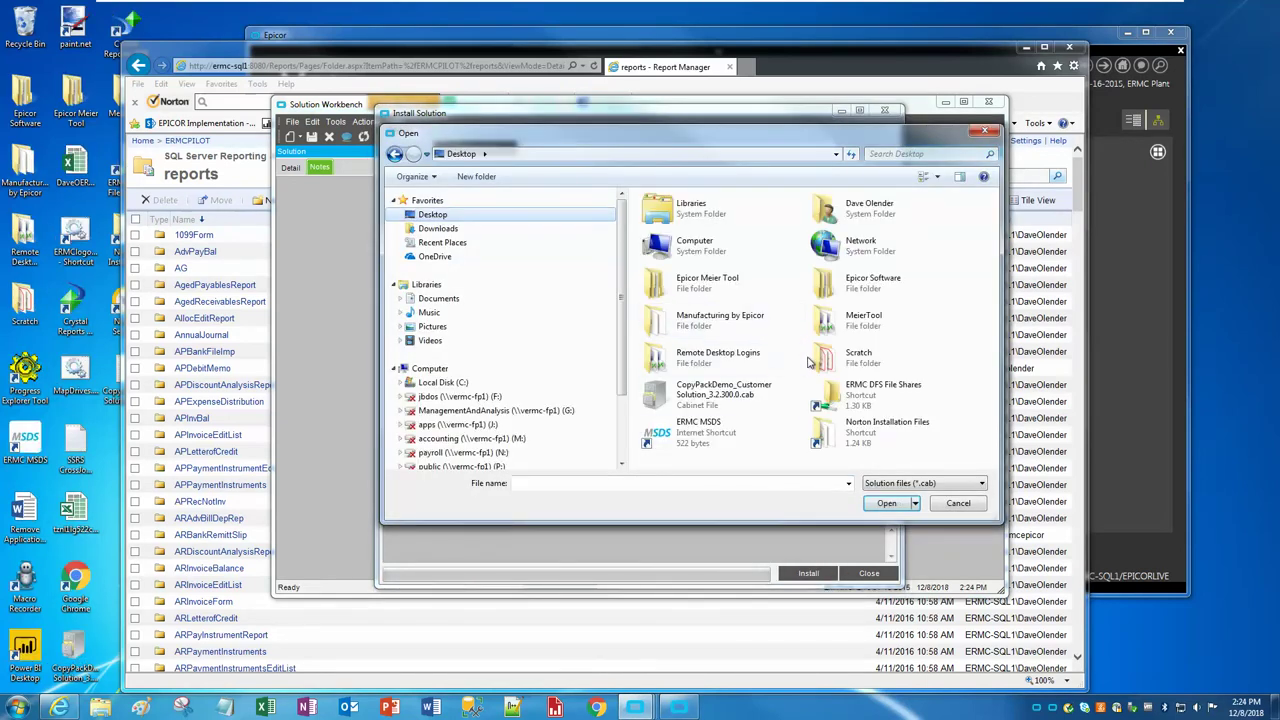
double_click(713, 393)
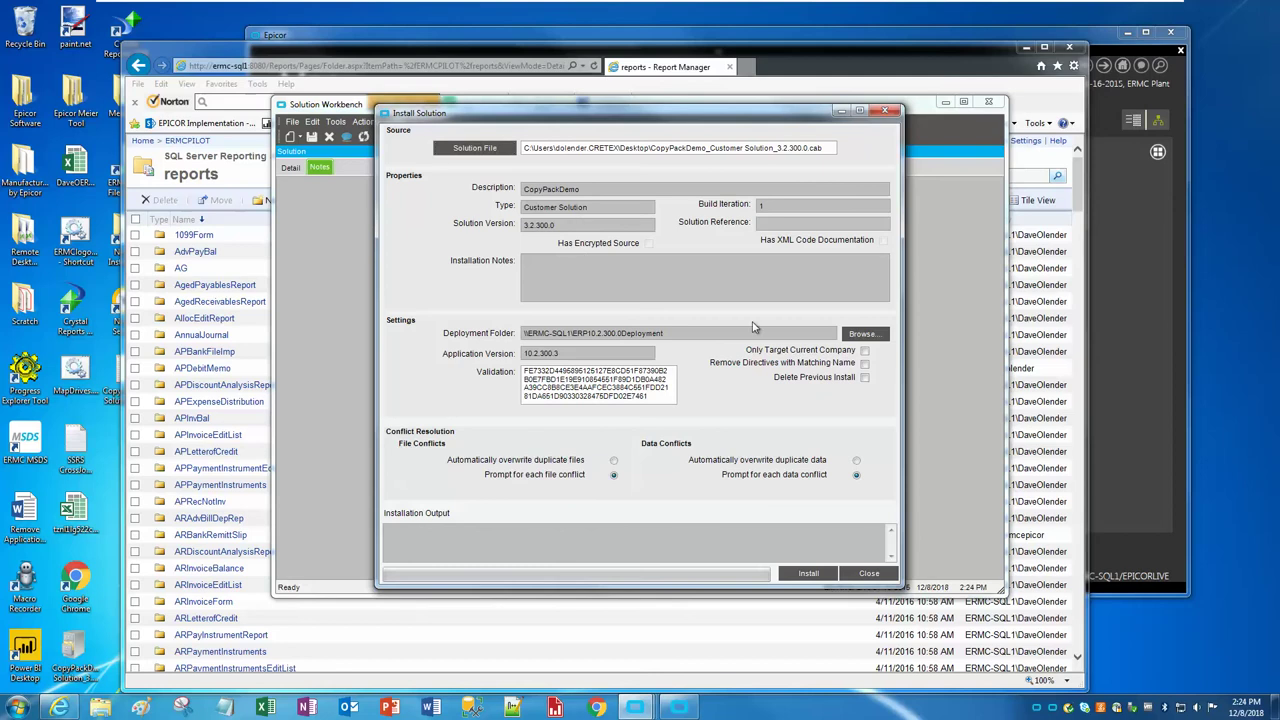
Install the solution targeting only the current company, with duplicate files and duplicate data overwritten automatically
left_click(865, 351)
left_click(613, 460)
left_click(856, 460)
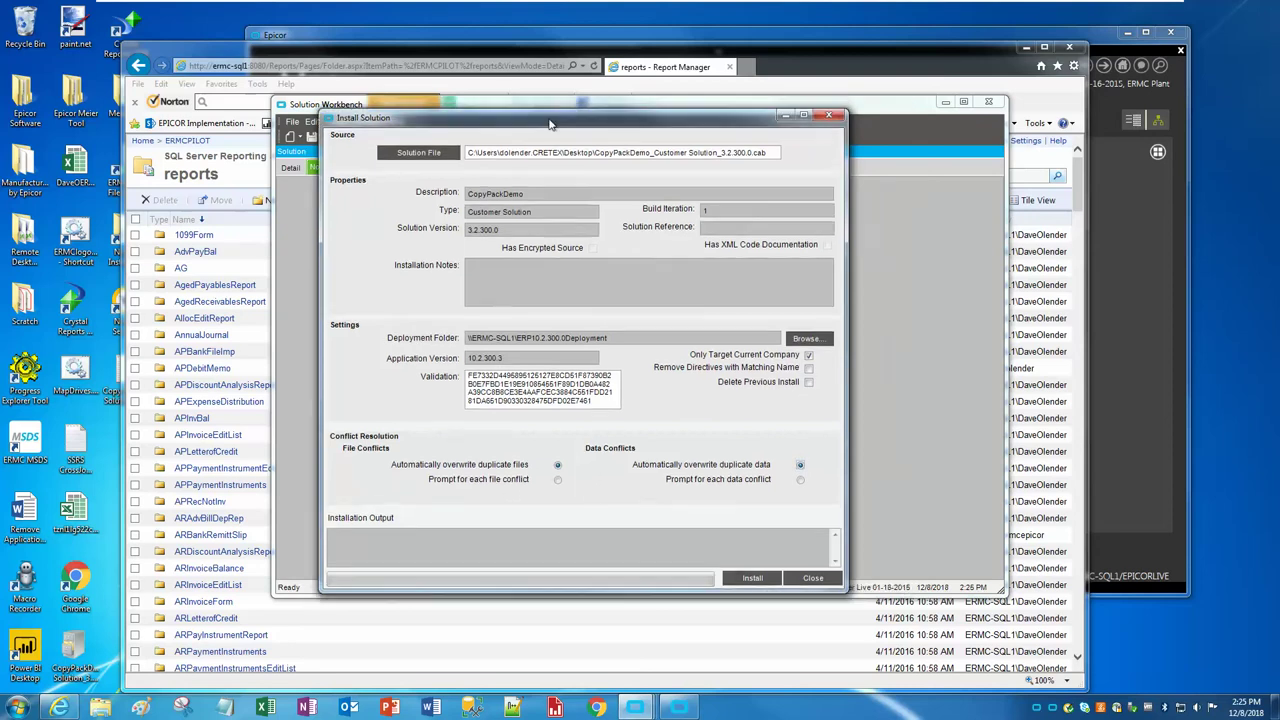
left_click_drag(608, 117, 545, 122)
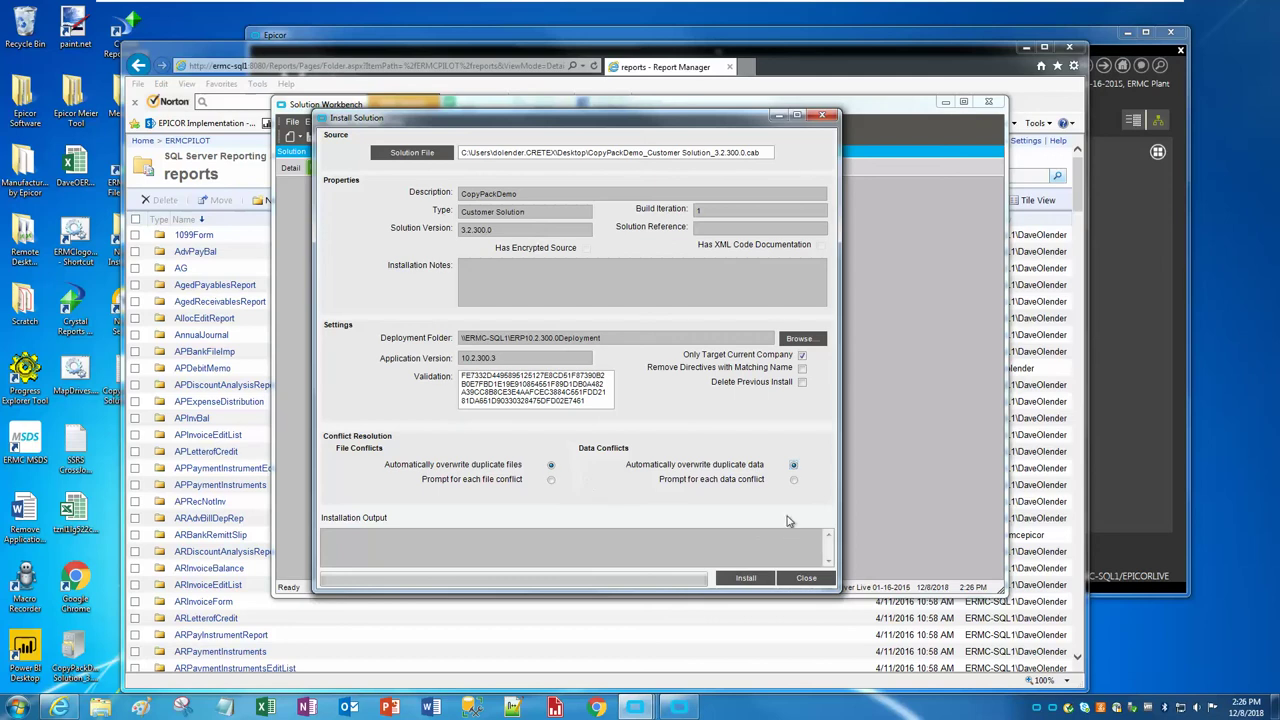
left_click(745, 579)
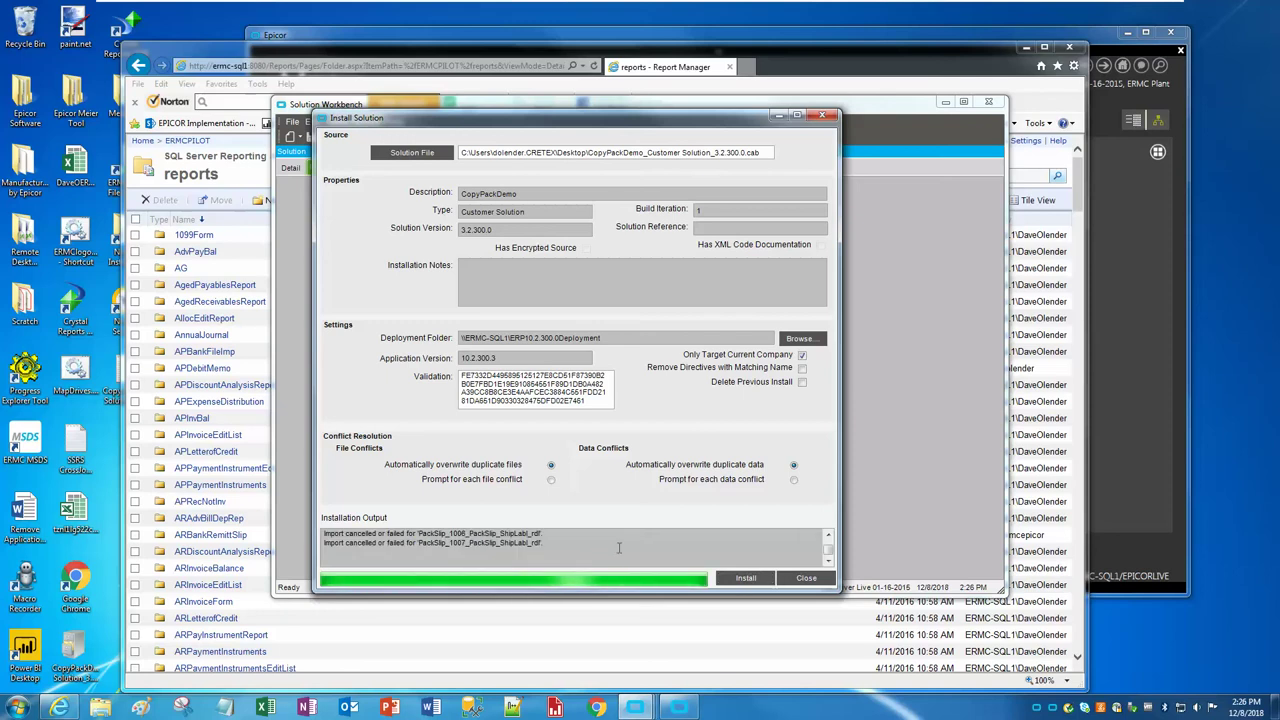
Review the installation output and its error summary, then close the solution installer
left_click(828, 536)
left_click(828, 536)
left_click(828, 536)
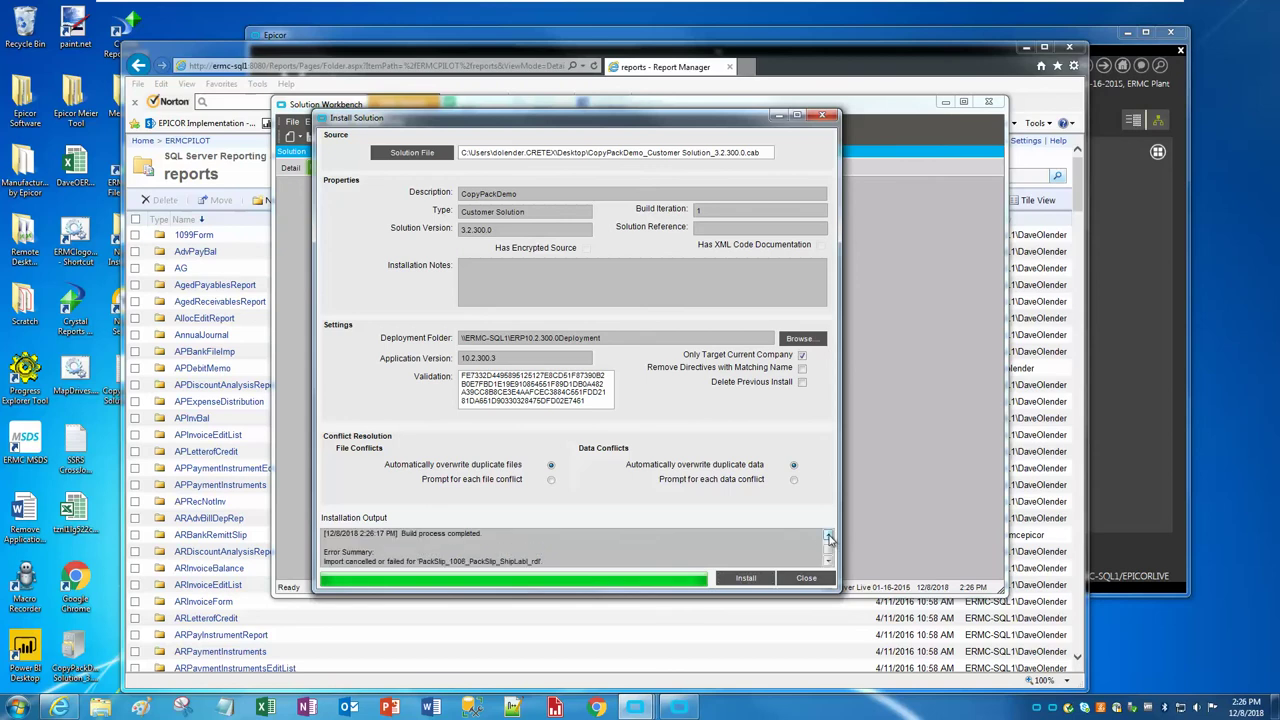
left_click(829, 561)
left_click(829, 561)
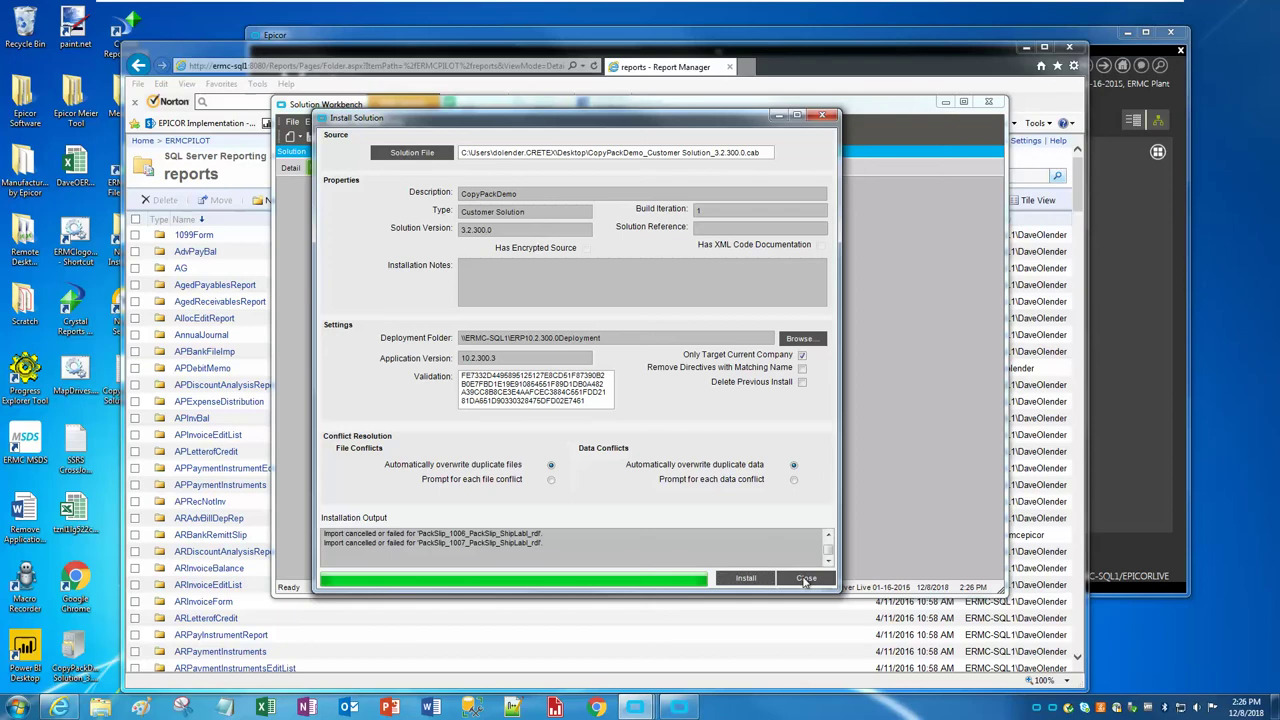
left_click(806, 579)
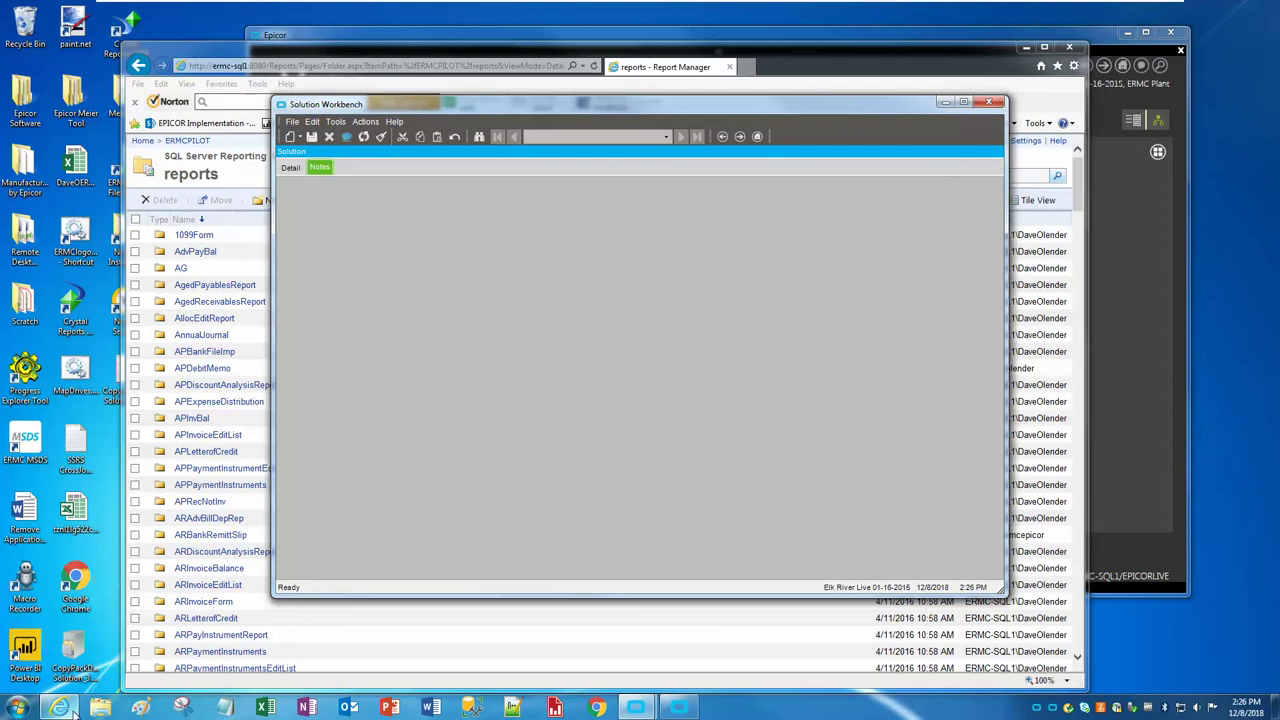
Switch to Report Manager and inspect the ERMCLIVE reports CustomReports folder for the deployed packing slip reports, refreshing the listing
mouse_move(70, 712)
left_click(150, 594)
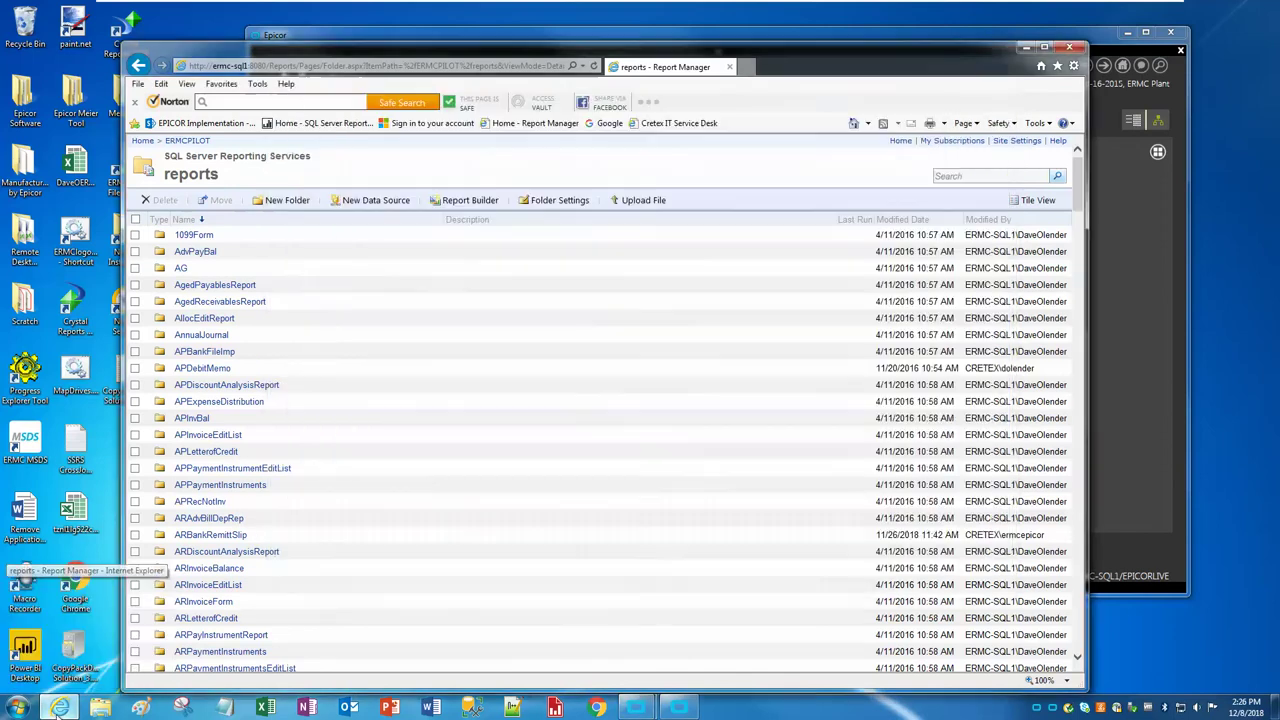
left_click(143, 141)
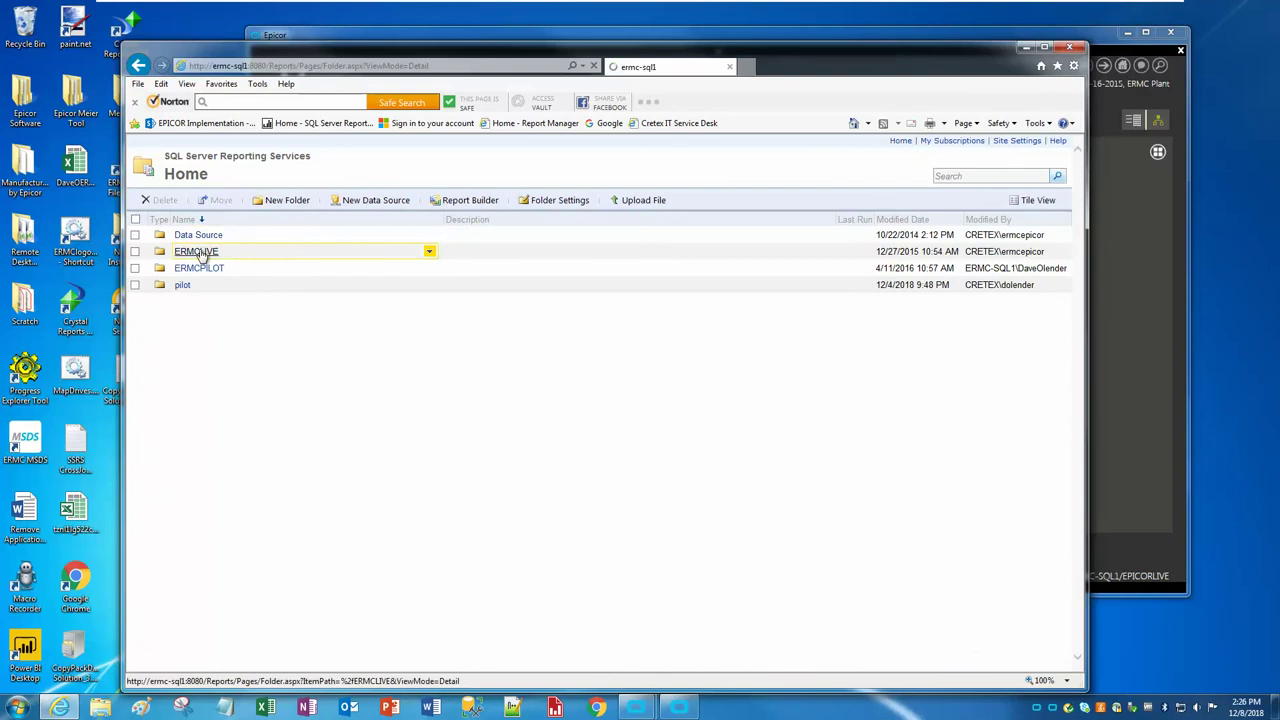
left_click(196, 251)
left_click(186, 251)
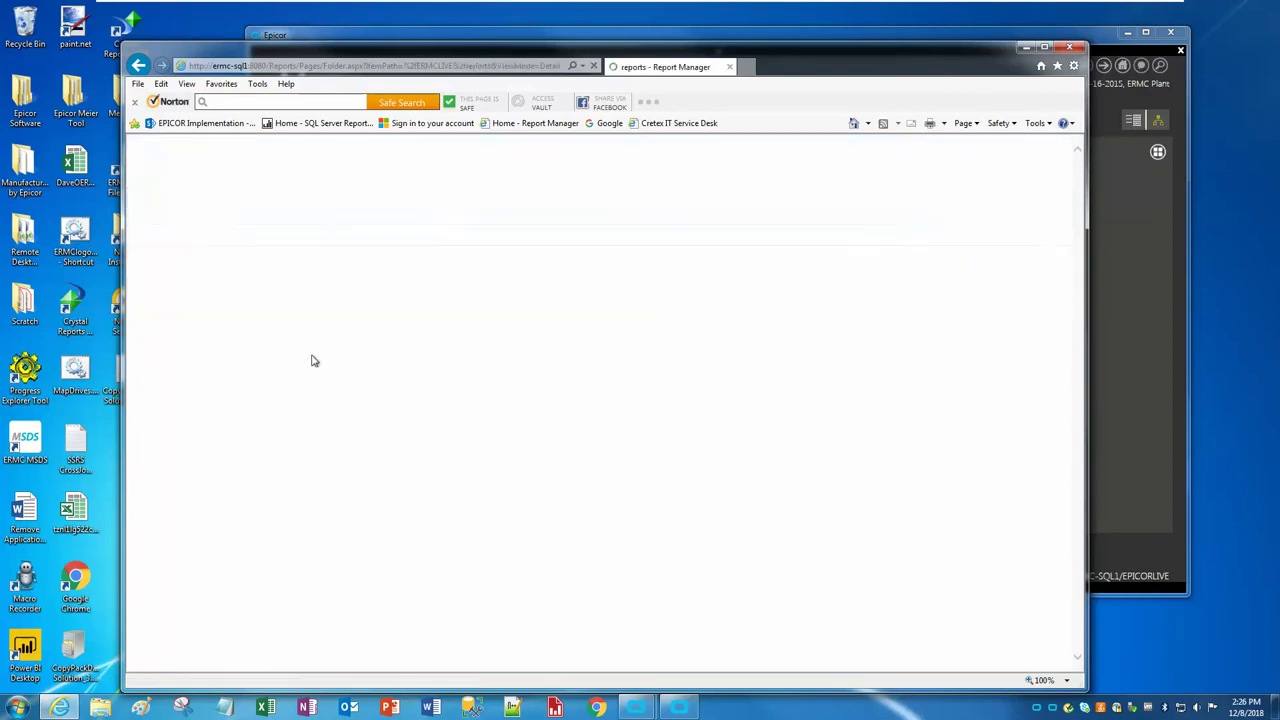
scroll(341, 519, "down", 2)
scroll(341, 519, "down", 3)
scroll(314, 531, "down", 2)
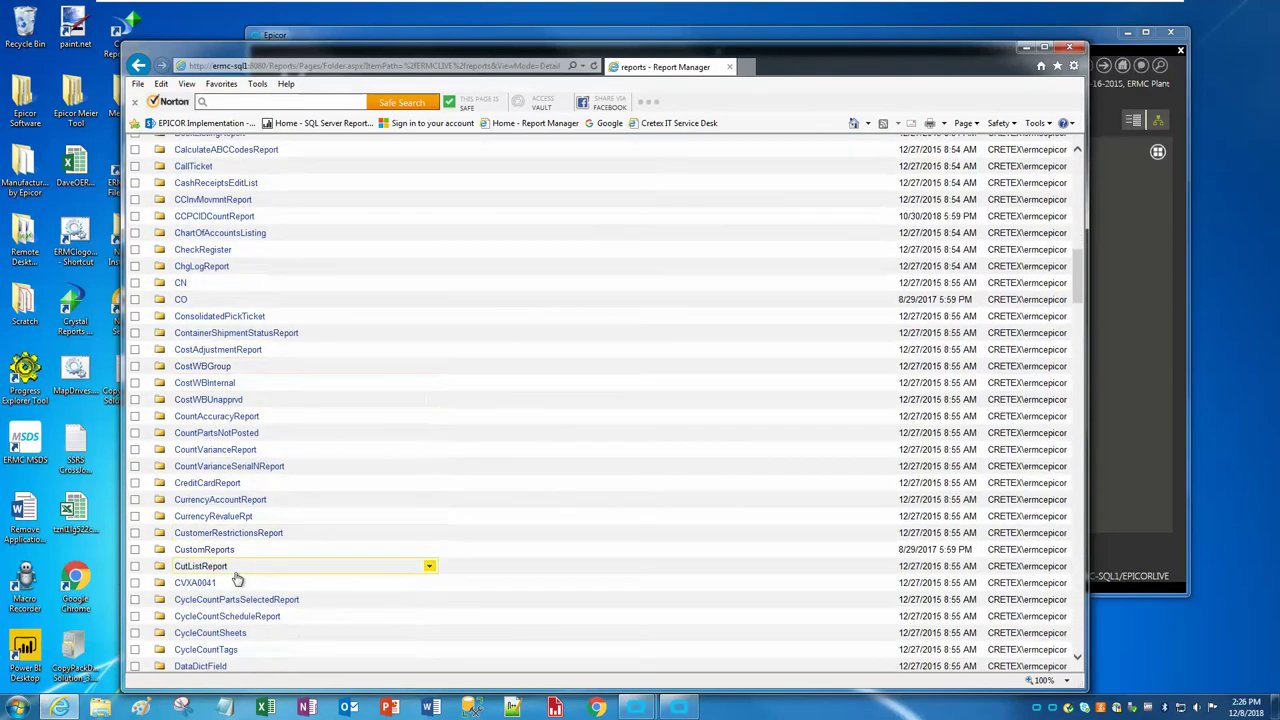
left_click(204, 550)
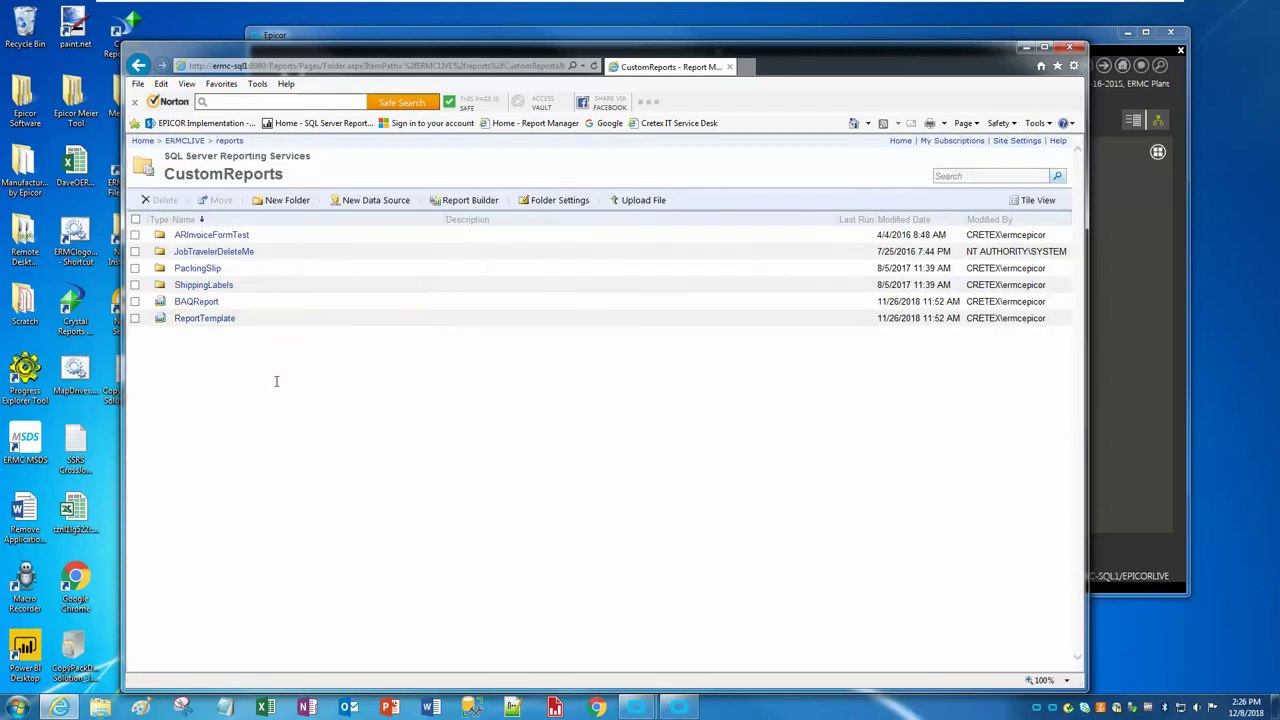
left_click(594, 66)
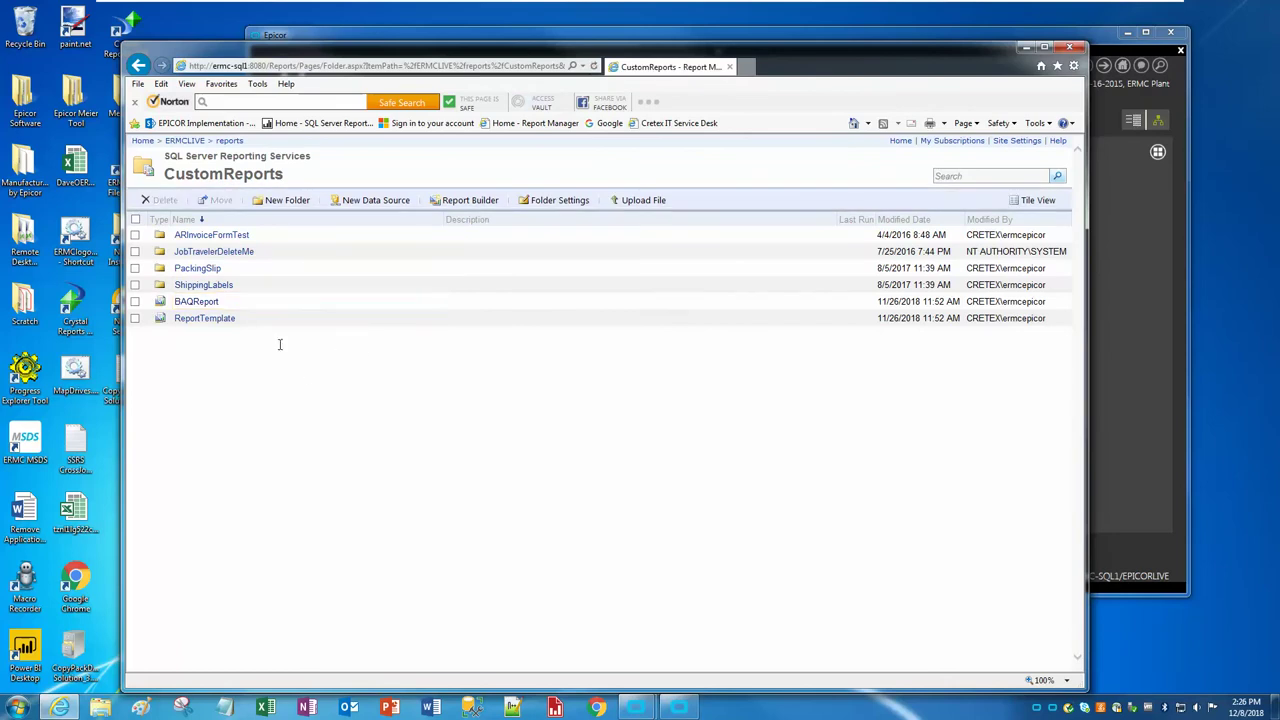
Return to the live Solution Workbench and reload CopyPackDemo_Customer Solution_3.2.300.0.cab for installation, accepting the same-build overwrite
left_click(1131, 333)
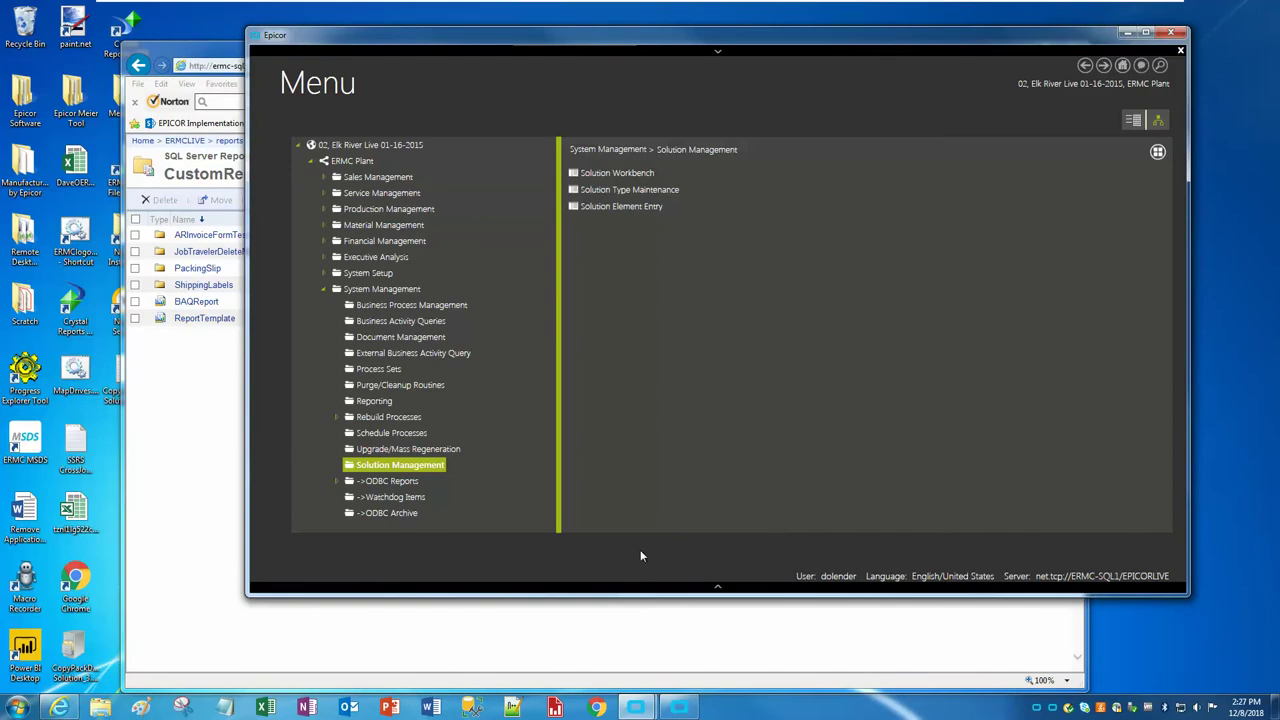
left_click(680, 707)
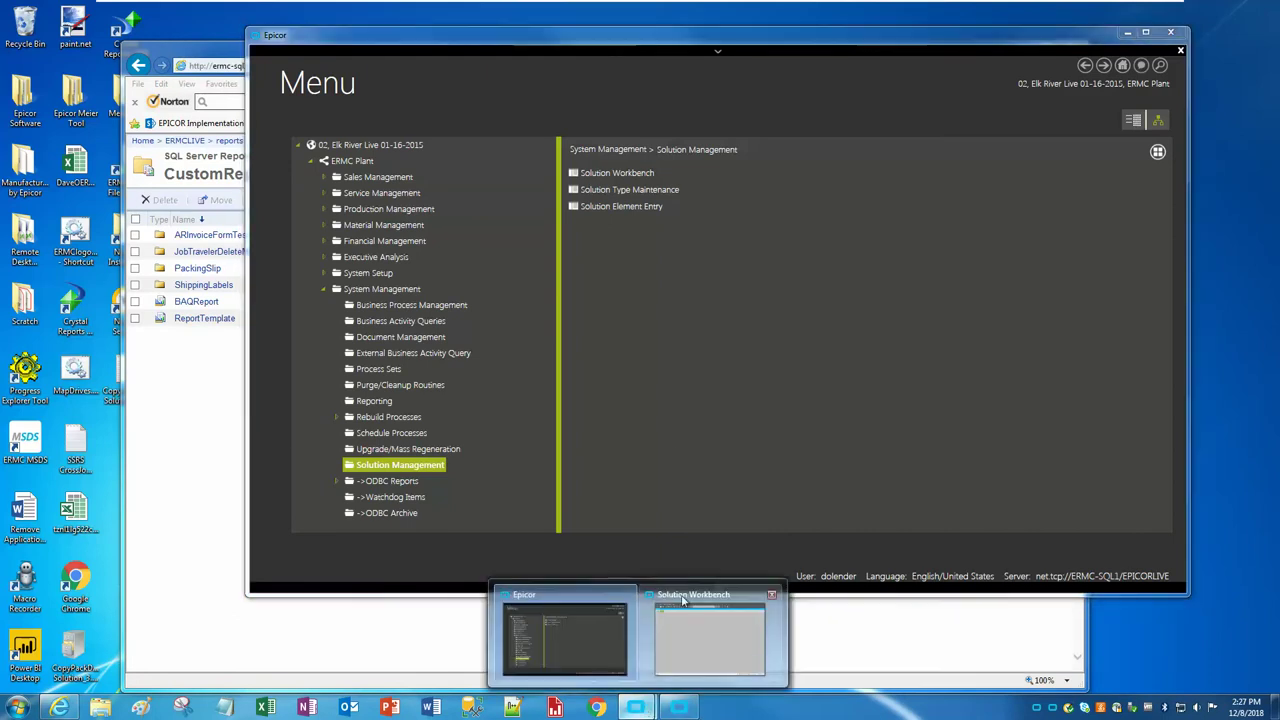
left_click(684, 600)
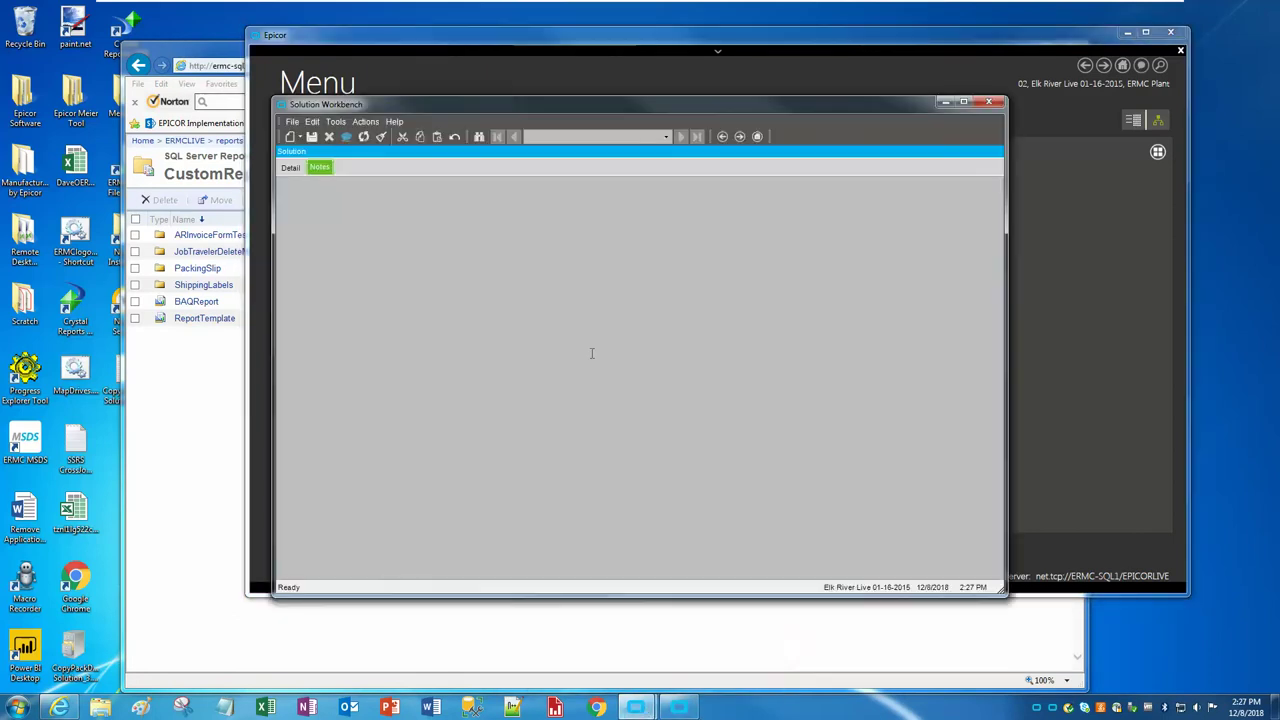
left_click(366, 122)
left_click(381, 153)
left_click(495, 152)
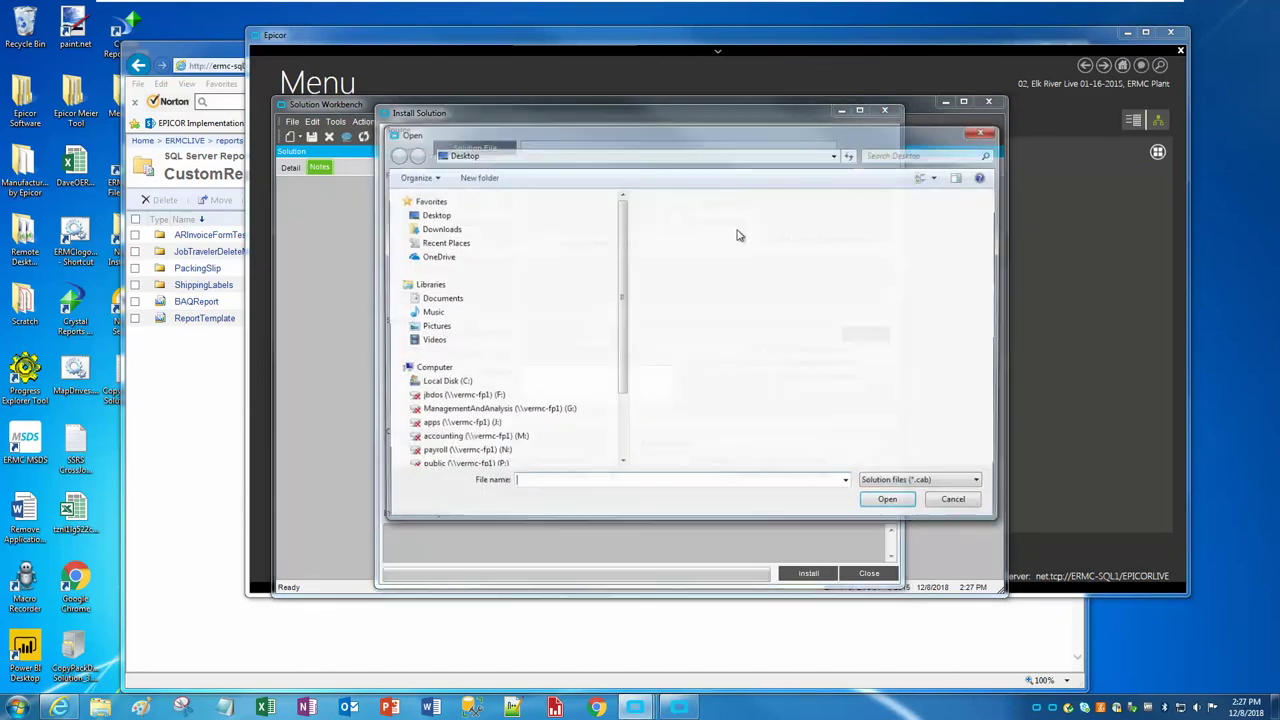
left_click(722, 398)
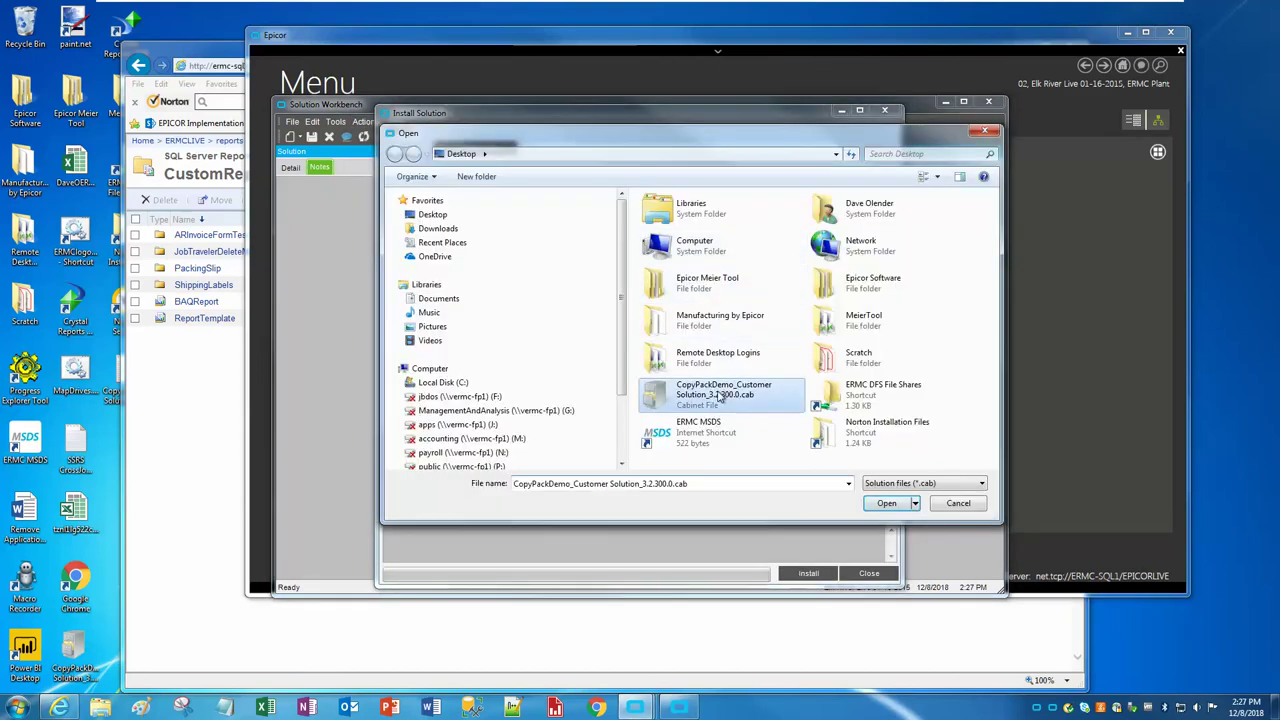
left_click(890, 505)
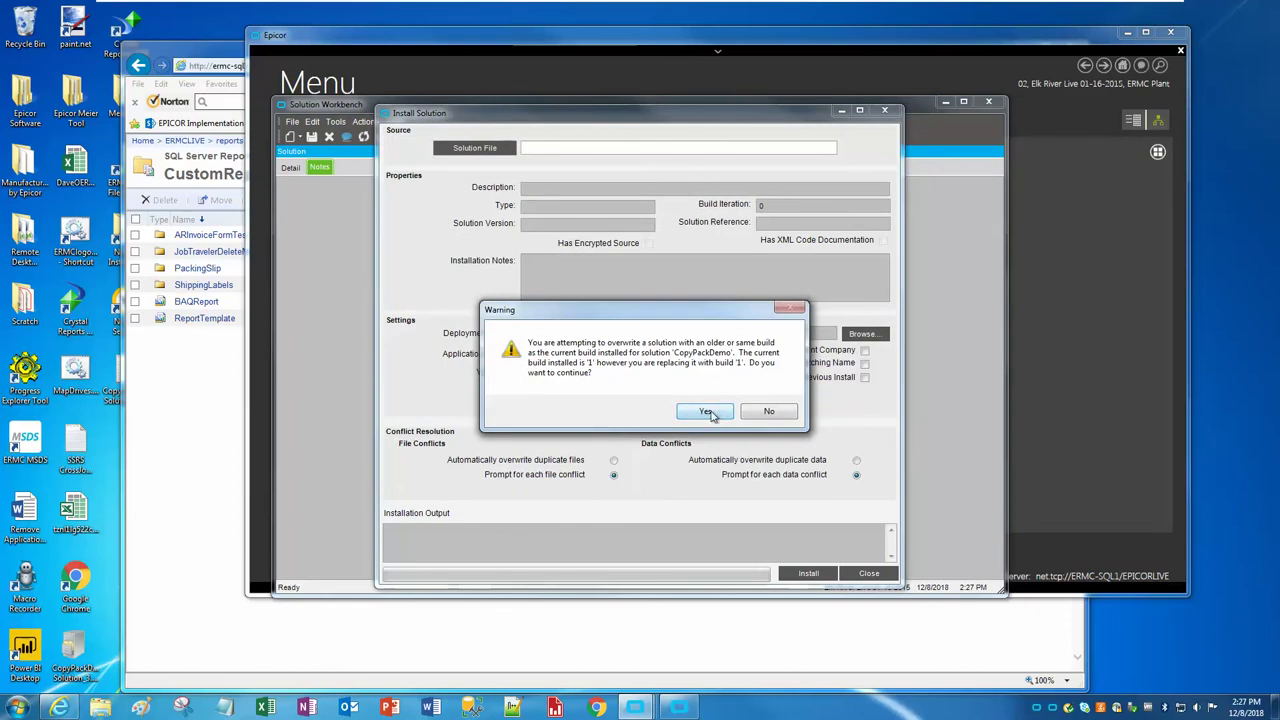
left_click(708, 414)
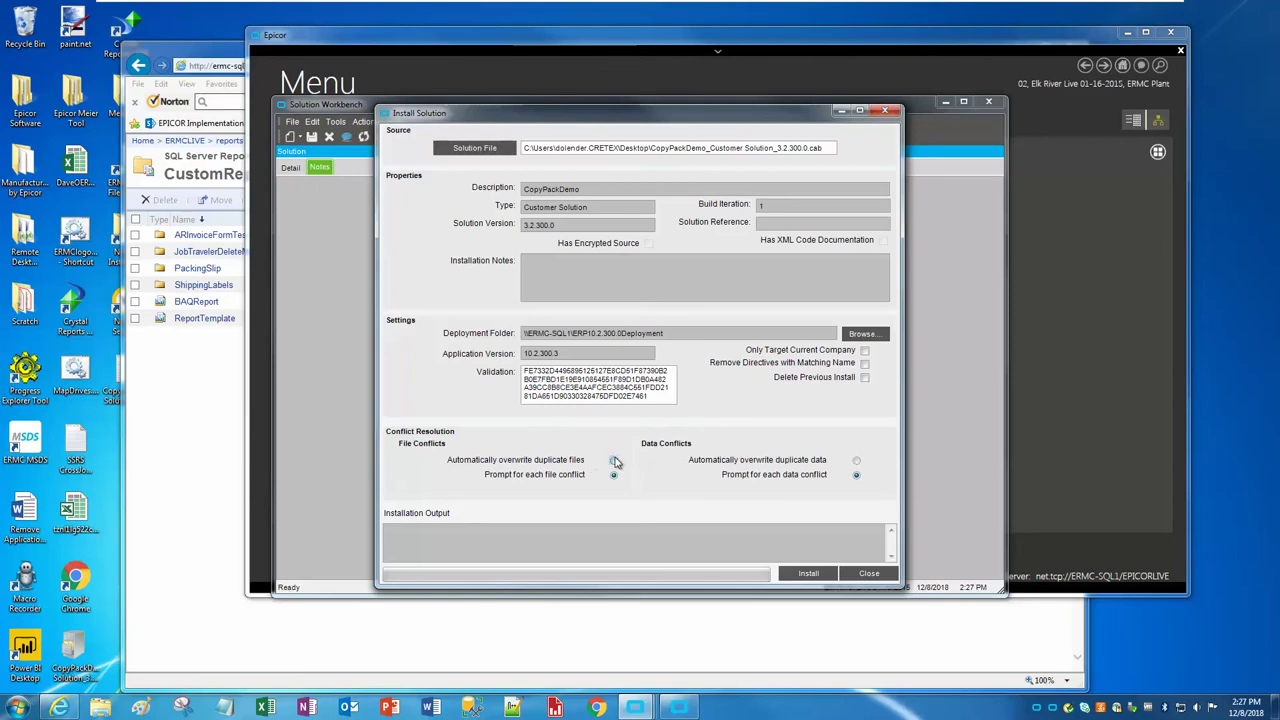
Reinstall the CopyPackDemo solution with automatic overwrite of duplicate files and data, targeting only the current company
left_click(614, 460)
left_click(856, 460)
left_click(865, 350)
left_click(806, 574)
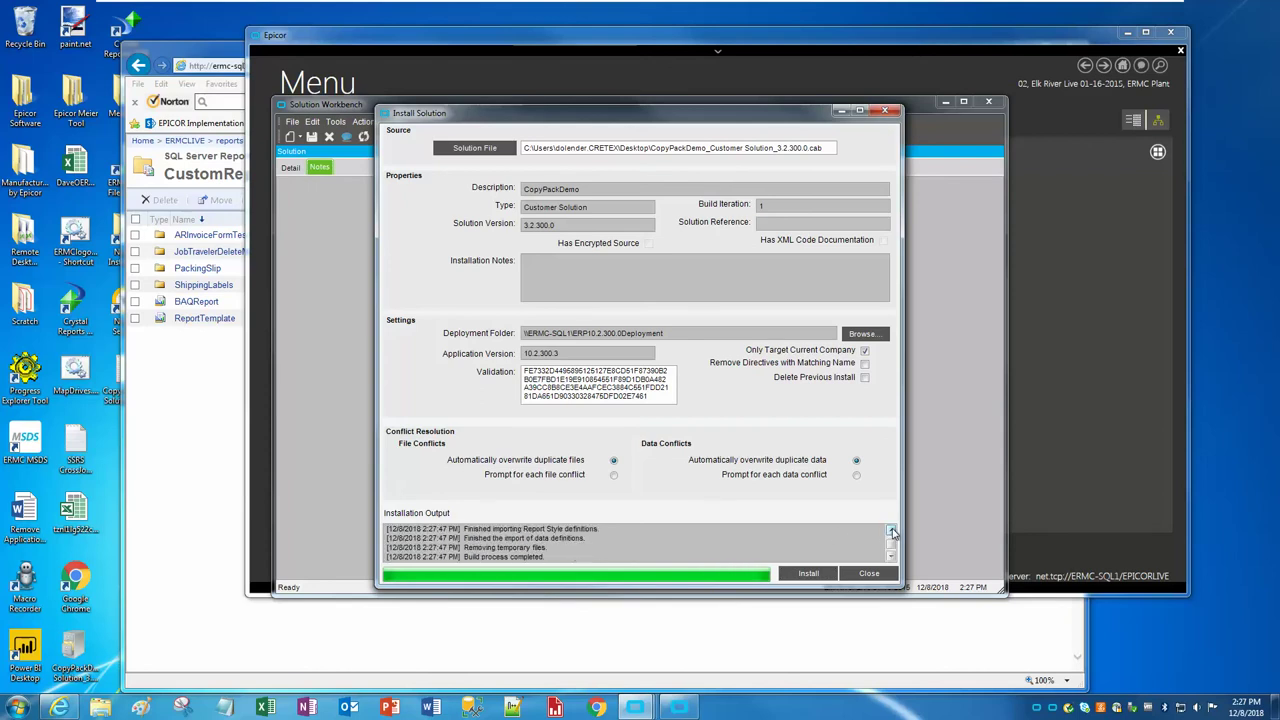
Review the reinstallation output for the report style and RDL imports, then close the installer and Solution Workbench
scroll(893, 533, "up", 5)
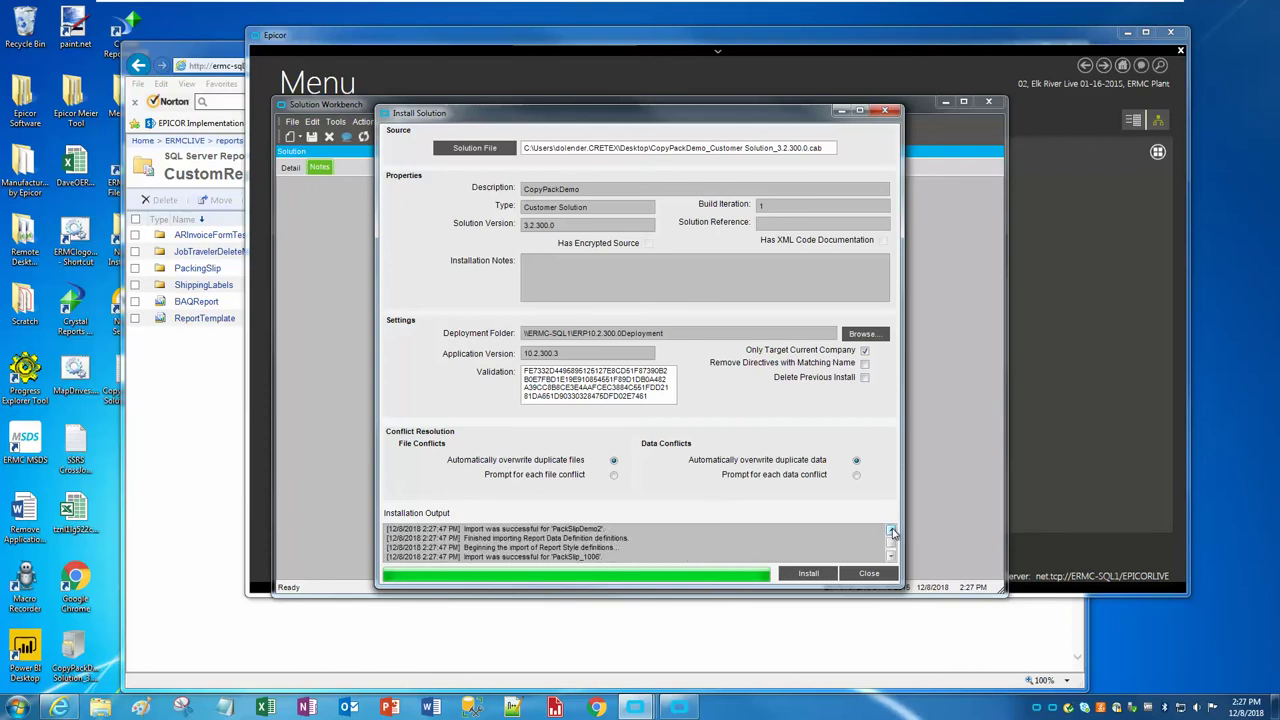
left_click(892, 557)
left_click(892, 557)
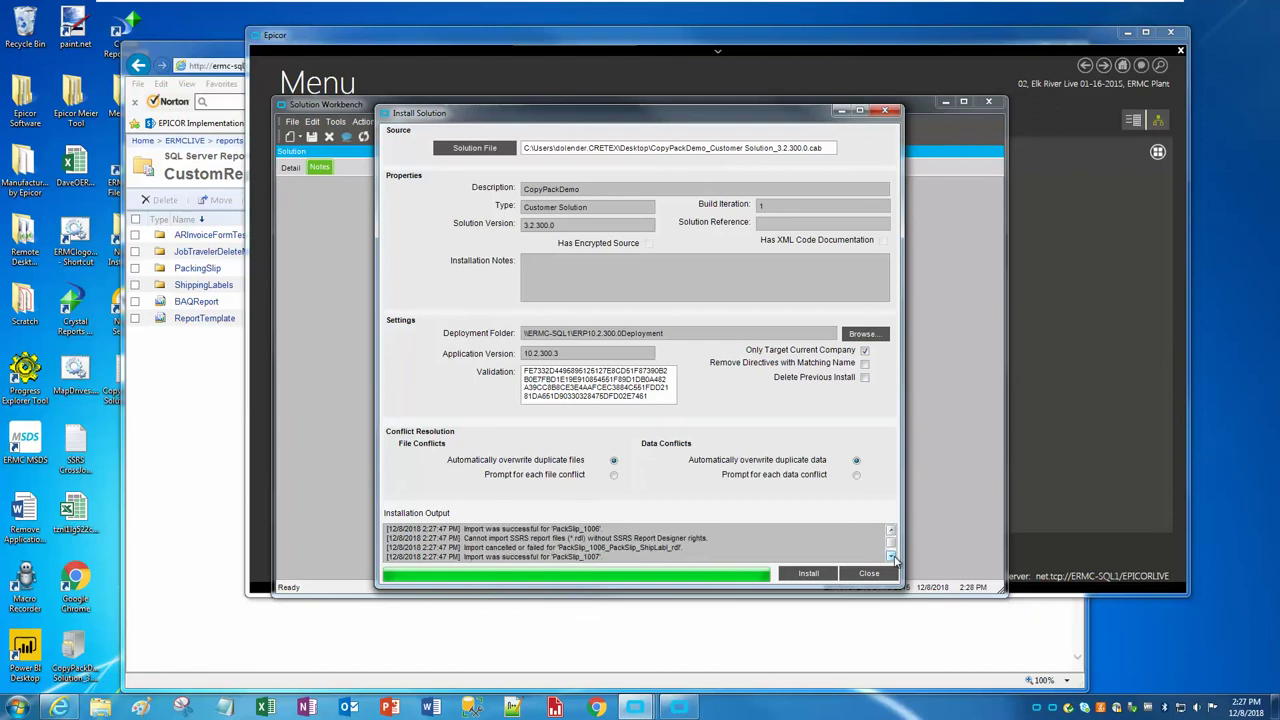
left_click(892, 557)
left_click(892, 557)
left_click(892, 557)
left_click(892, 557)
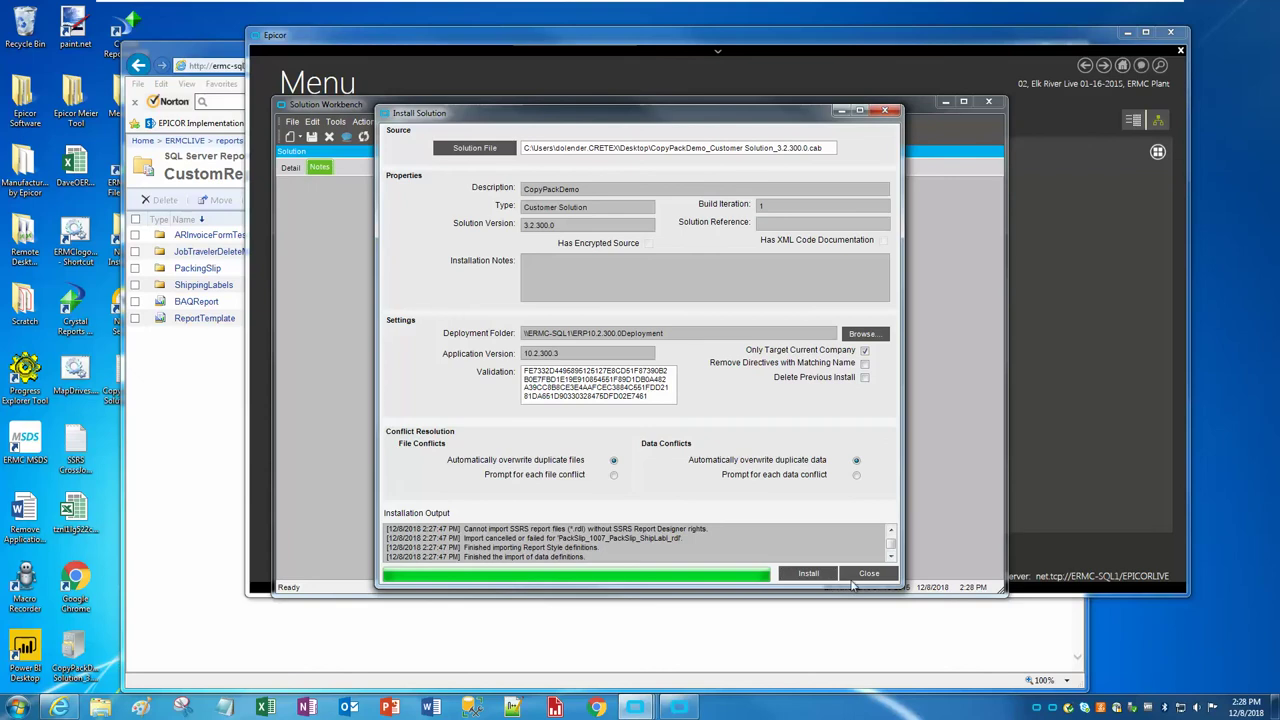
left_click(869, 573)
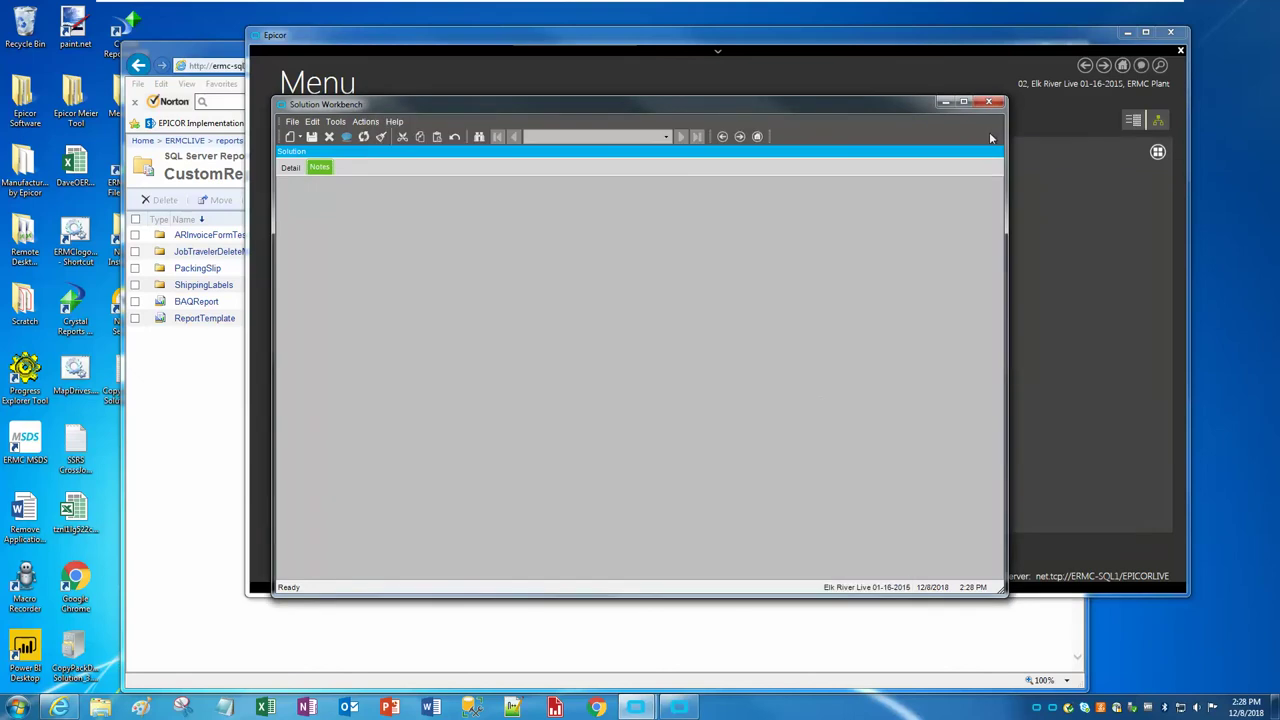
left_click(989, 102)
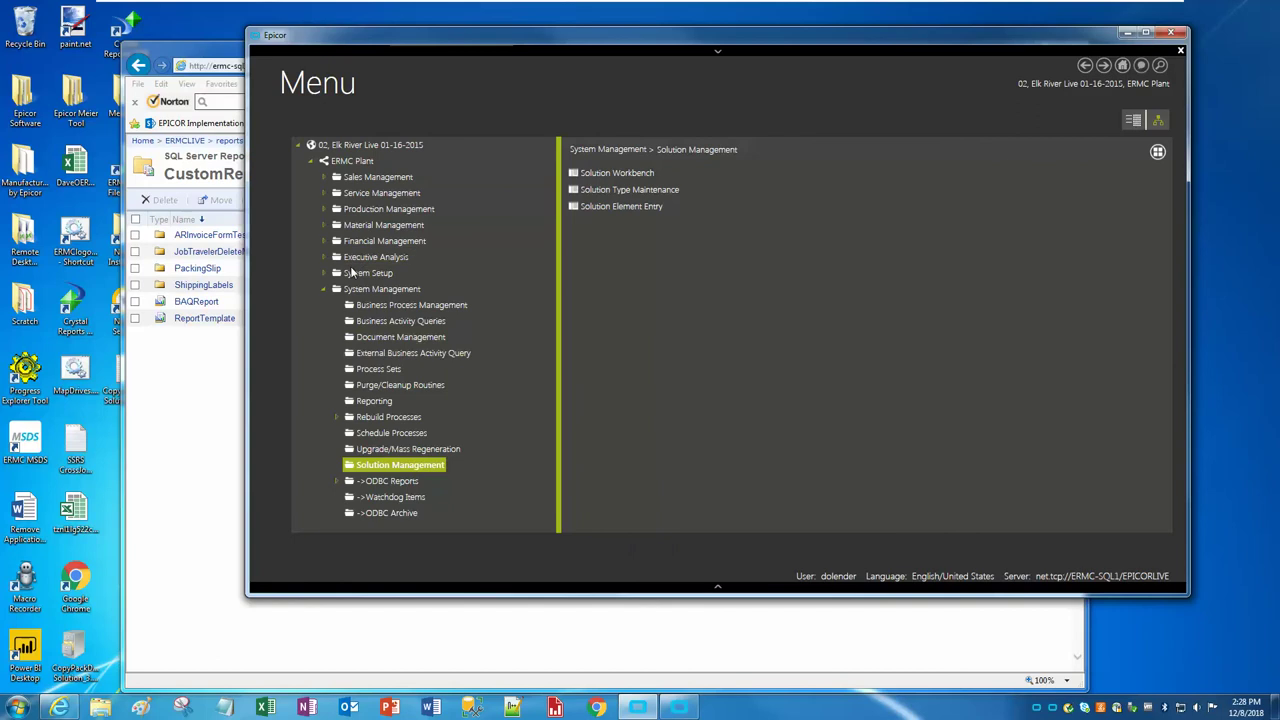
Open User Account Security Maintenance from System Setup's Security Maintenance and load the current user's account by user ID
left_click(355, 274)
left_click(420, 289)
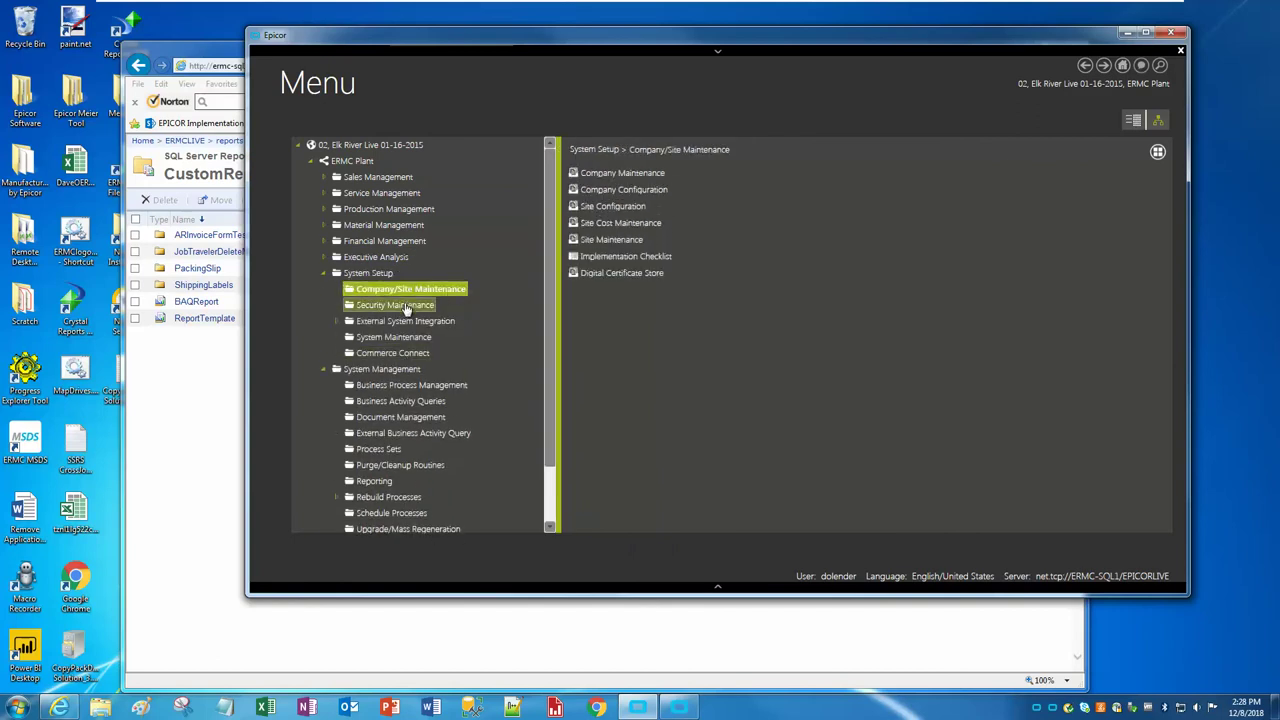
left_click(406, 309)
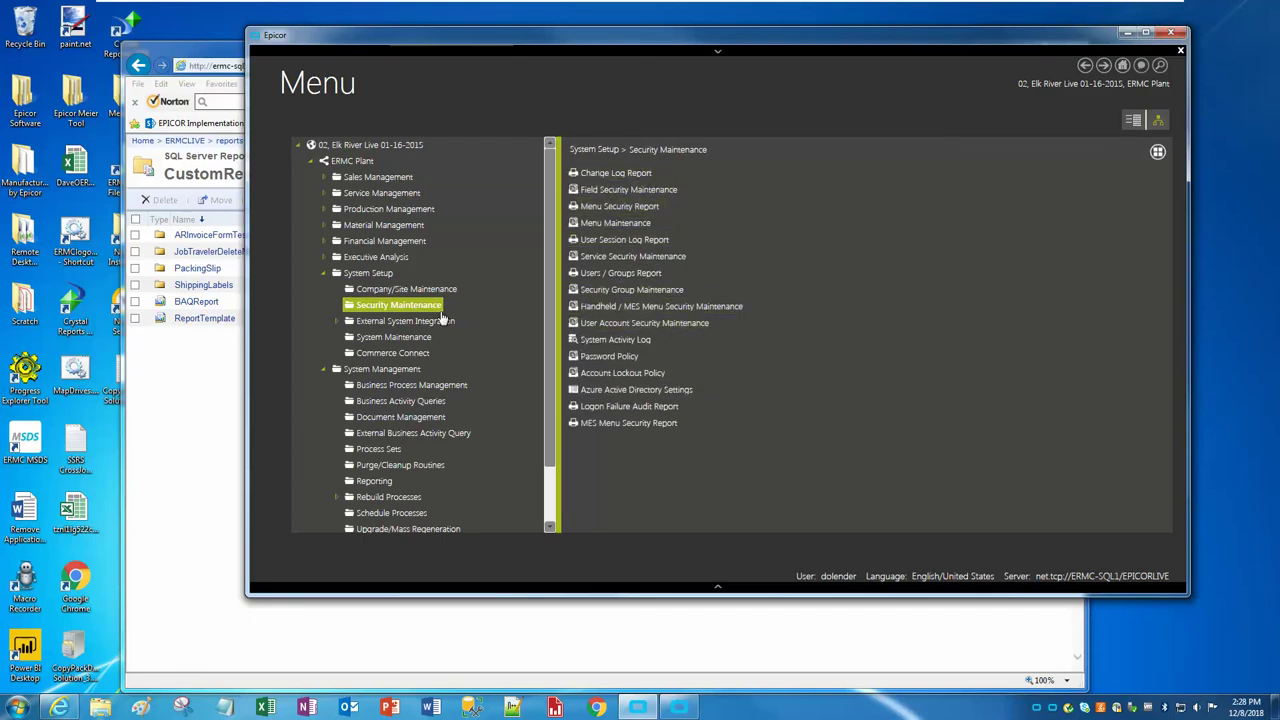
left_click(412, 338)
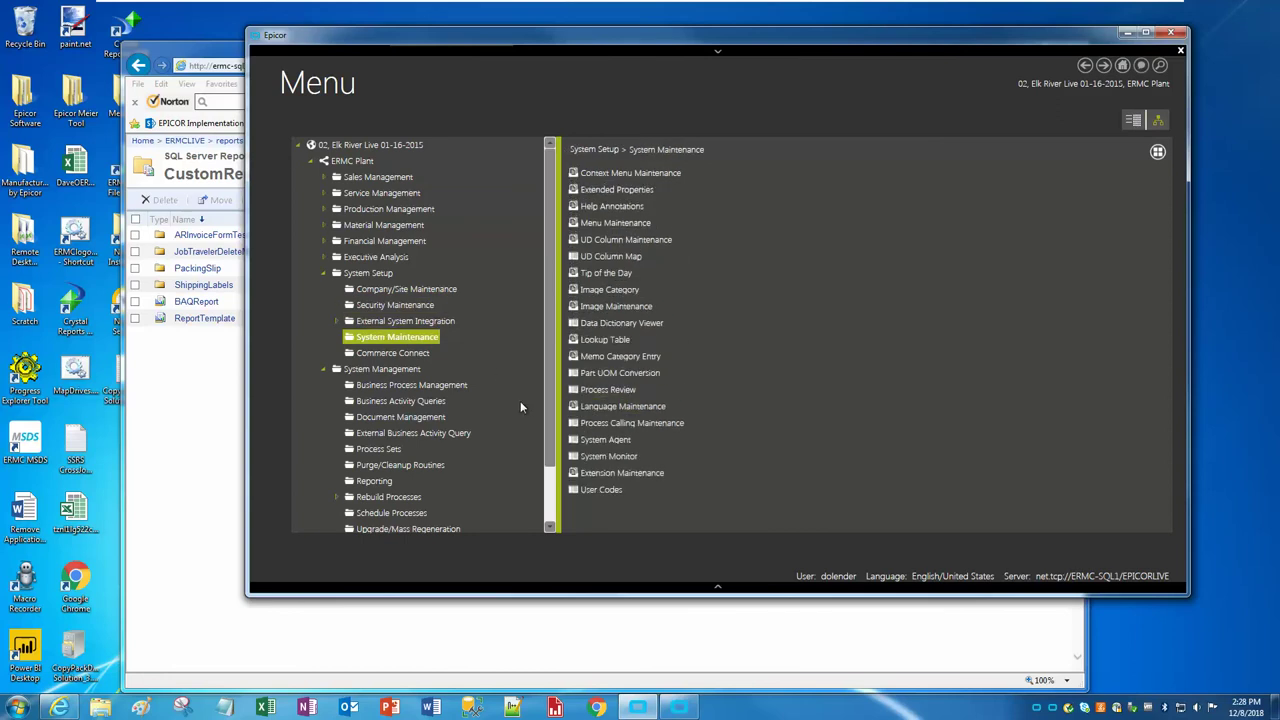
left_click(420, 306)
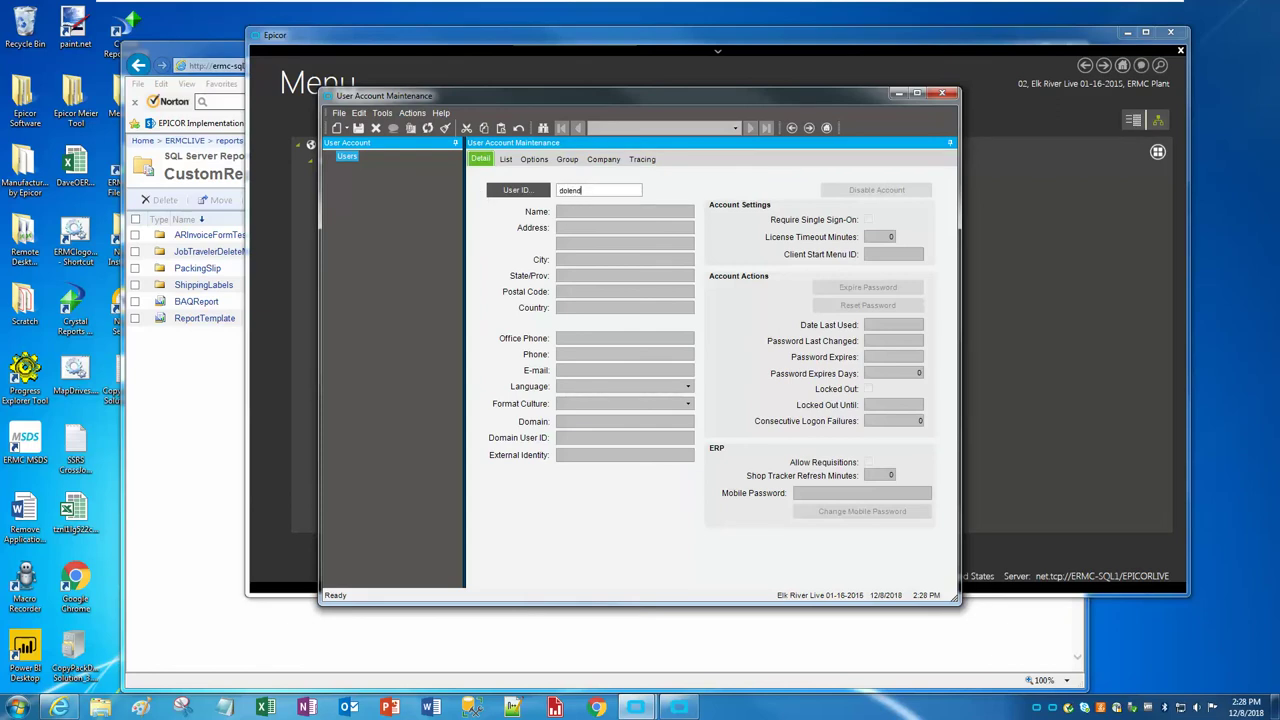
key("Tab")
Enable the SSRS Report Designer option for the loaded user account, save it, and close User Account Maintenance
left_click(534, 159)
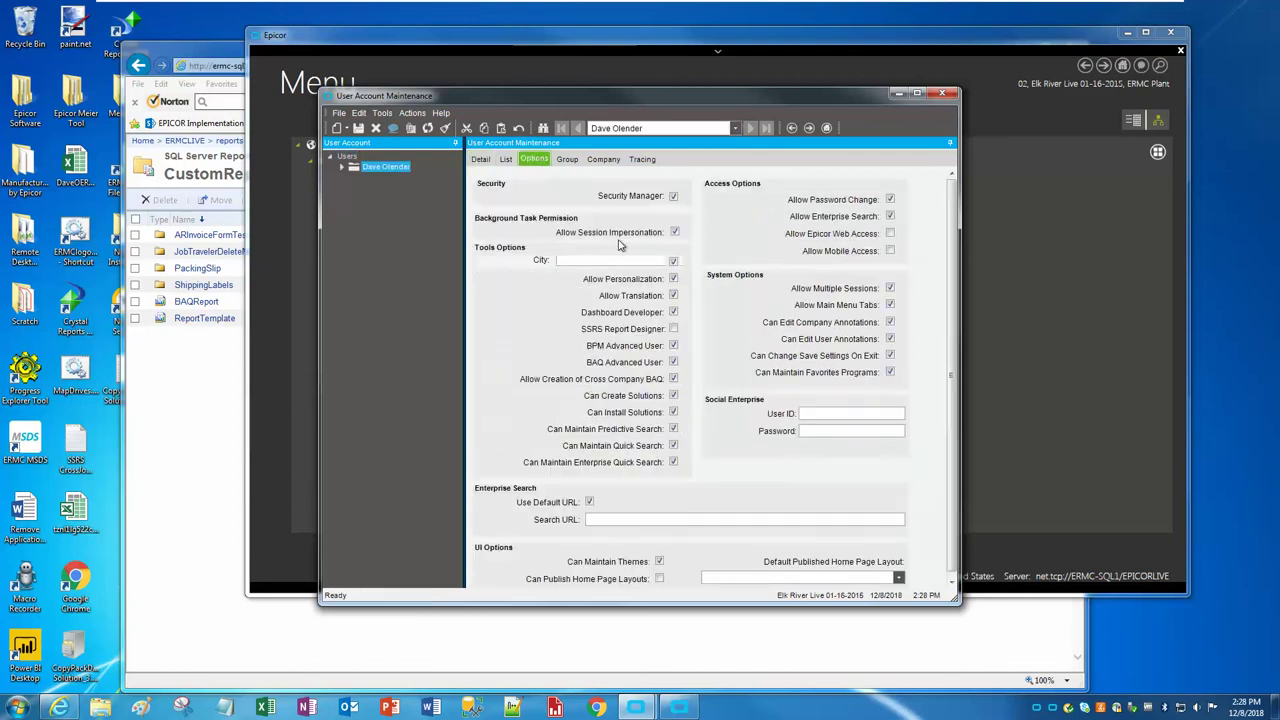
left_click(673, 329)
left_click(358, 128)
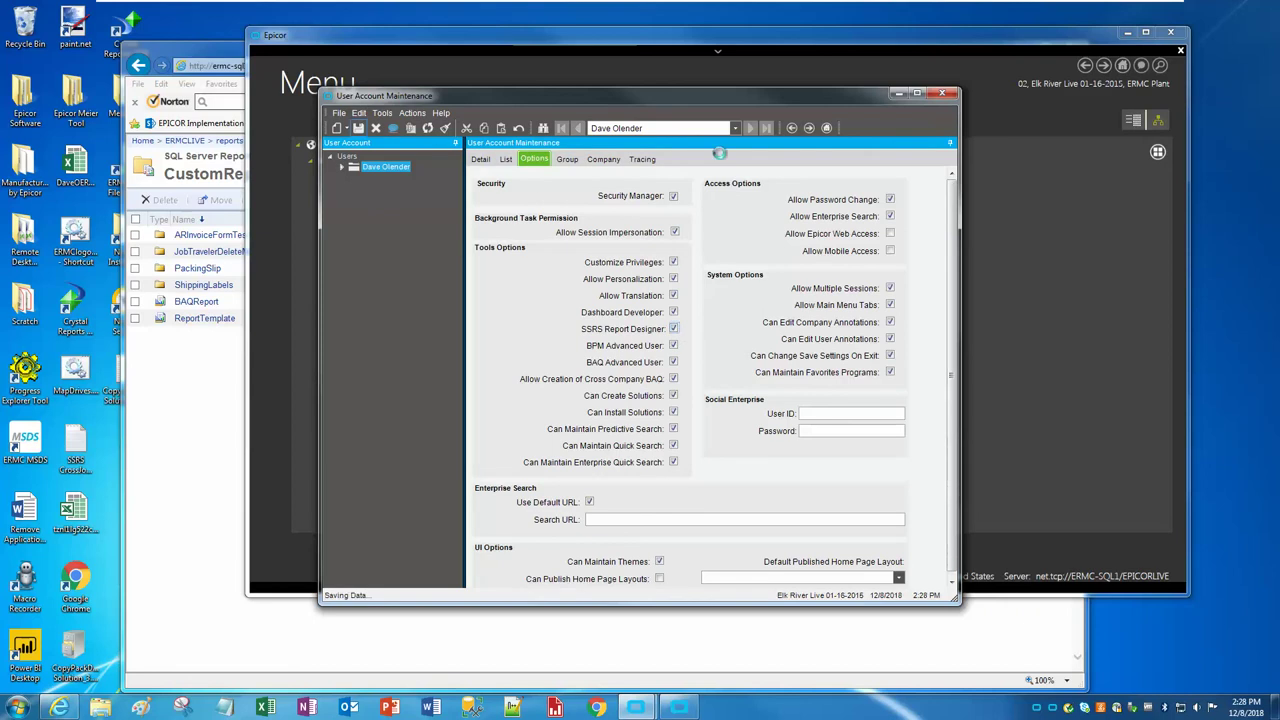
left_click(941, 93)
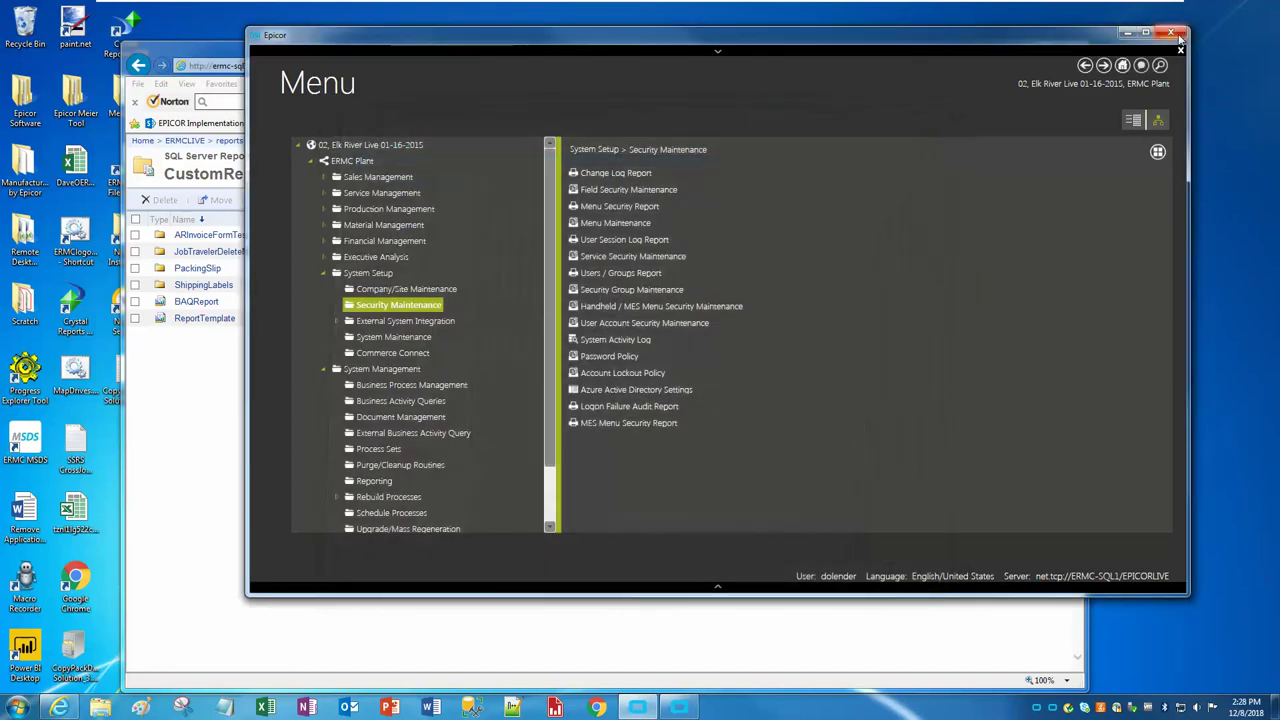
Close the live Epicor client and relaunch it with the EPICORLIVE Environment shortcut in the Epicor Software folder's ermc-sql1 subfolder
left_click(1177, 35)
left_click(1042, 46)
double_click(25, 100)
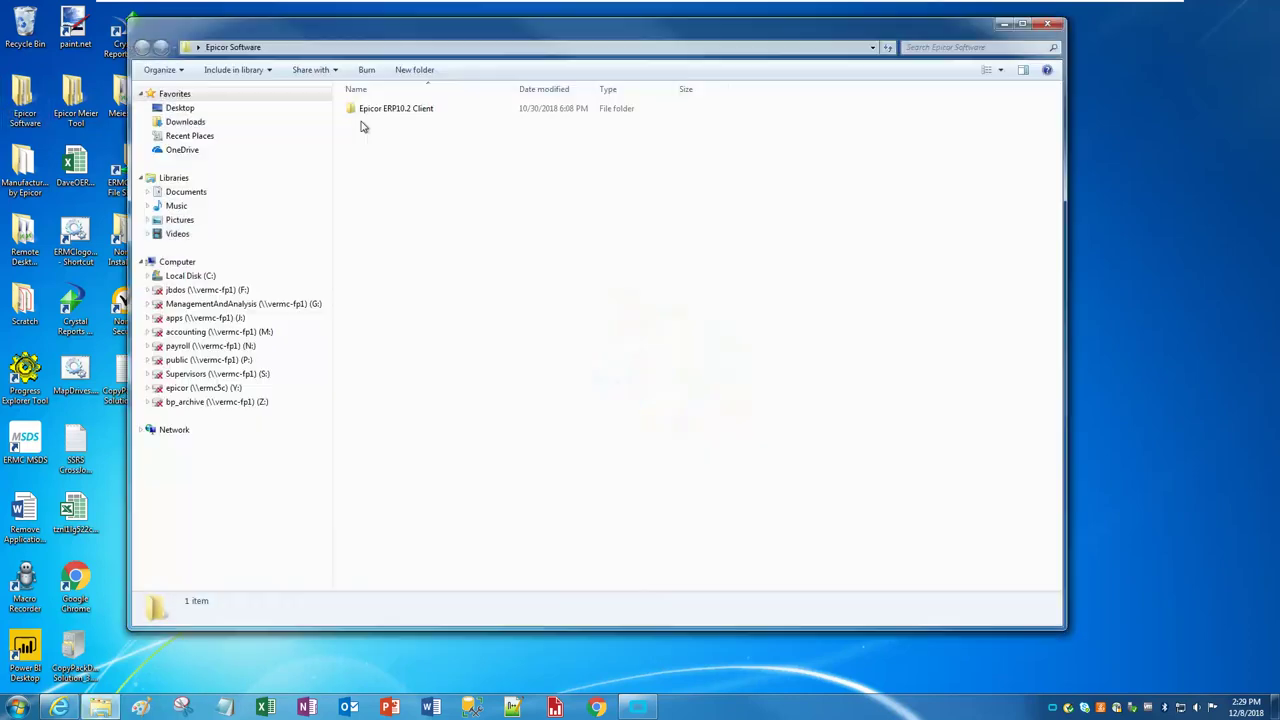
double_click(366, 113)
double_click(366, 113)
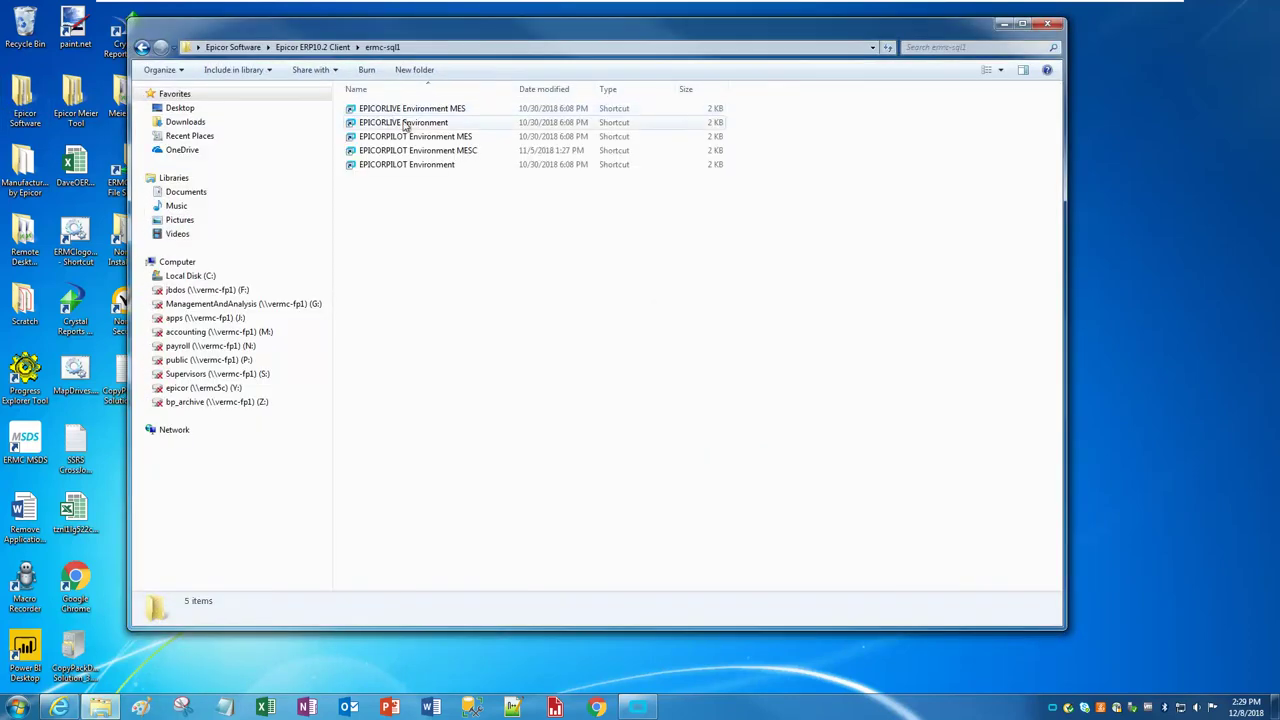
double_click(405, 123)
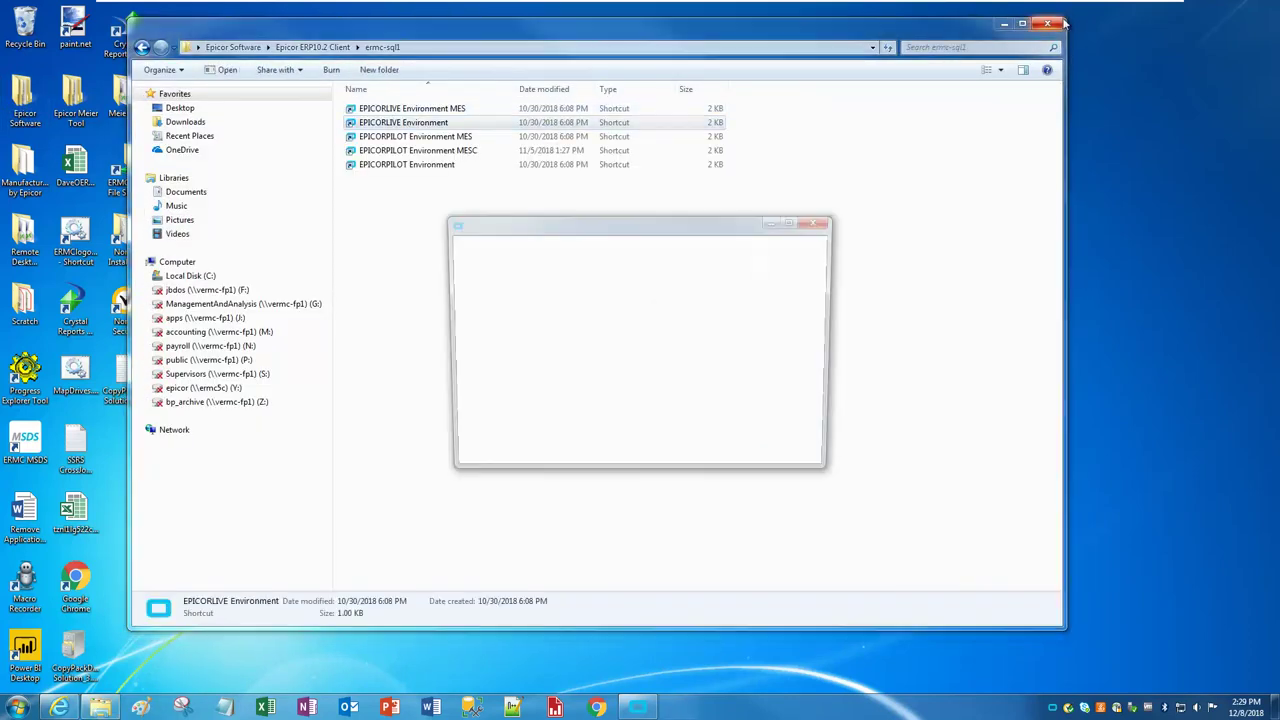
Close the shortcut folder window and log in to live Epicor with the account password
left_click(1062, 22)
left_click(584, 369)
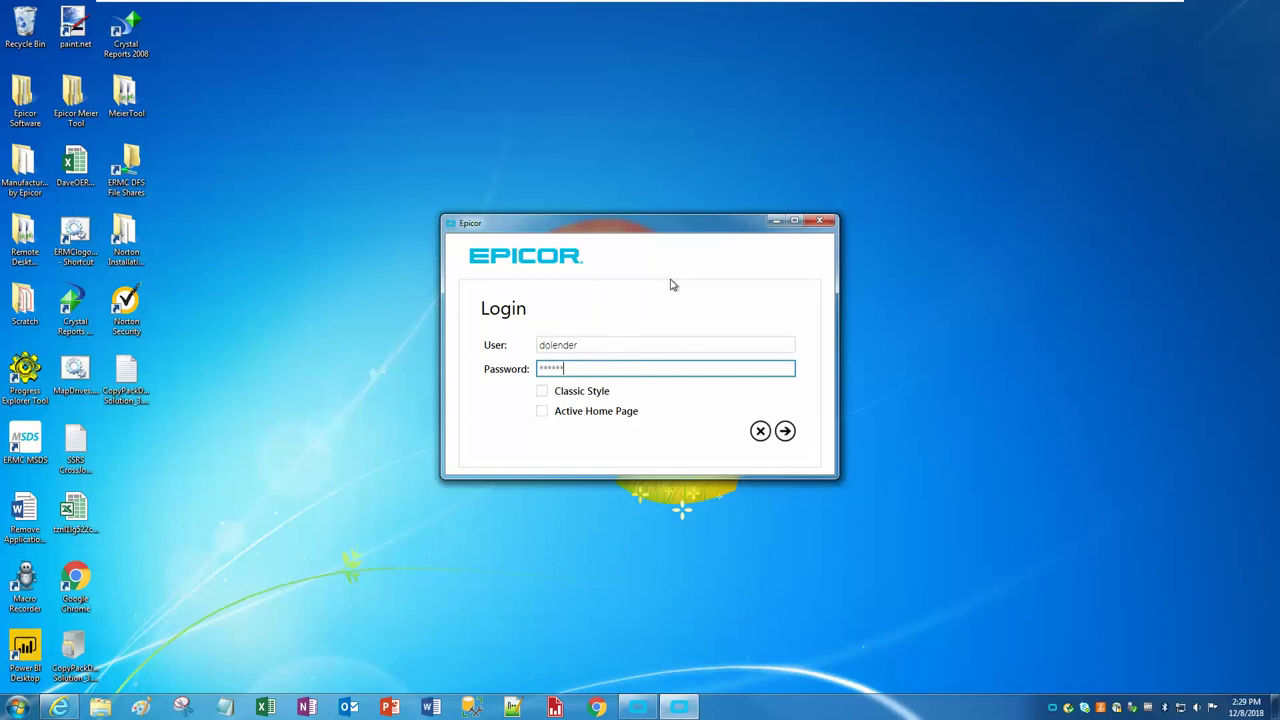
key("Return")
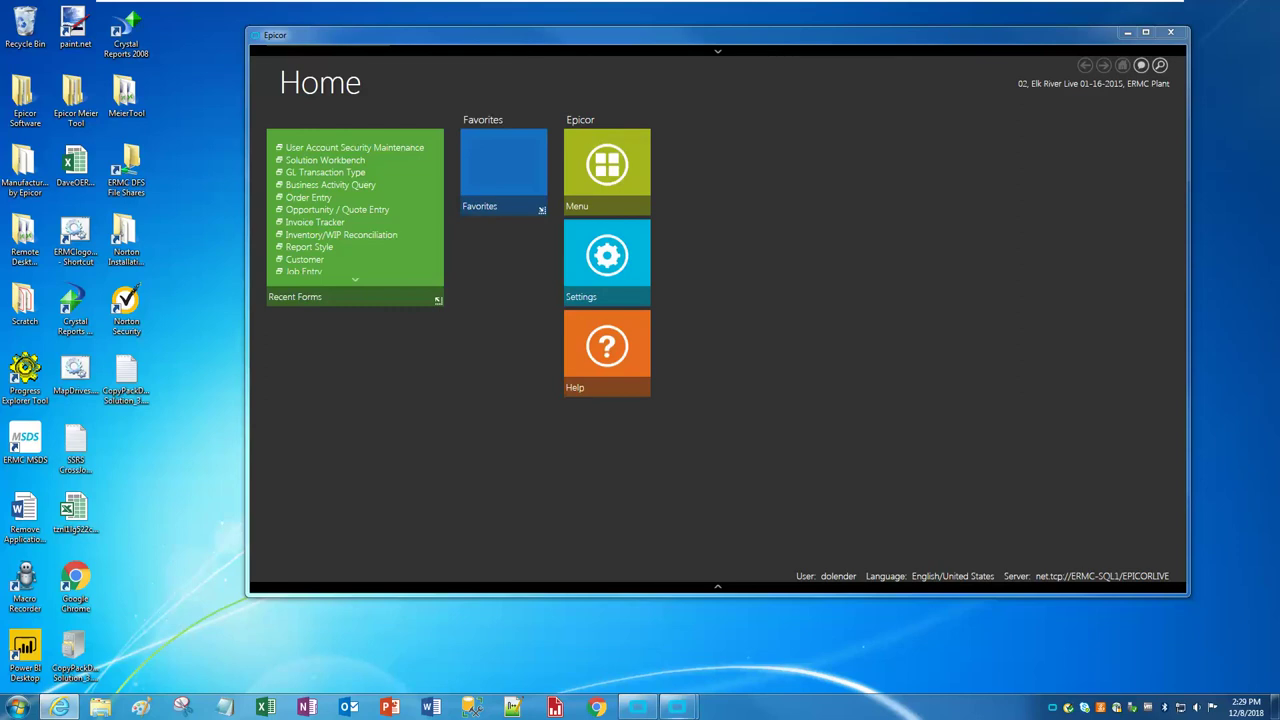
Open the Solution Workbench from System Management's Solution Management folder in live Epicor
left_click(593, 150)
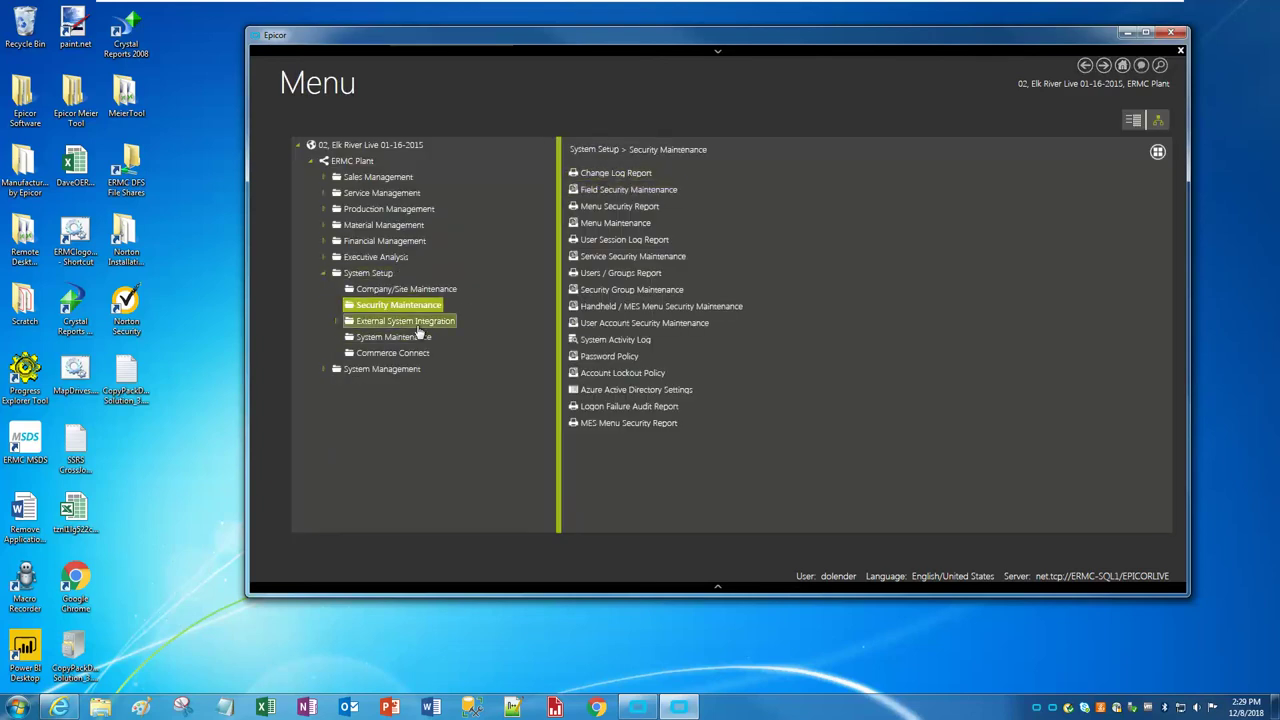
left_click(383, 370)
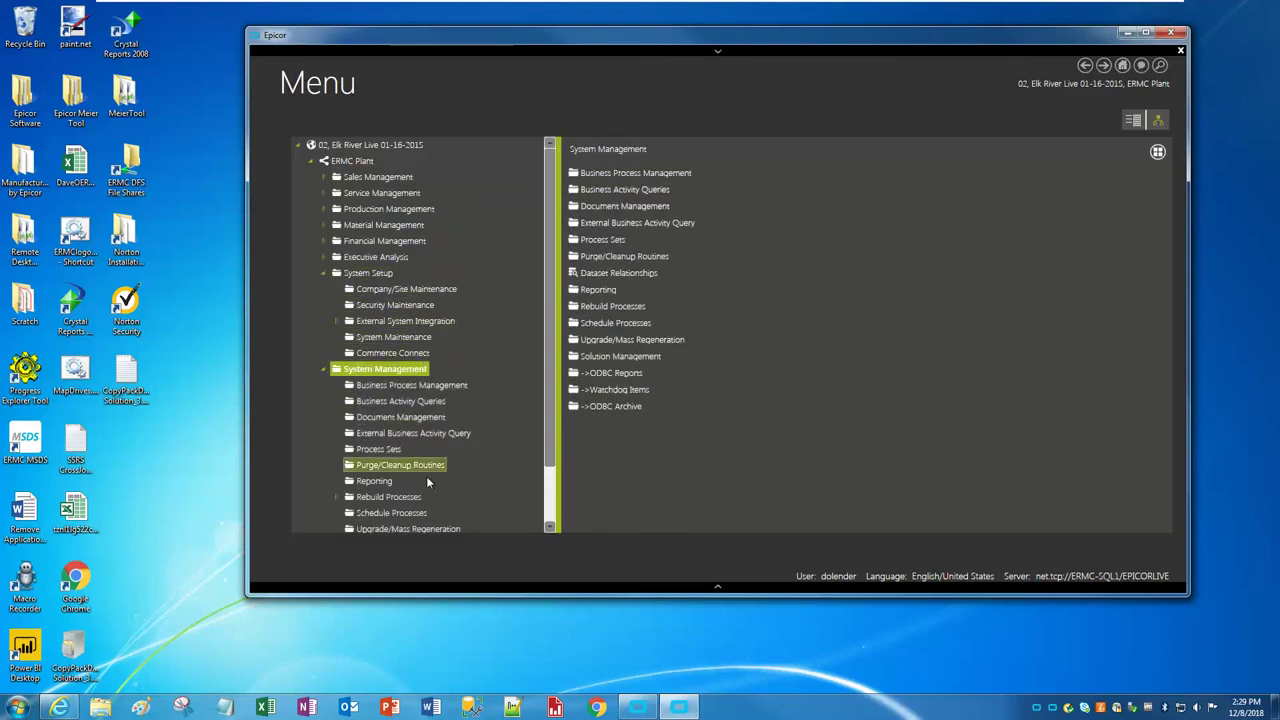
scroll(466, 500, "down", 2)
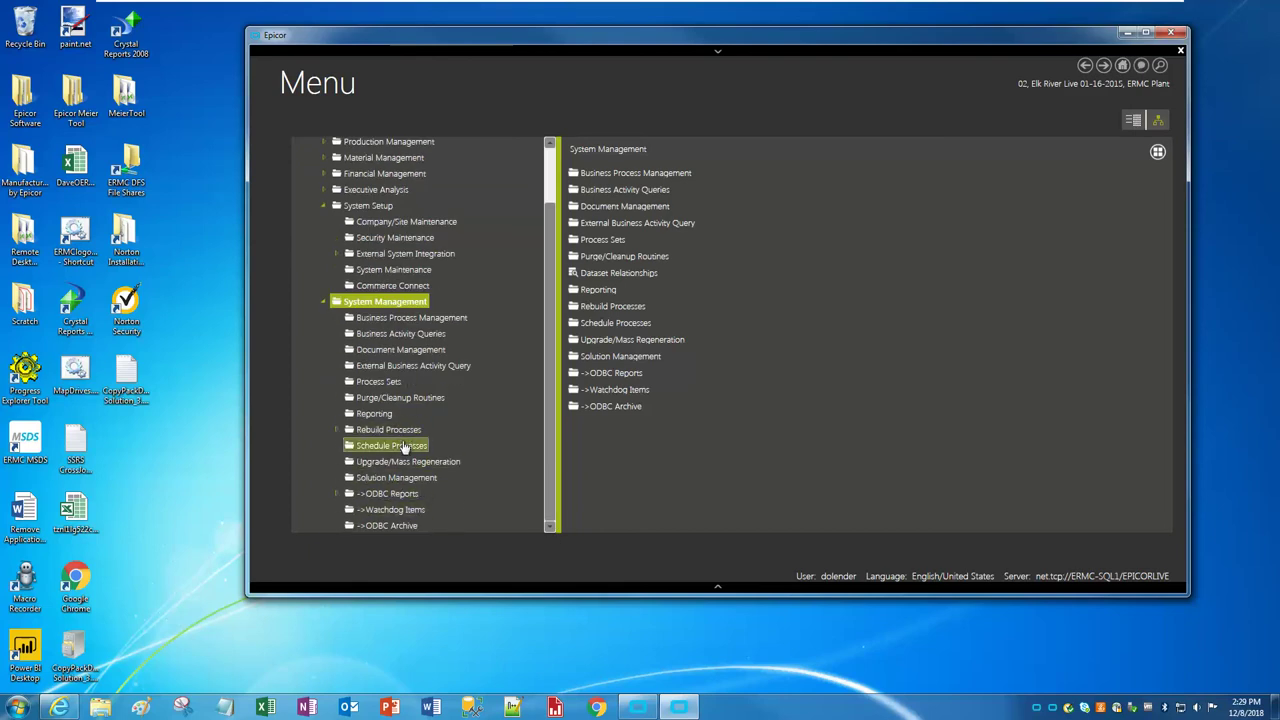
left_click(400, 478)
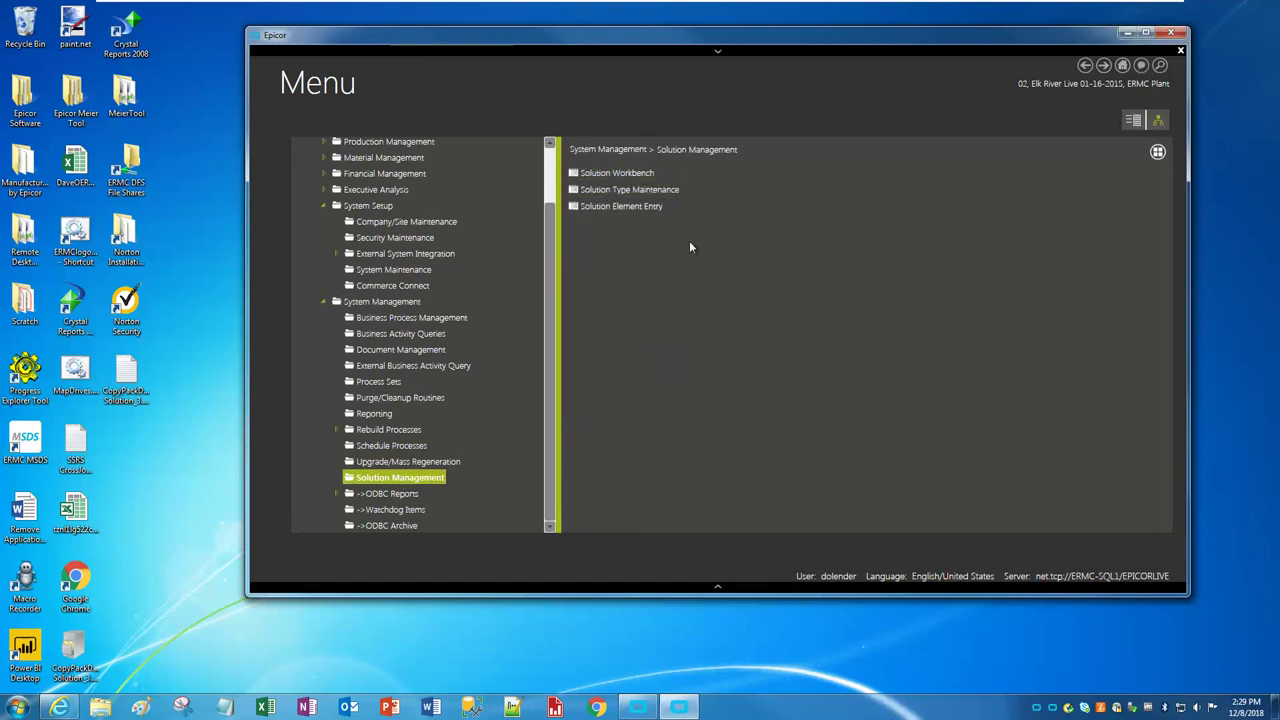
left_click(630, 207)
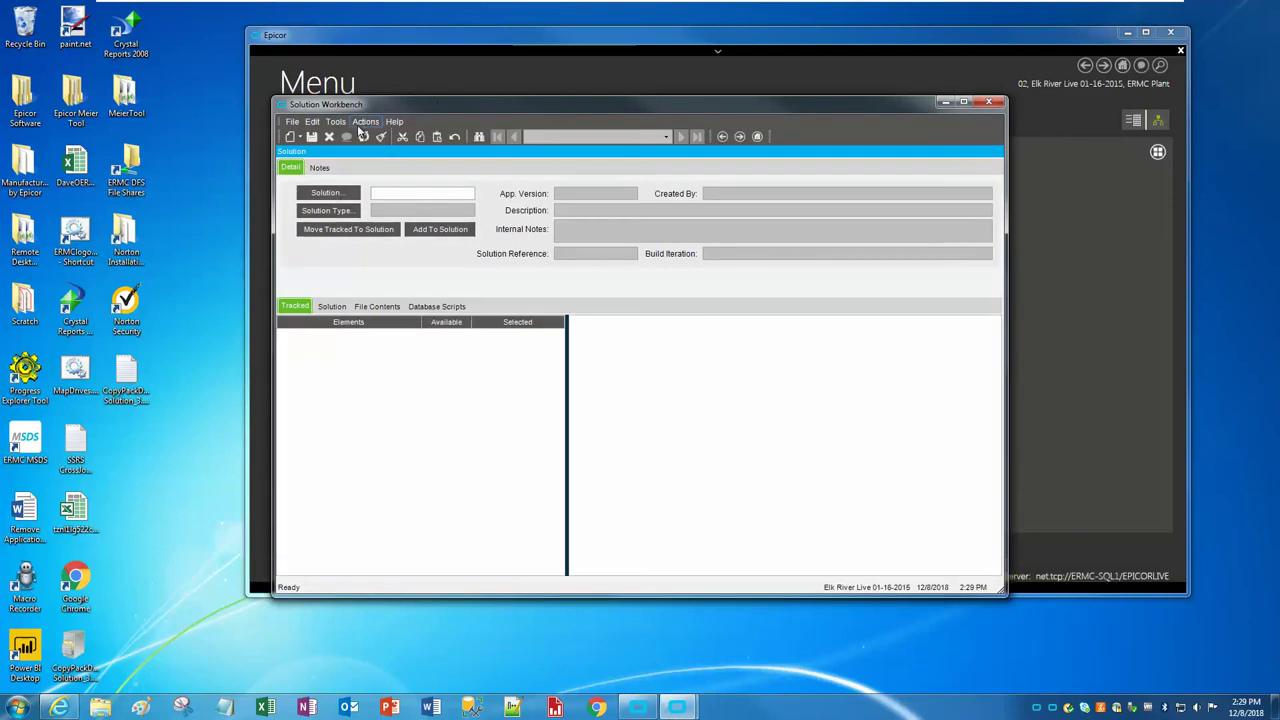
Start a solution installation and load CopyPackDemo_Customer Solution_3.2.300.0.cab from the desktop, accepting the overwrite of the same build
left_click(365, 121)
left_click(386, 155)
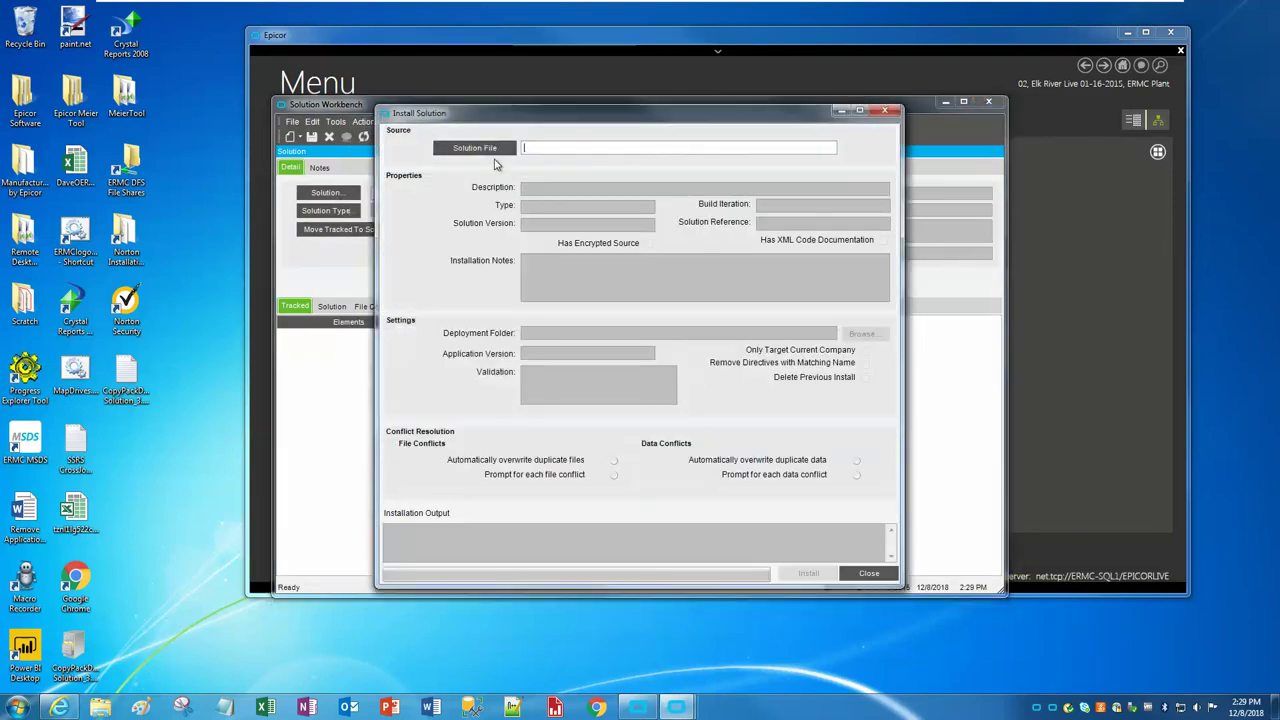
left_click(628, 148)
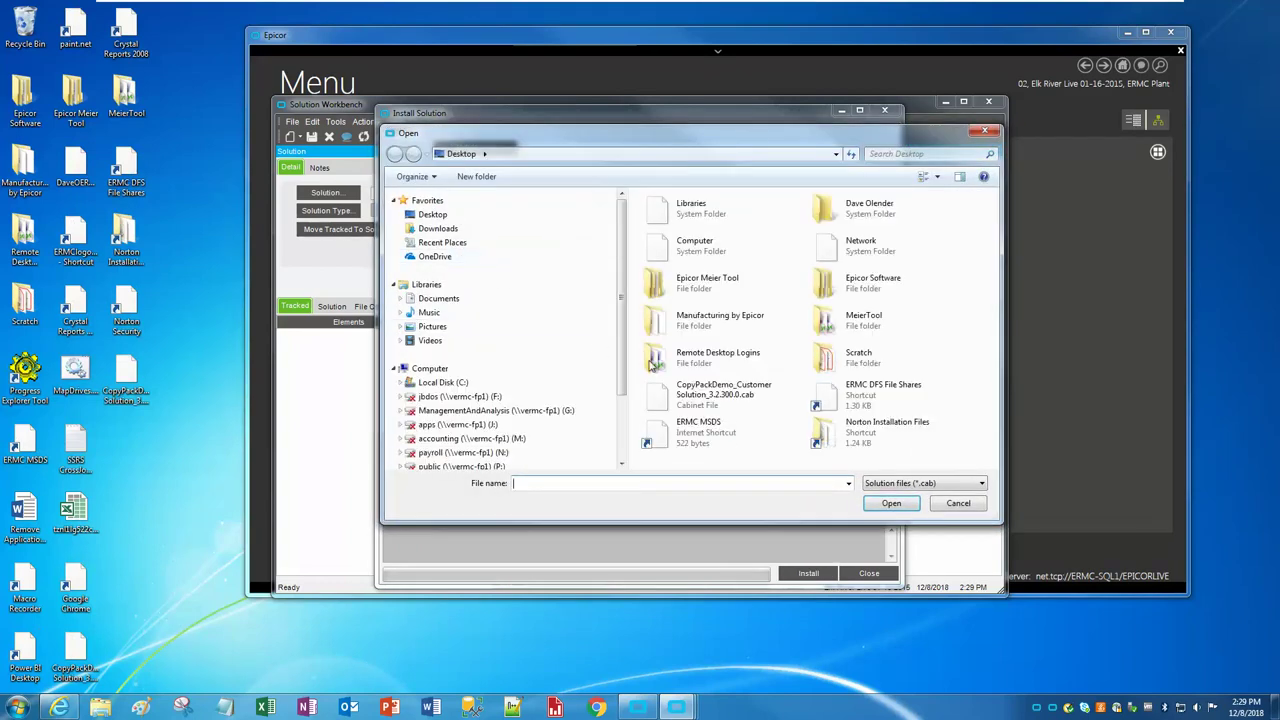
double_click(694, 391)
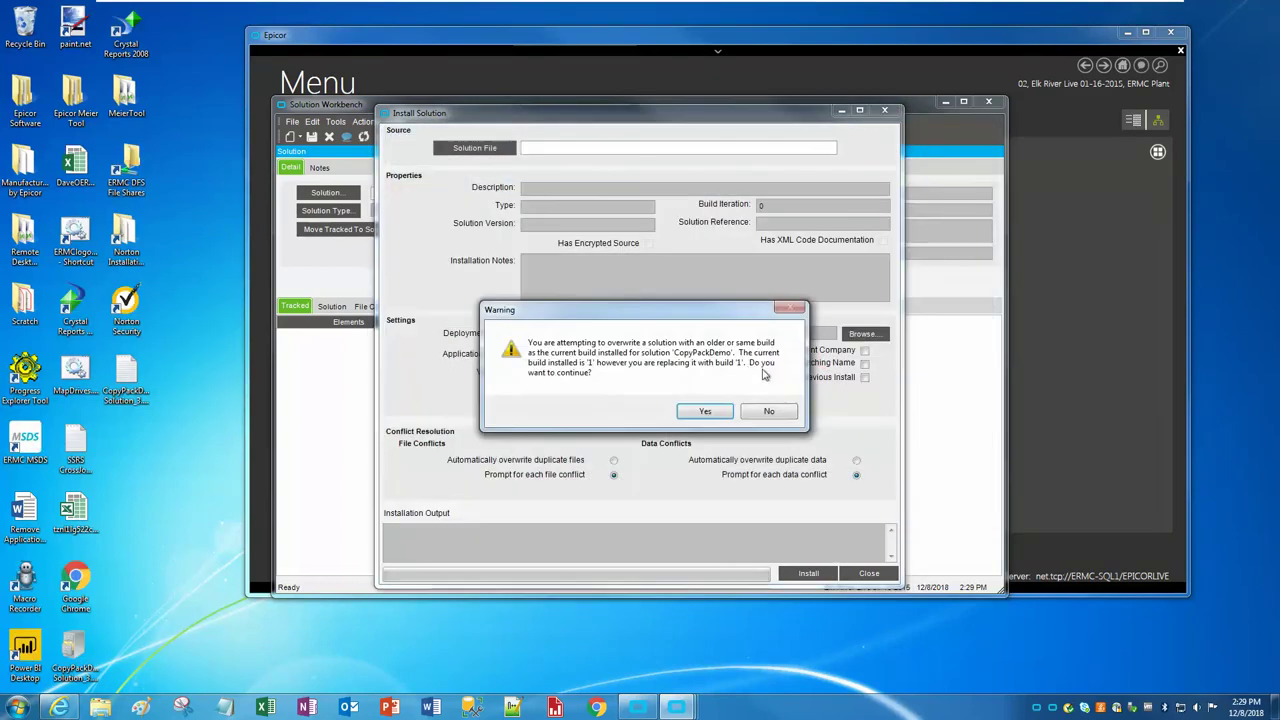
left_click(706, 414)
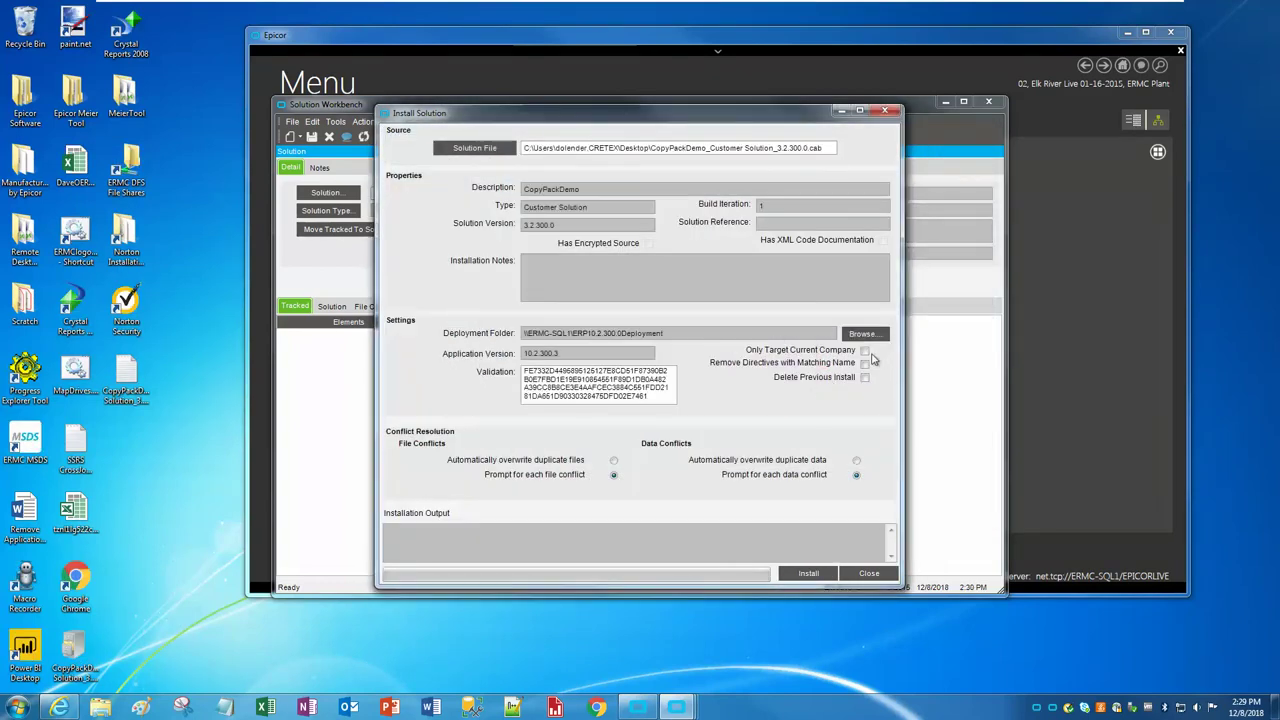
Install the solution for the current company only, with duplicate files and duplicate data overwritten automatically
left_click(614, 460)
left_click(857, 460)
left_click(800, 574)
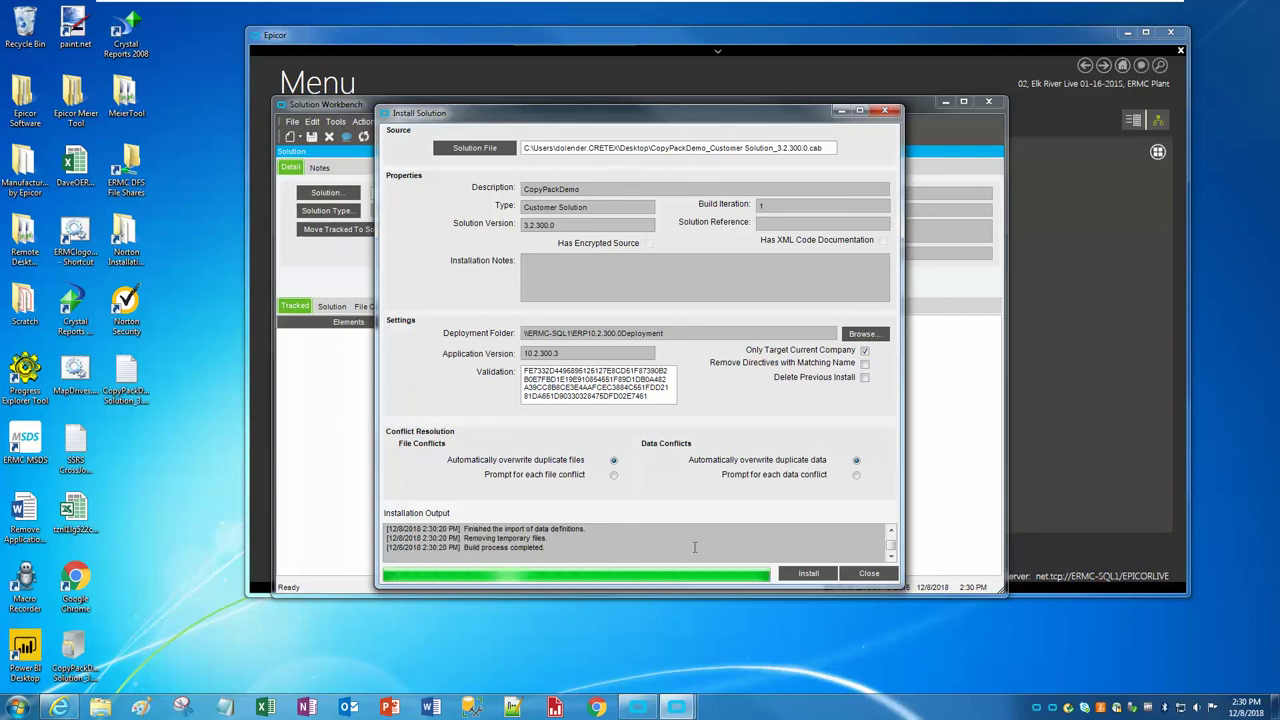
Review the installation output for the data definition and report style imports, and close Install Solution and the Solution Workbench
left_click(891, 531)
left_click(891, 531)
left_click(891, 531)
left_click(891, 531)
left_click(891, 531)
left_click(891, 531)
left_click(891, 531)
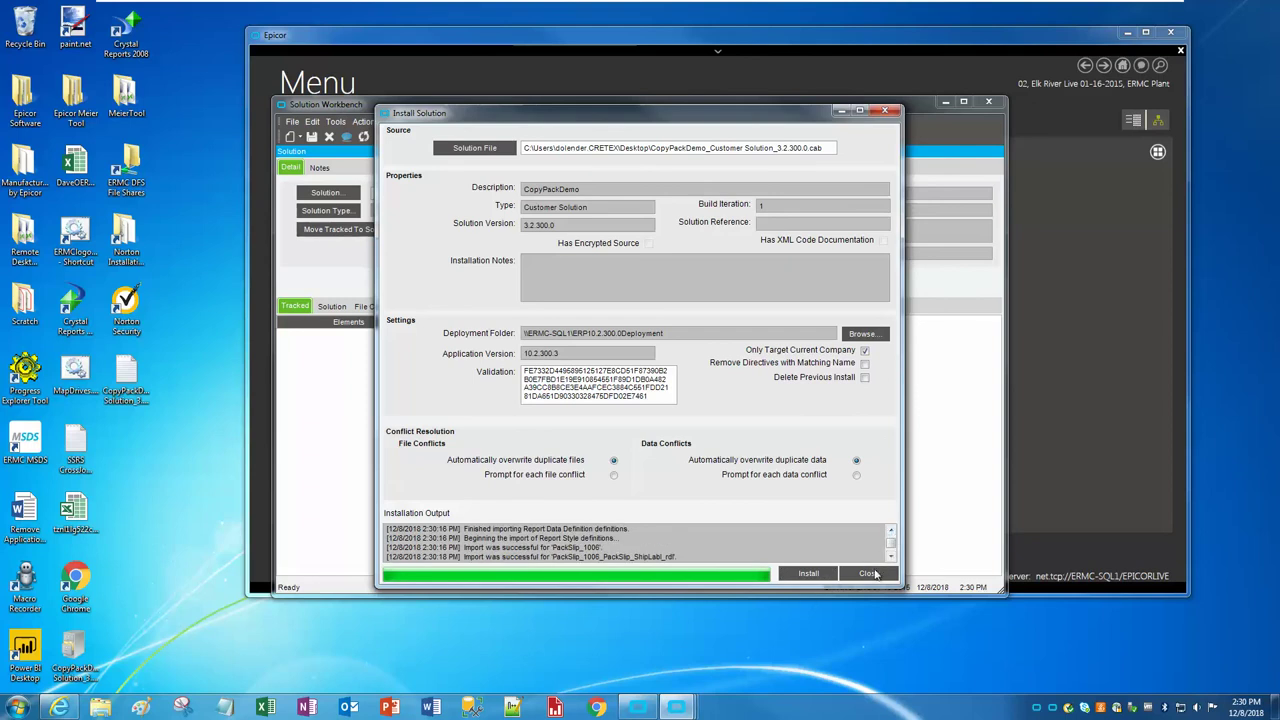
left_click(869, 573)
left_click(988, 101)
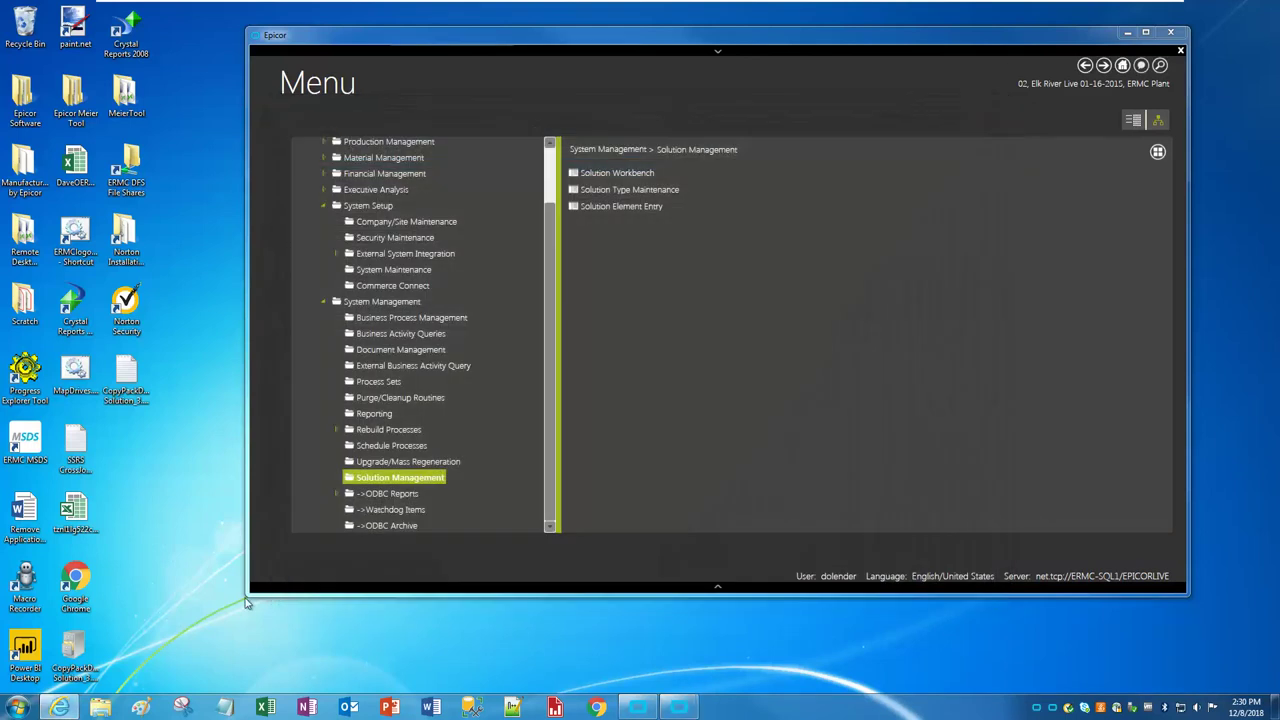
Switch to Report Manager in Internet Explorer and open the CustomReports folder under ERMCLIVE's reports folder
left_click(59, 707)
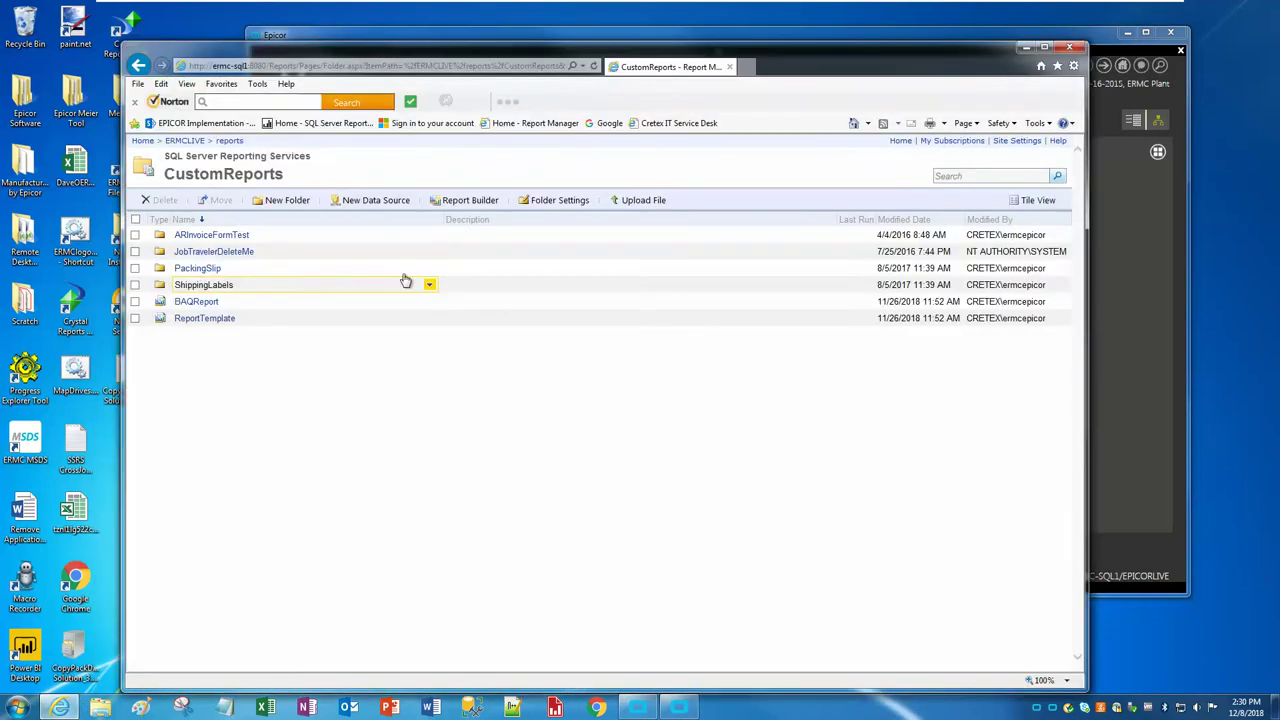
left_click(146, 140)
left_click(200, 252)
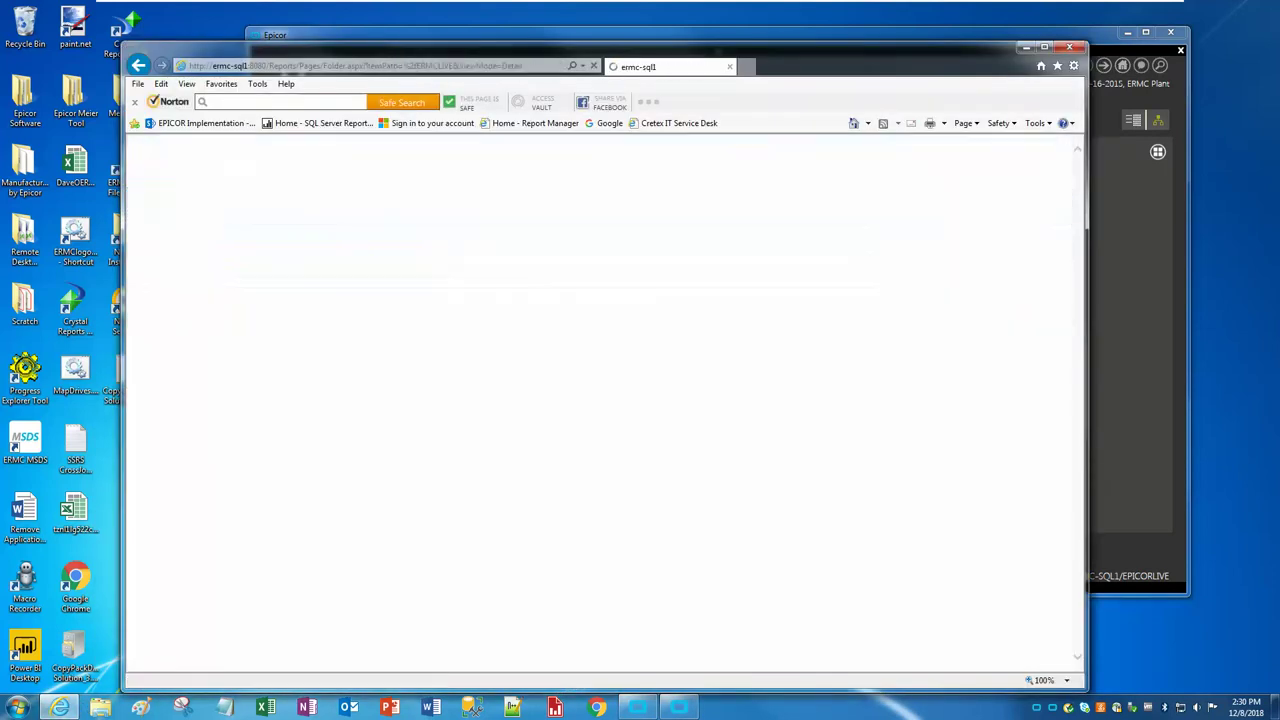
left_click(190, 253)
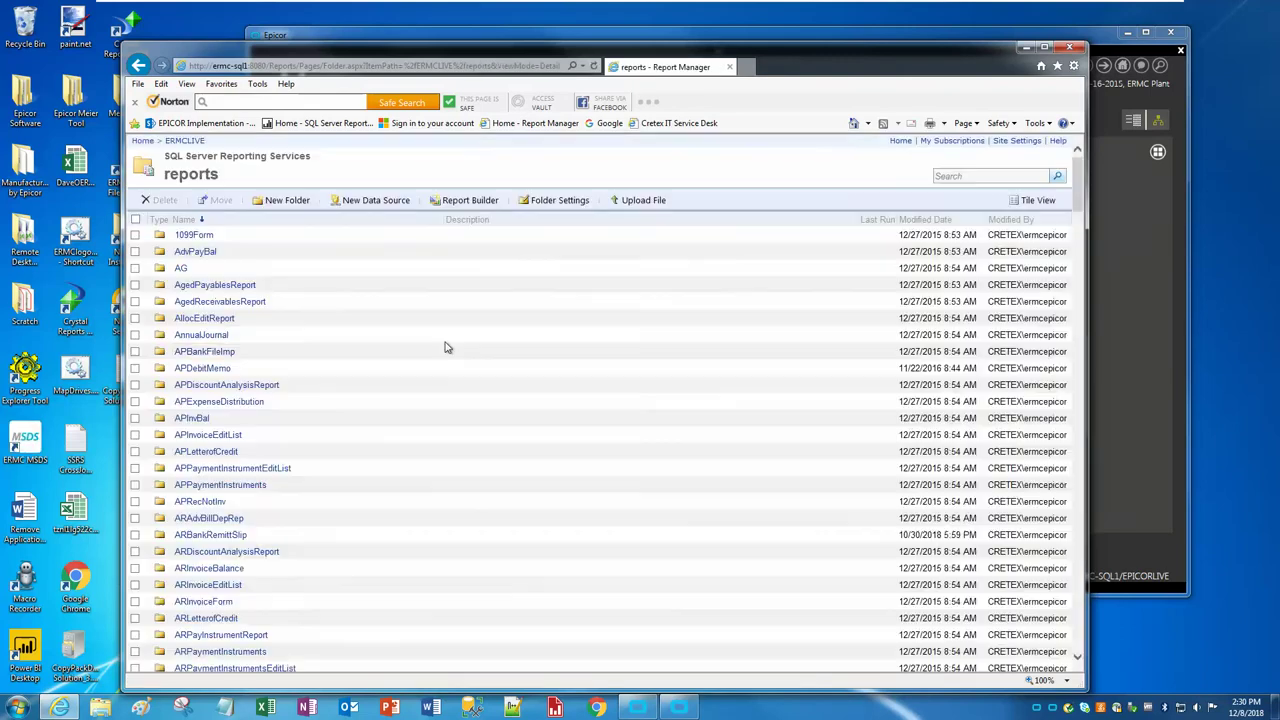
scroll(430, 420, "down", 3)
scroll(400, 467, "down", 10)
scroll(337, 520, "down", 3)
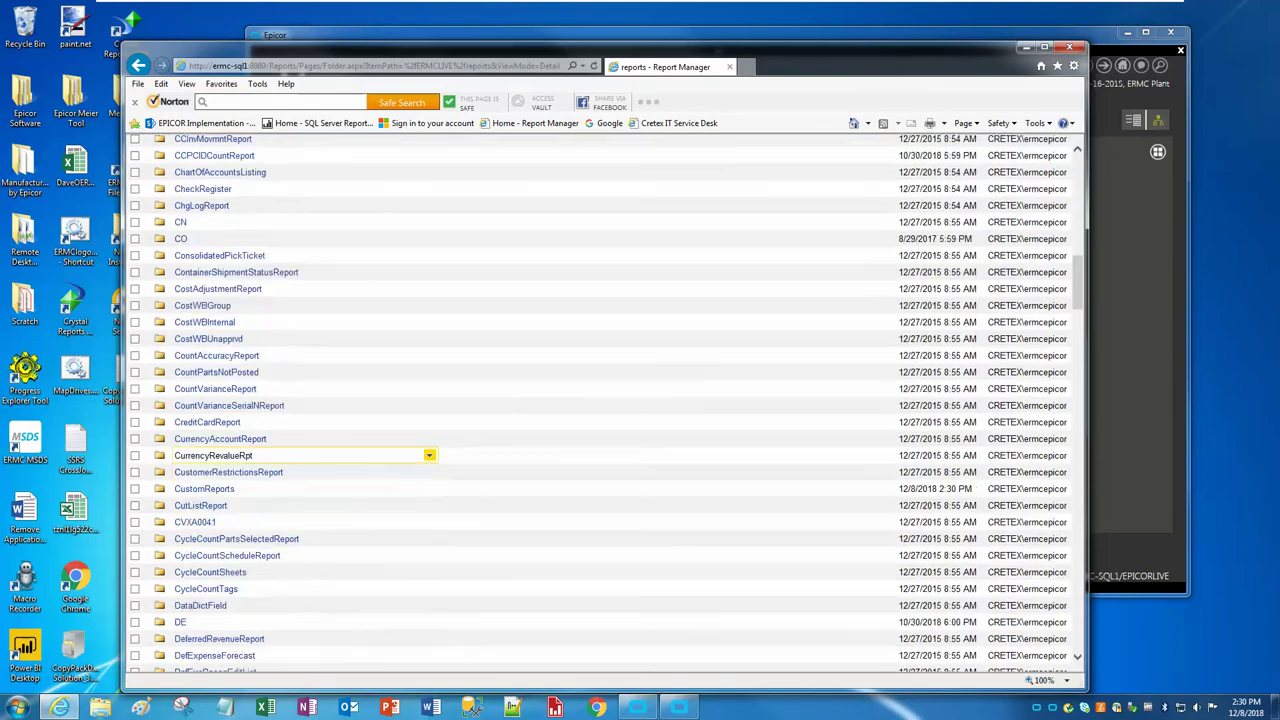
left_click(212, 389)
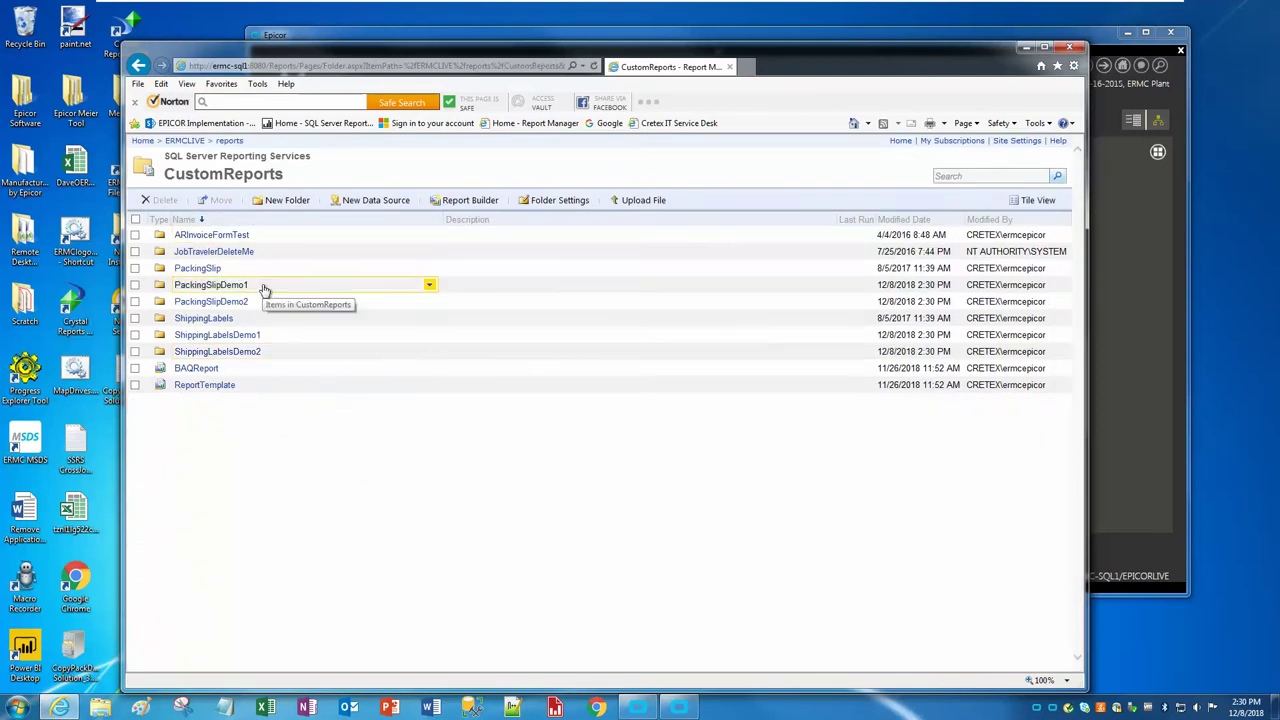
Check the deployed reports in the PackingSlipDemo1 and PackingSlipDemo2 folders and return to CustomReports
left_click(232, 288)
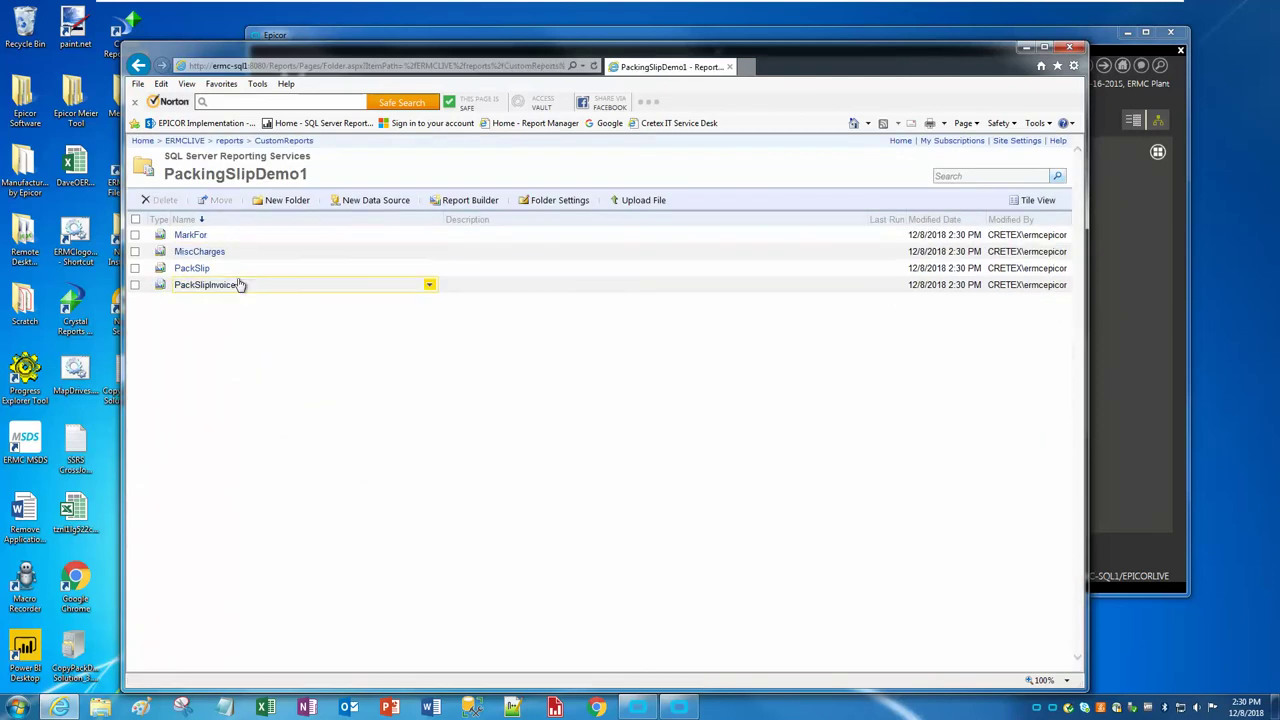
left_click(283, 141)
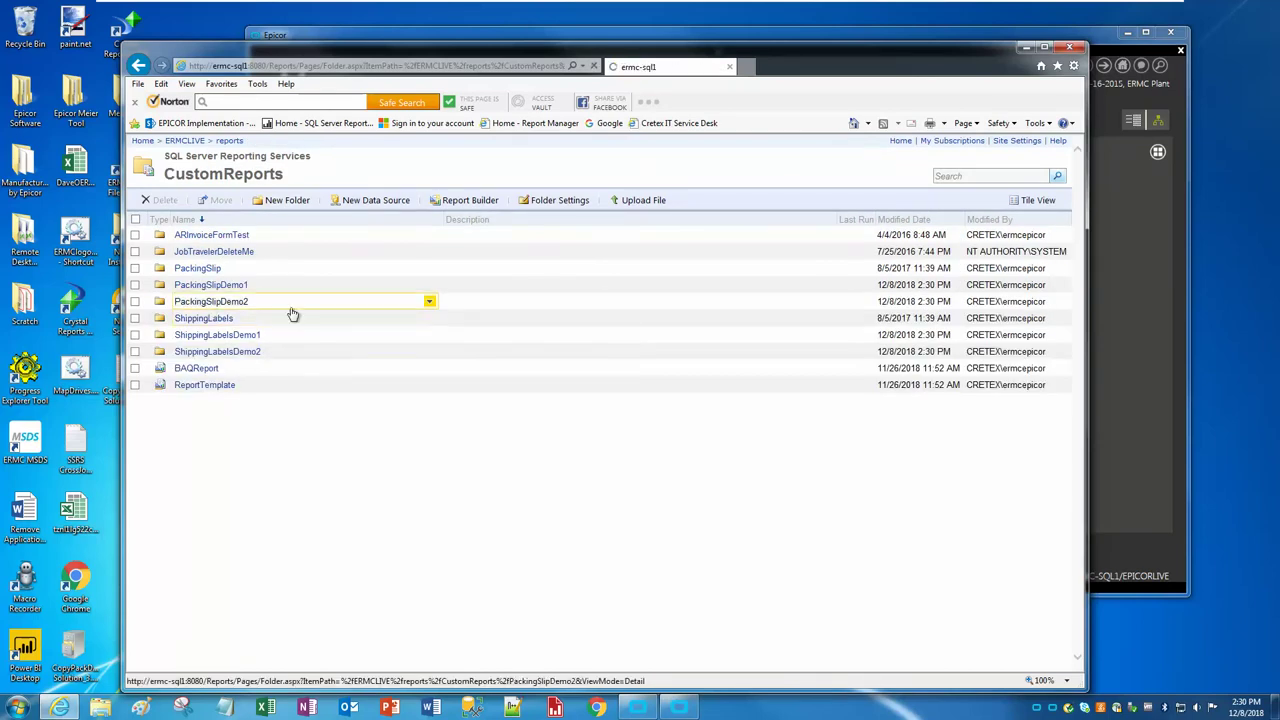
left_click(208, 302)
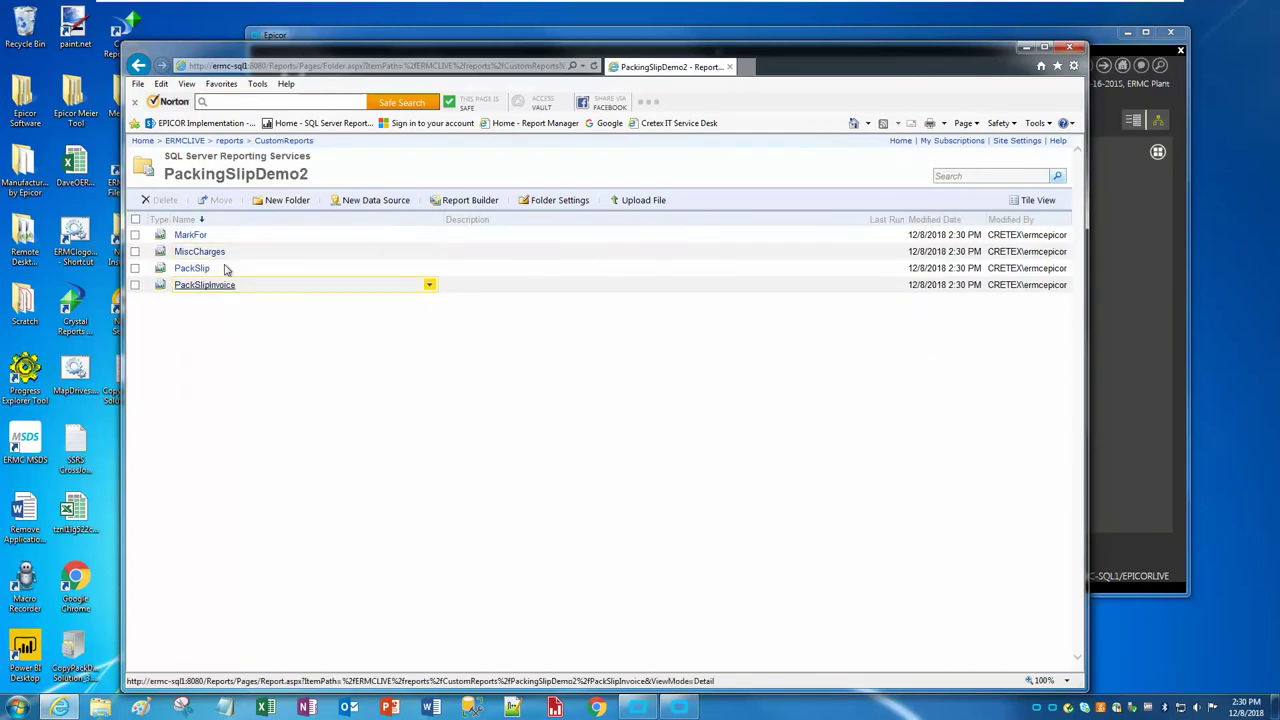
left_click(283, 141)
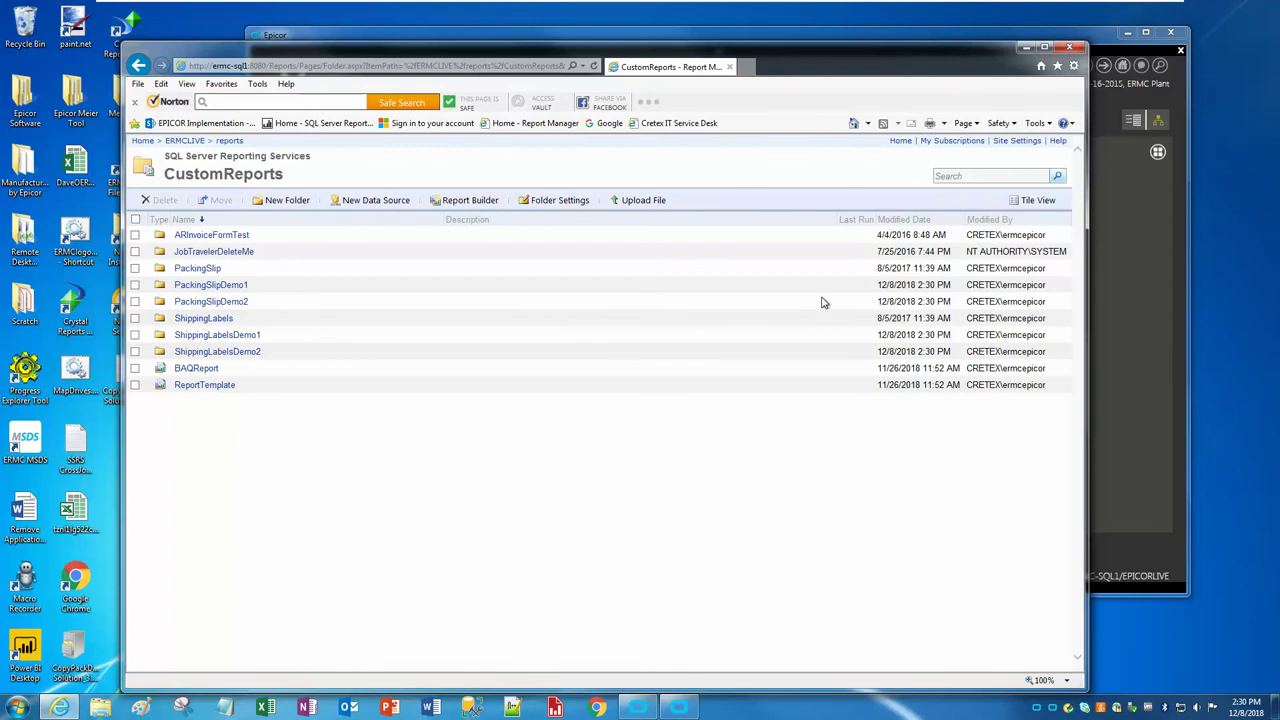
Switch to live Epicor, open Report Style Maintenance from System Management's Reporting, search for "pack" and load the PackSlip report
left_click(1130, 228)
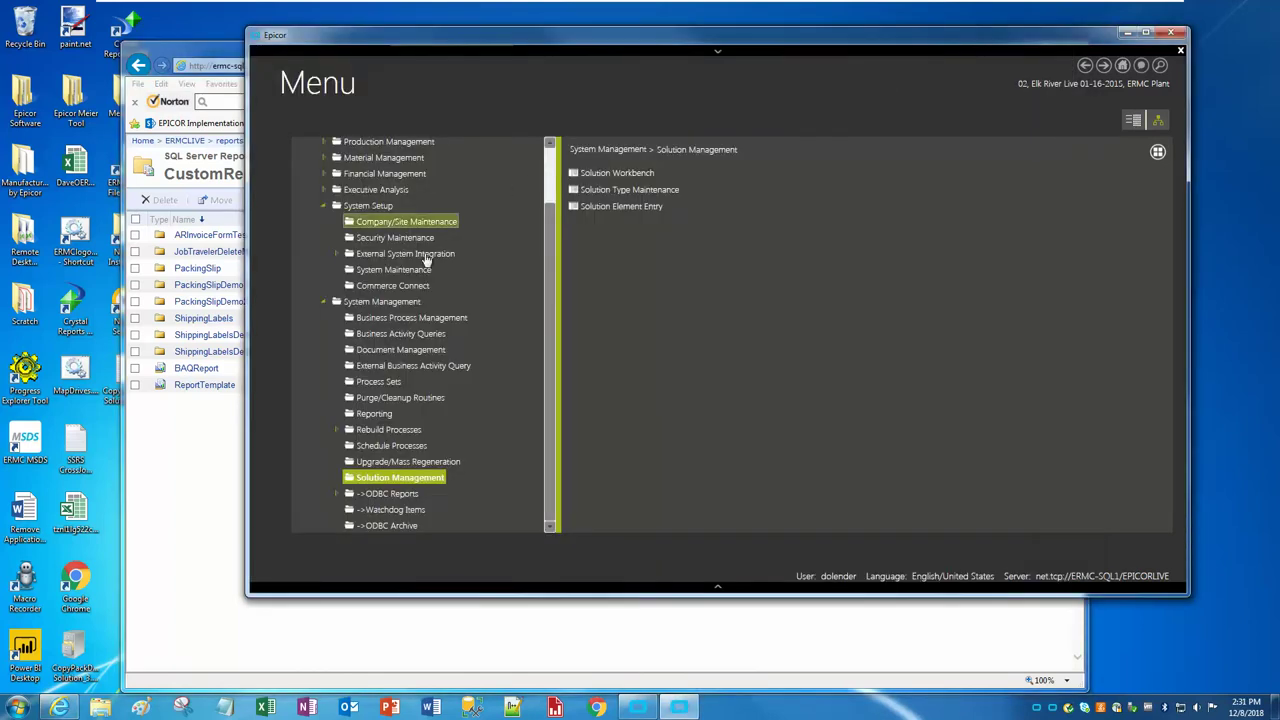
scroll(431, 270, "up", 2)
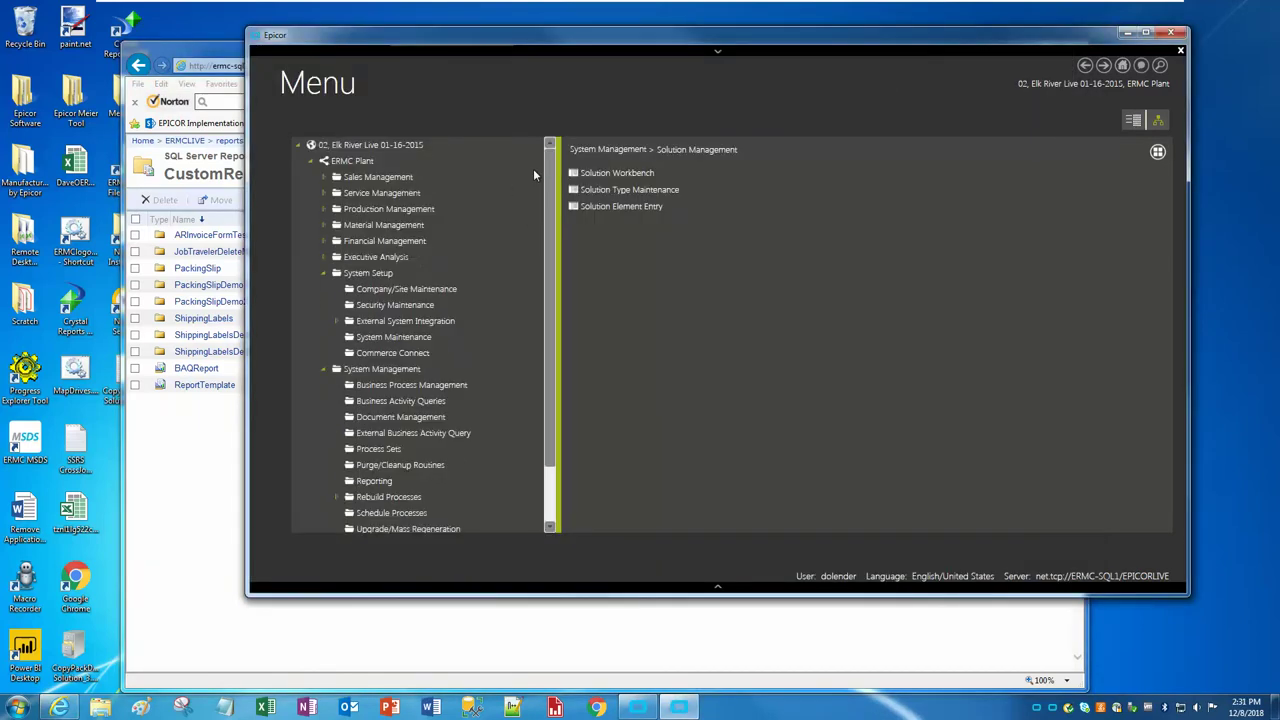
left_click(401, 346)
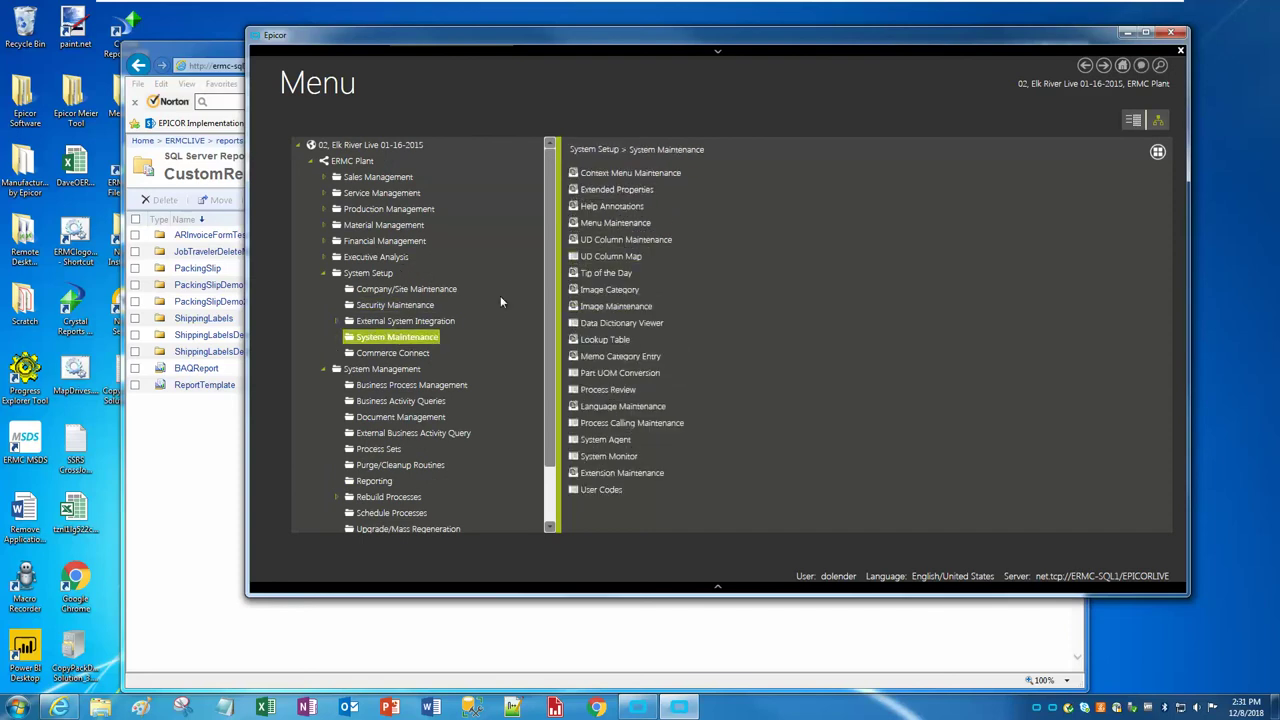
left_click(375, 481)
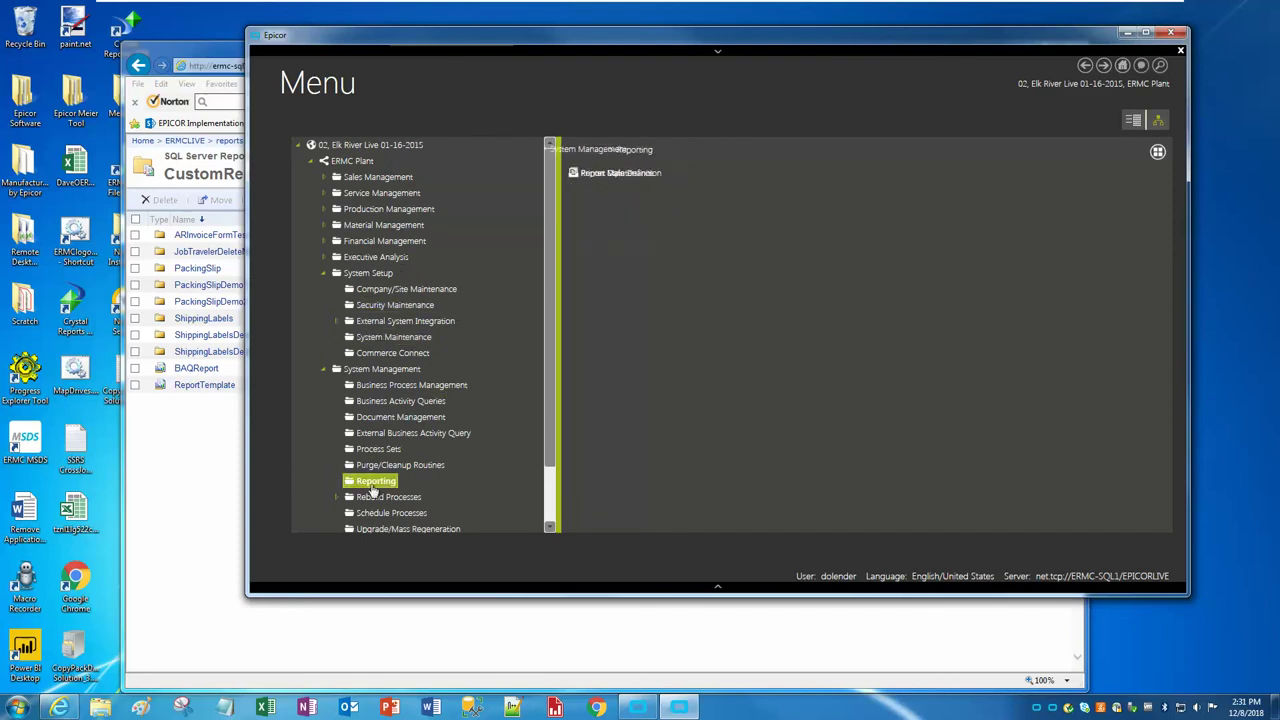
left_click(583, 200)
left_click(592, 205)
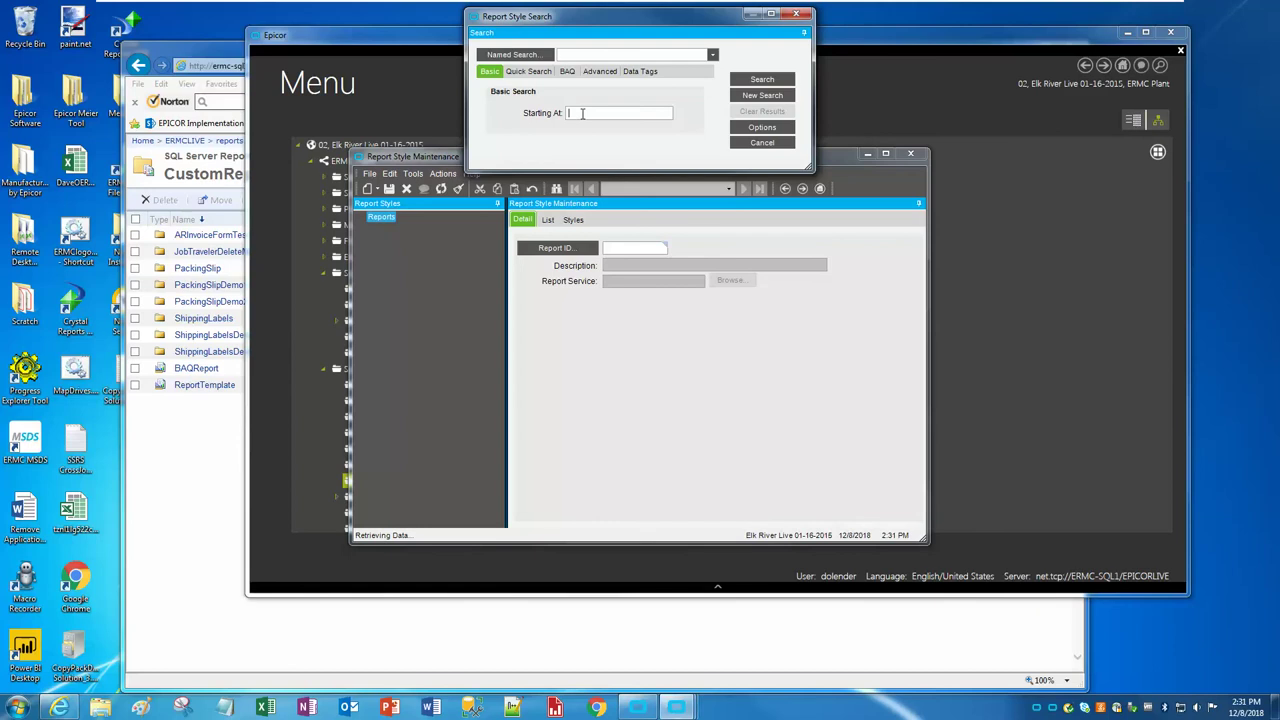
type("pack")
key("Return")
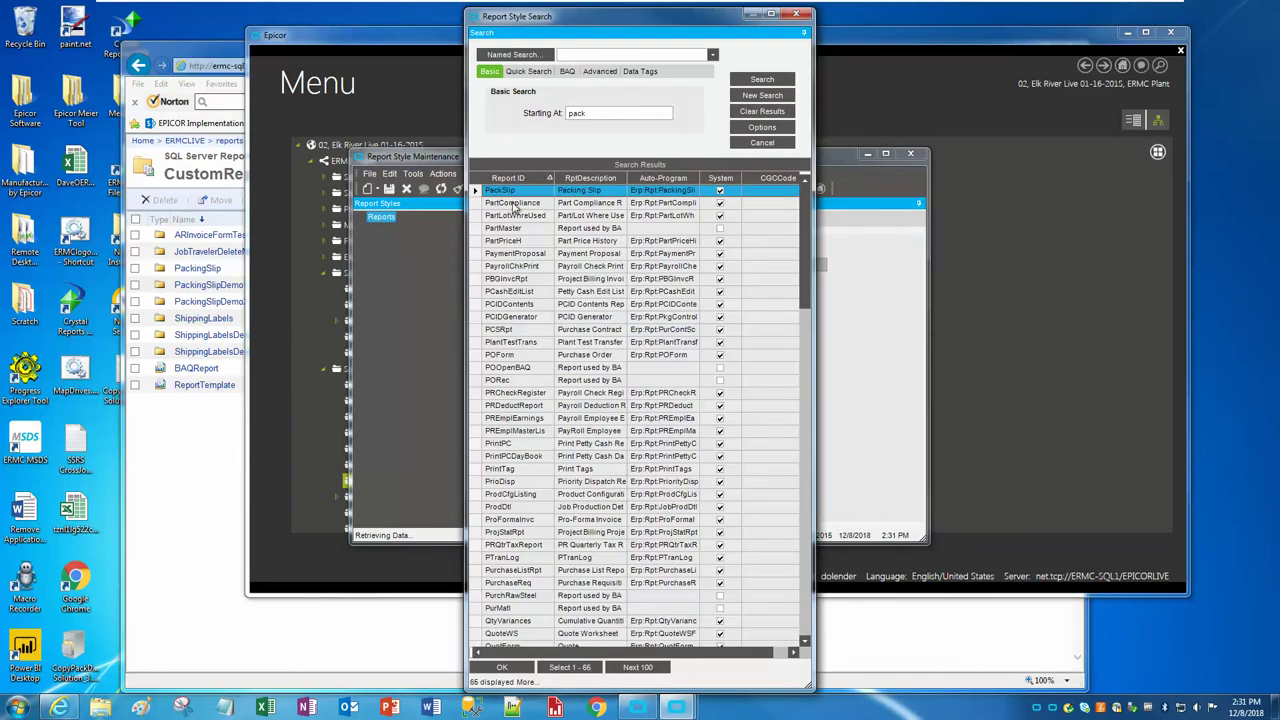
double_click(511, 192)
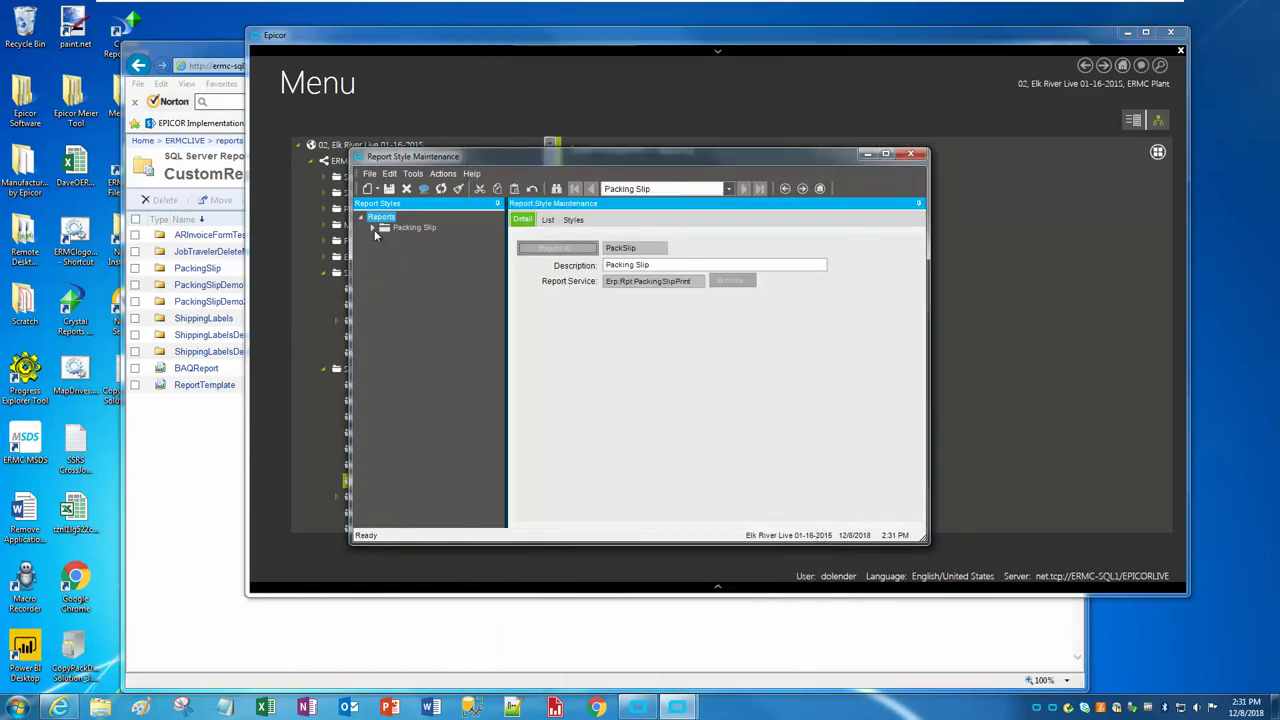
Expand the Packing Slip report styles and check the details of the PackSlip Demo2 and PackSlip Demo1 styles
left_click(372, 227)
left_click(385, 238)
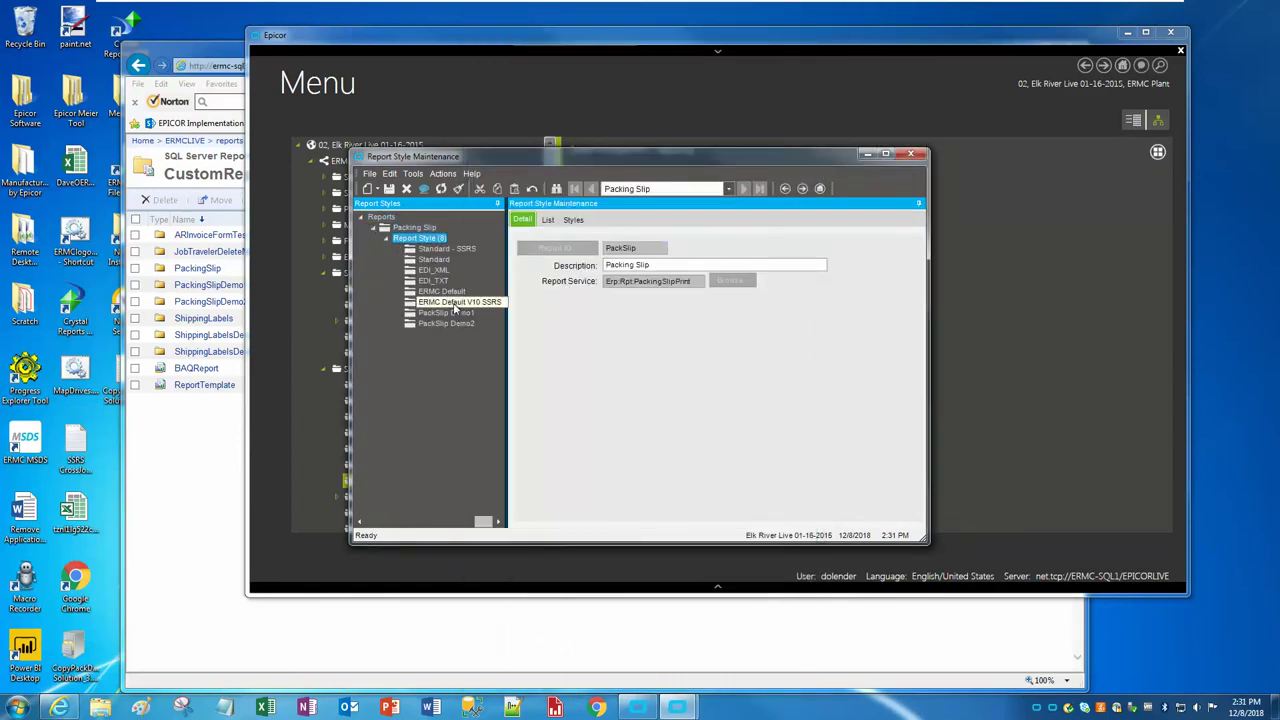
left_click(446, 322)
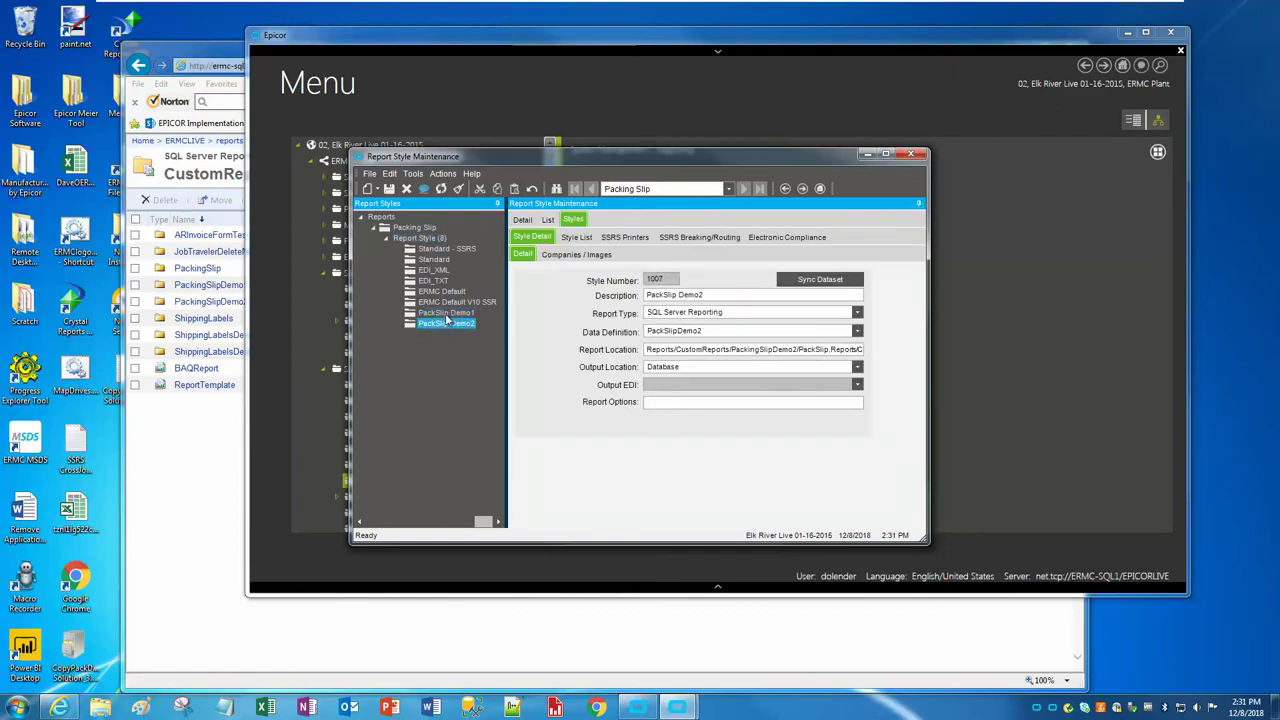
left_click(446, 314)
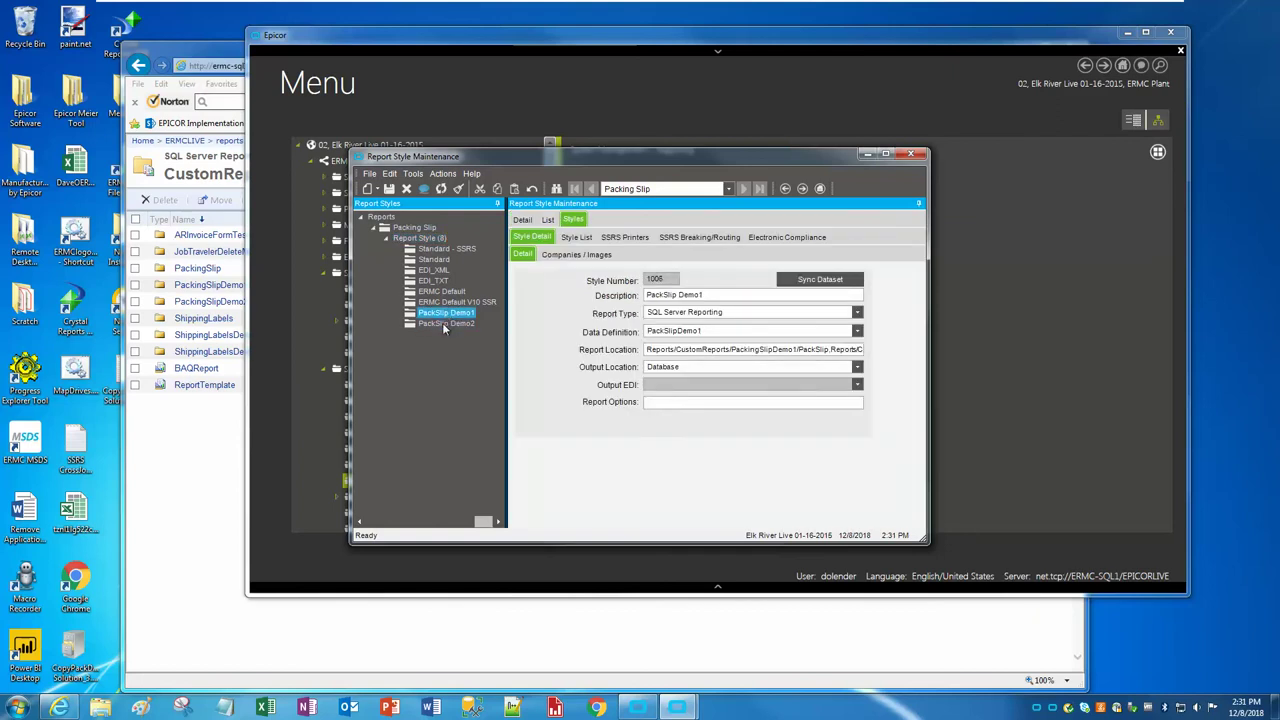
left_click(448, 314)
Compare the company Valid and Default settings of the ERMC Default V10 SSRS, PackSlip Demo1 and PackSlip Demo2 styles
key("Up")
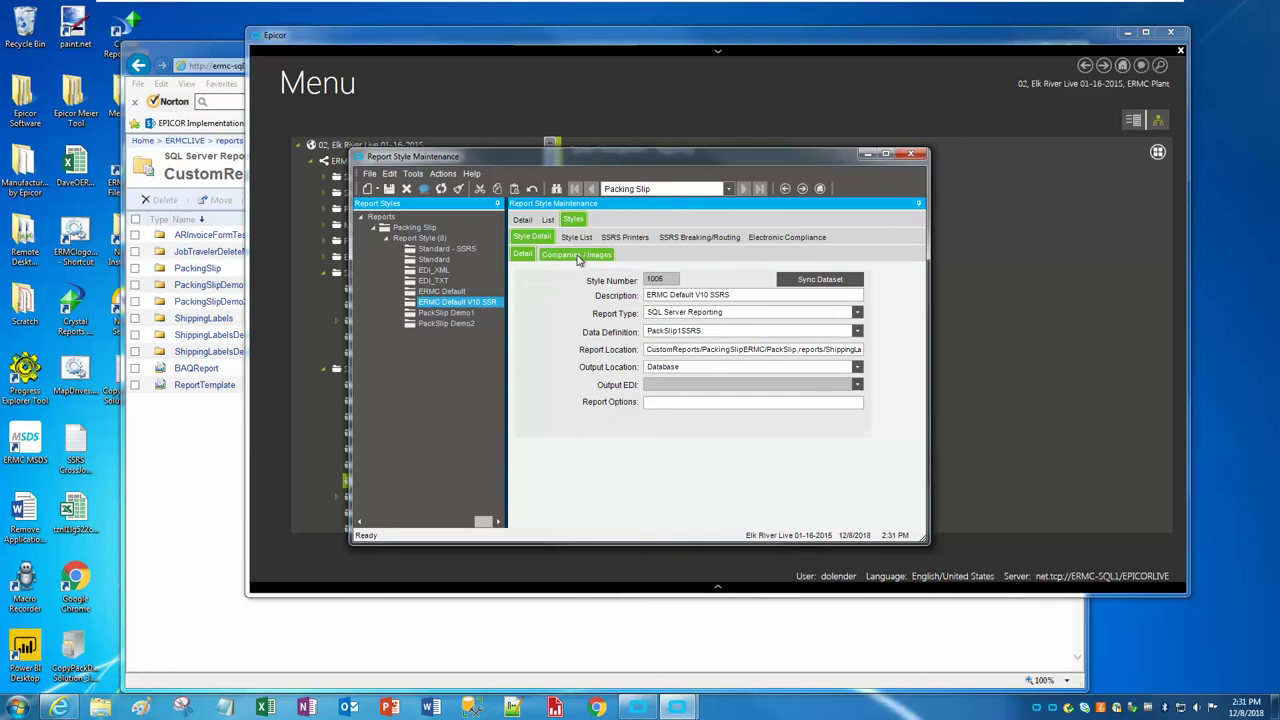
left_click(587, 256)
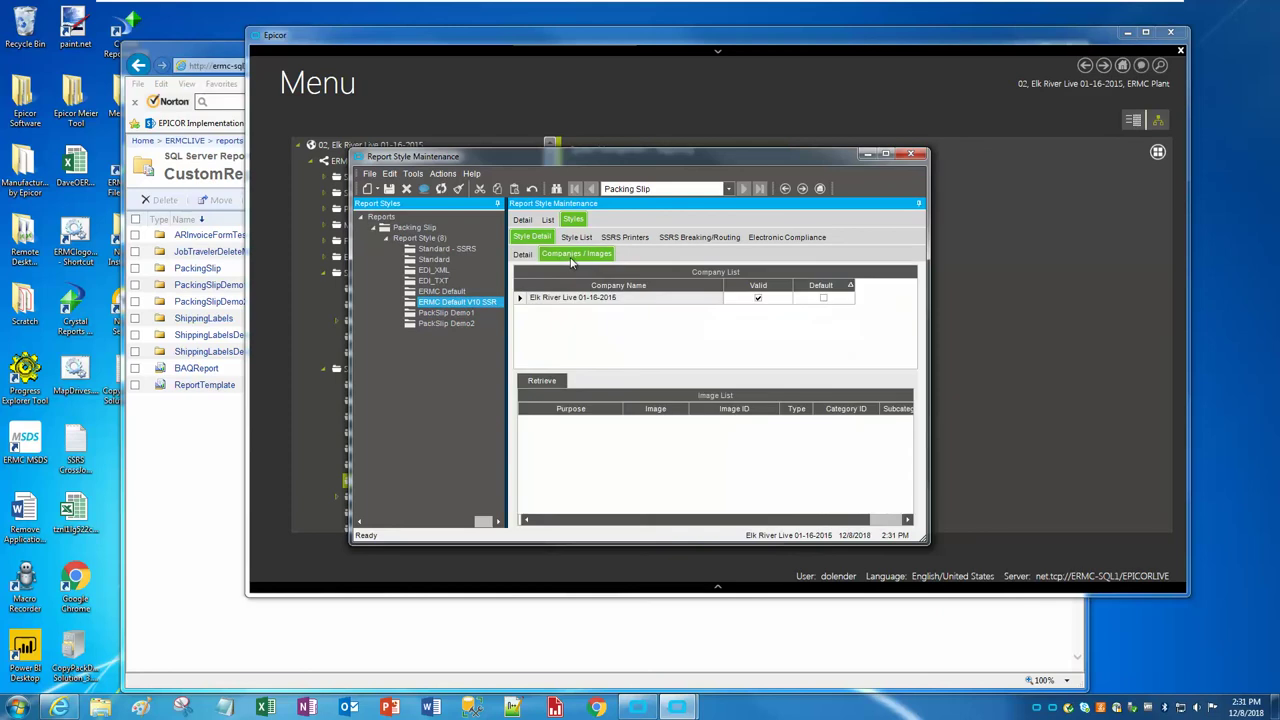
left_click(469, 314)
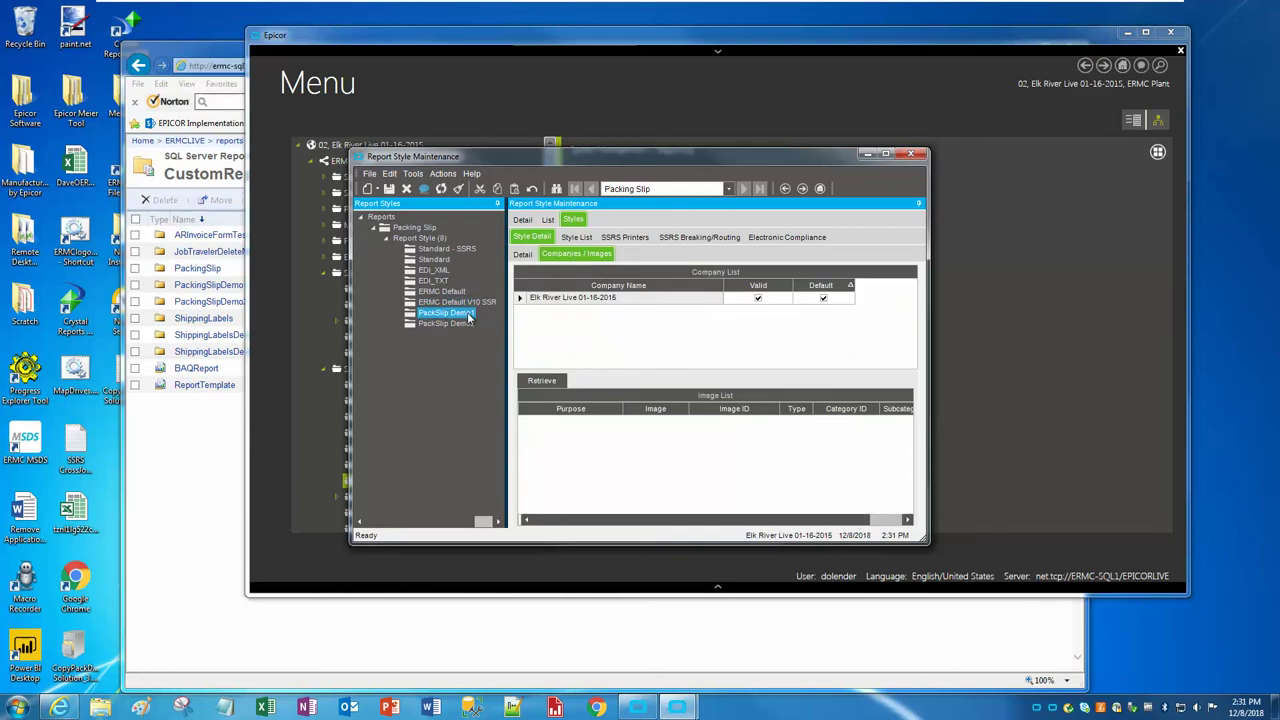
left_click(824, 299)
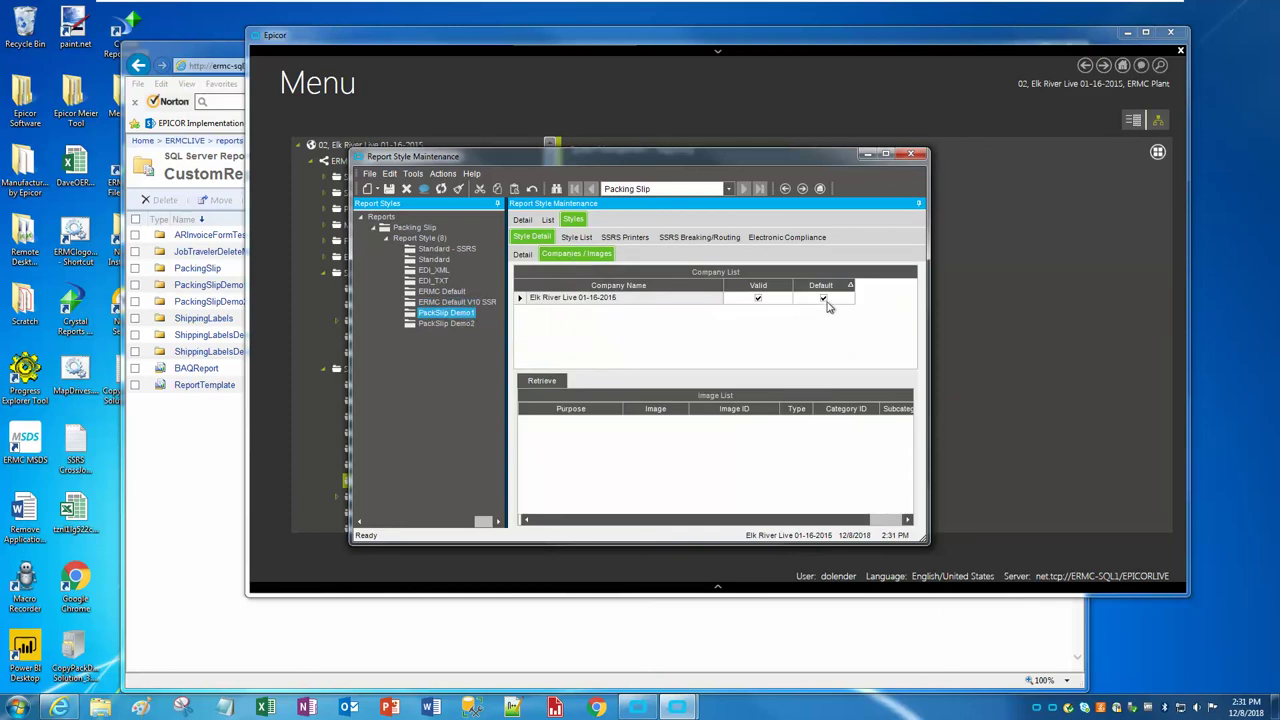
left_click(462, 323)
key("Up")
left_click(440, 324)
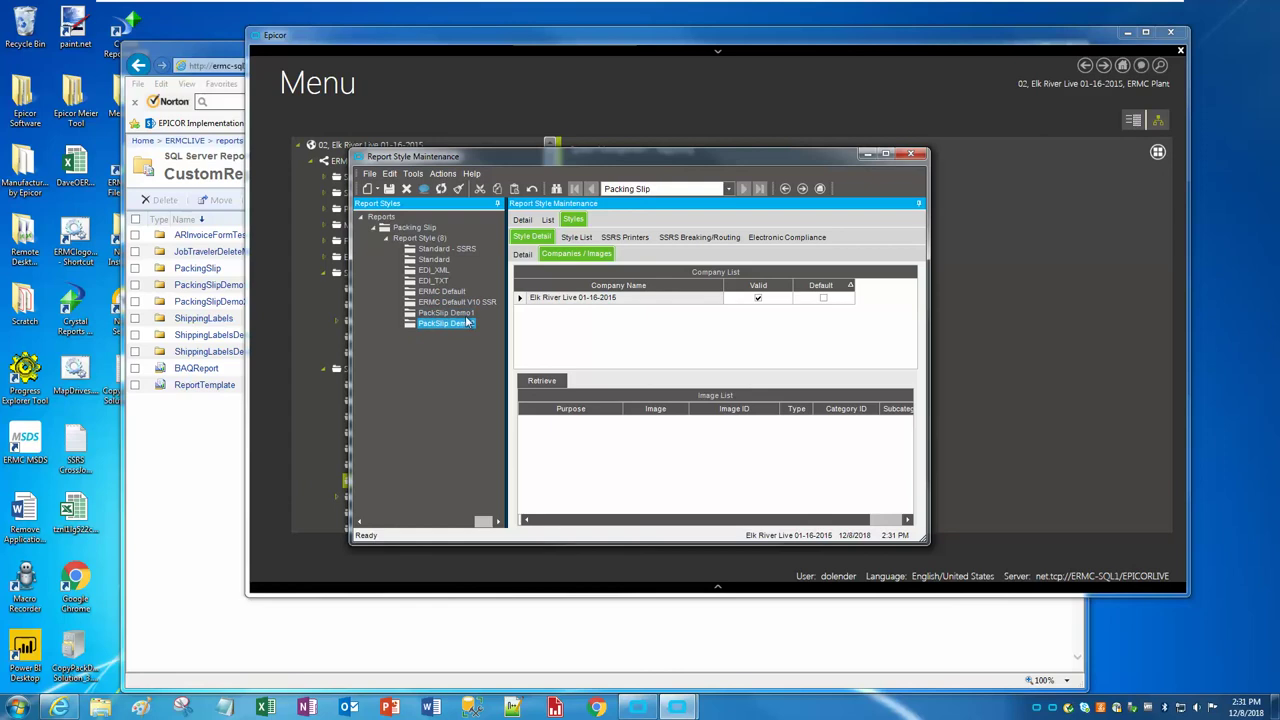
key("Up")
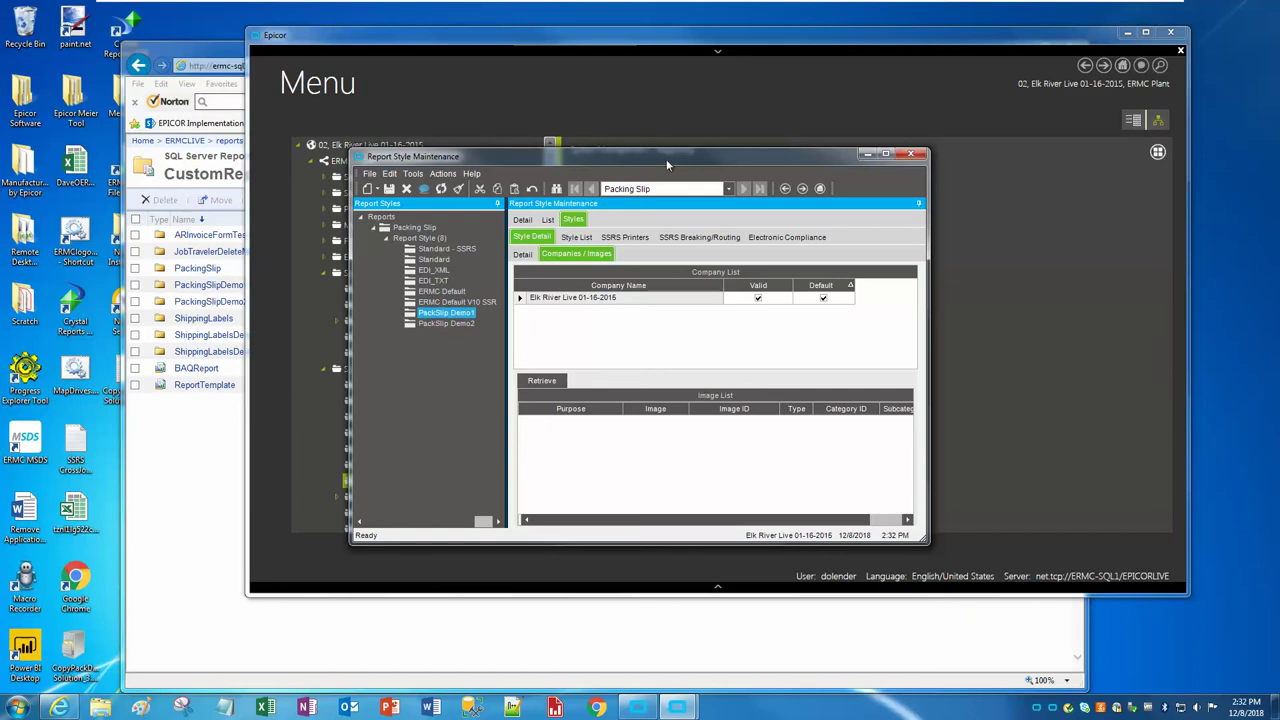
Reposition the Report Style Maintenance window and review the PackSlip Demo1 style's general details again
mouse_move(662, 160)
left_mouse_down()
mouse_move(708, 158)
mouse_move(672, 181)
mouse_move(683, 155)
left_mouse_up()
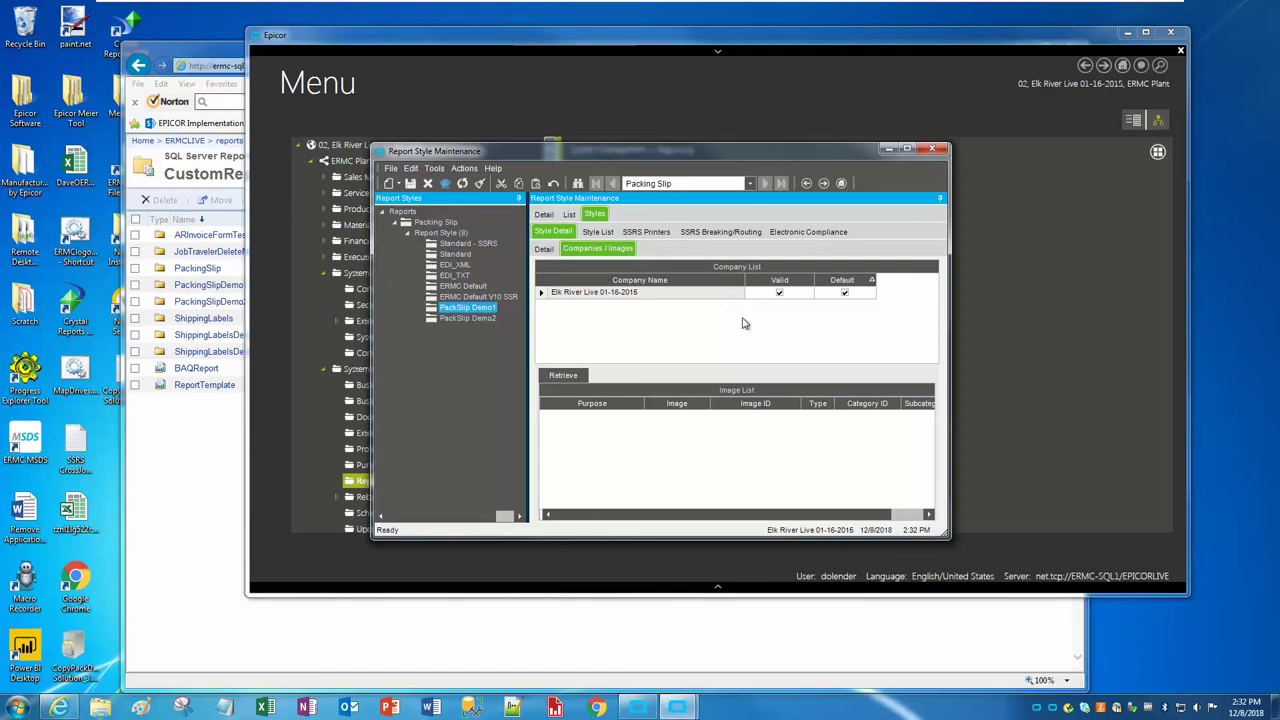
left_click_drag(669, 151, 652, 152)
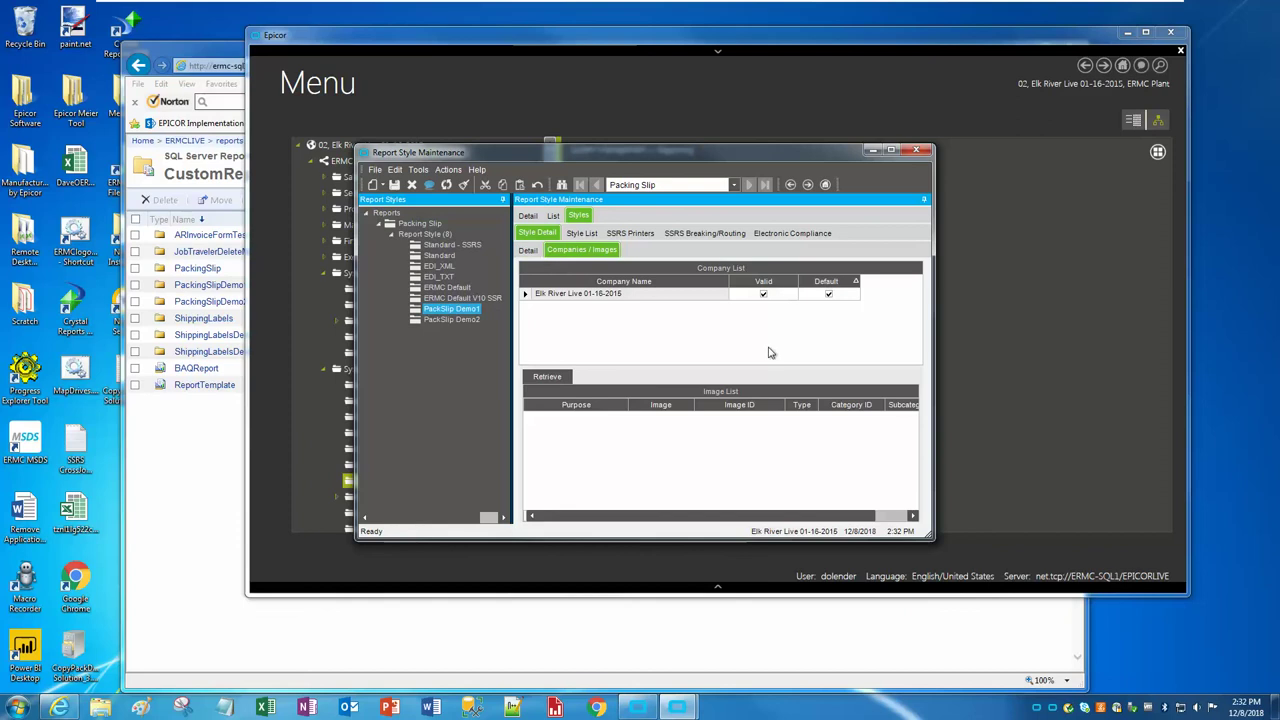
left_click(523, 250)
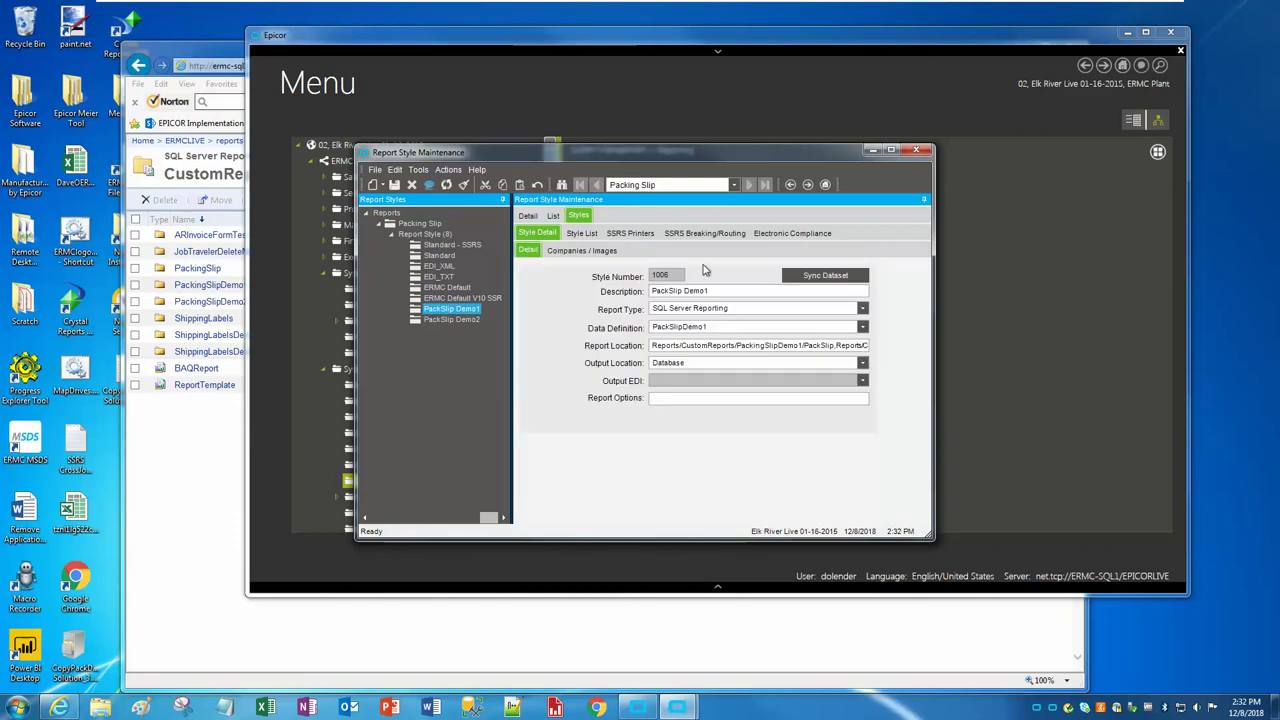
mouse_move(672, 154)
left_mouse_down()
mouse_move(640, 172)
mouse_move(671, 148)
mouse_move(670, 181)
mouse_move(654, 142)
left_mouse_up()
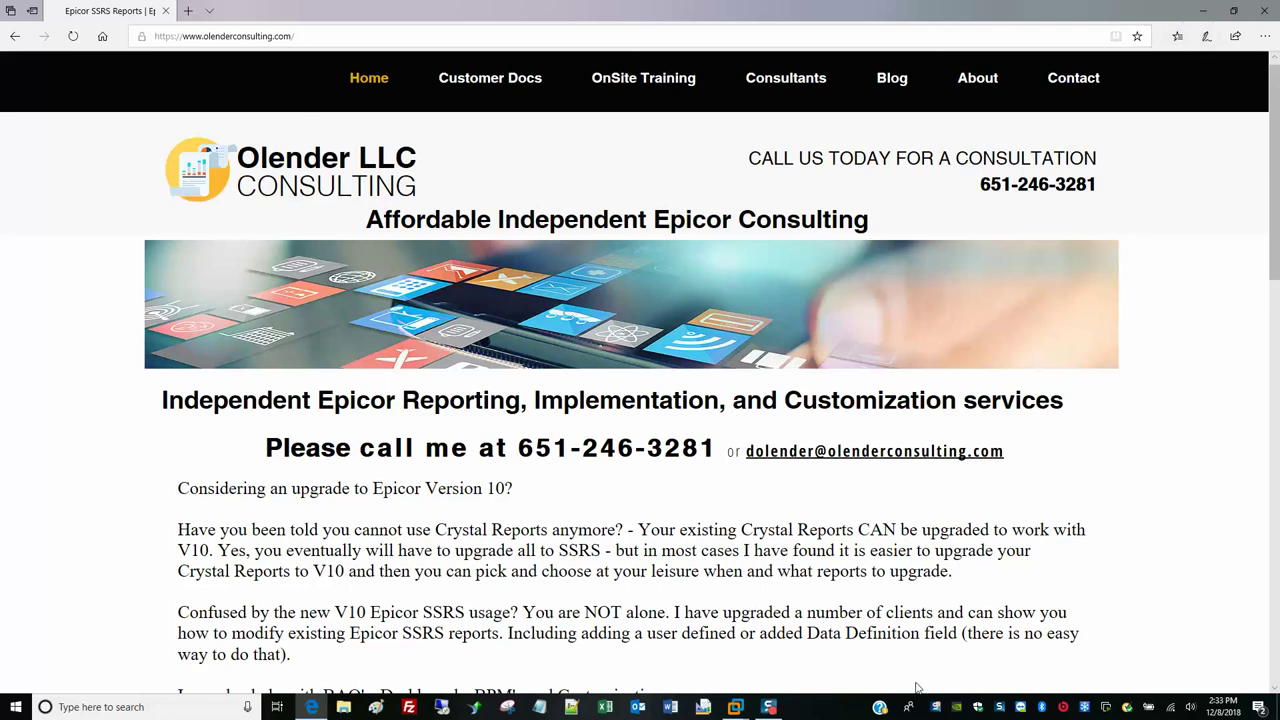
left_click(769, 707)
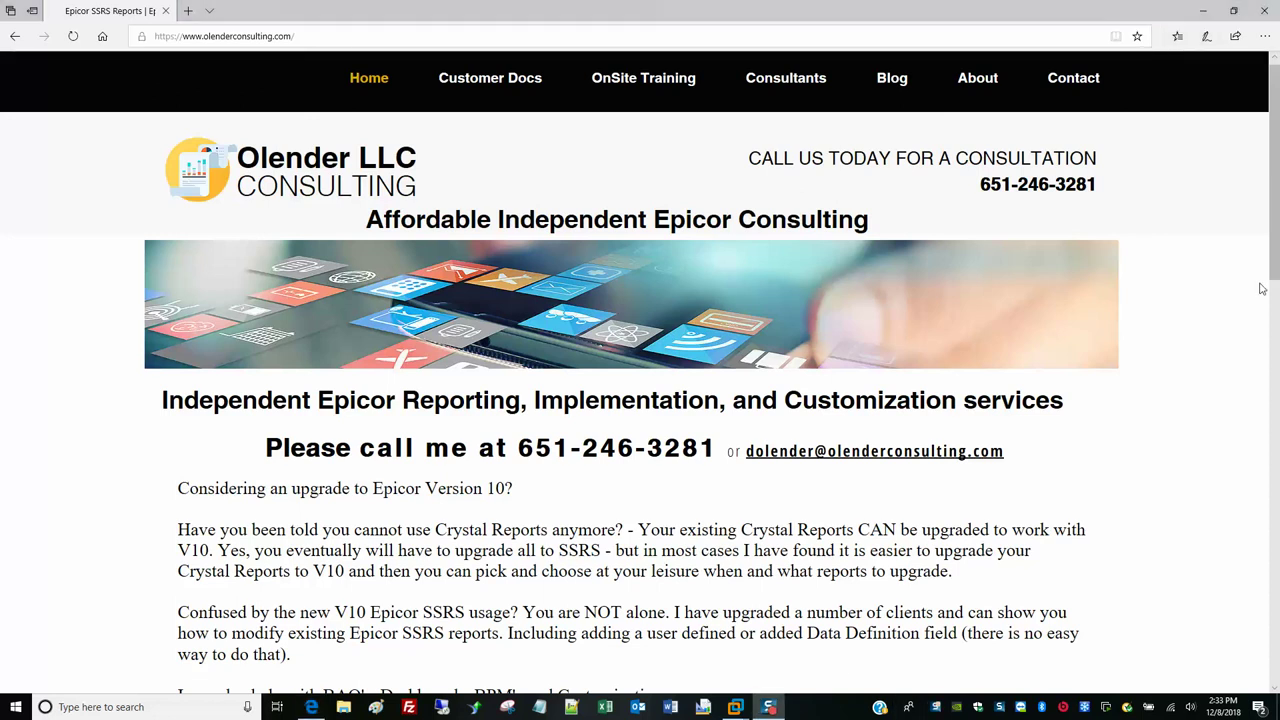